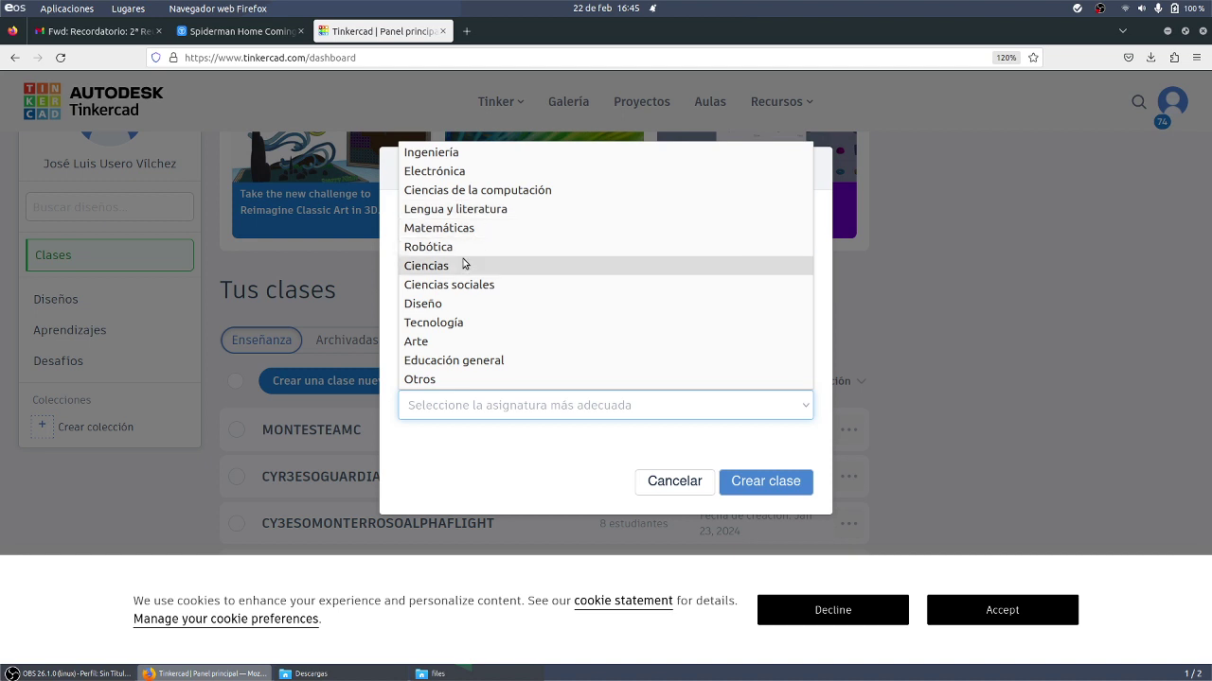
# Set the new class's subject to Ingeniería and create the class.
pyautogui.click(434, 381)
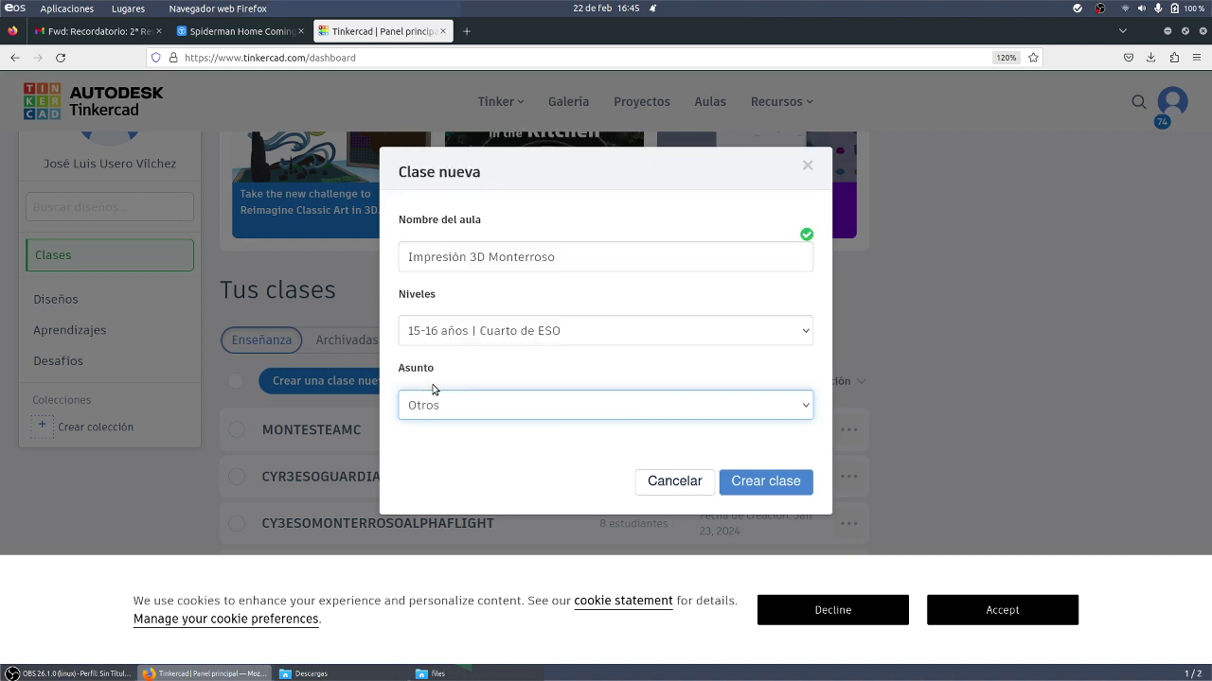
pyautogui.click(660, 414)
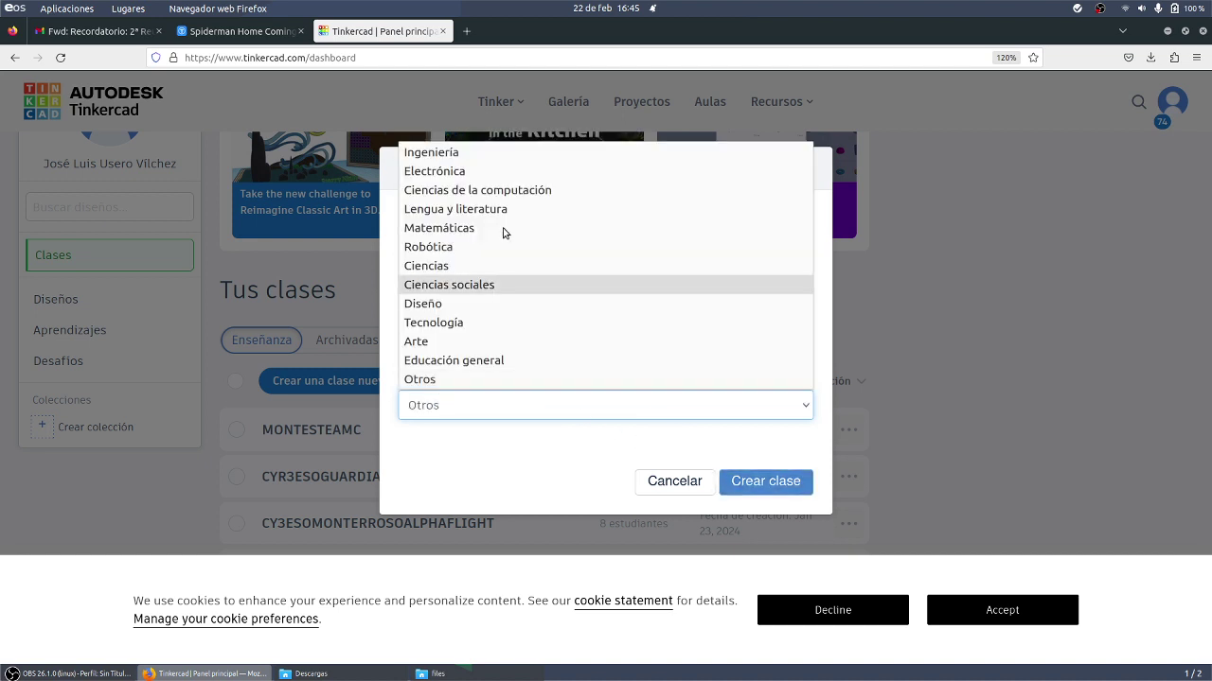
pyautogui.click(484, 155)
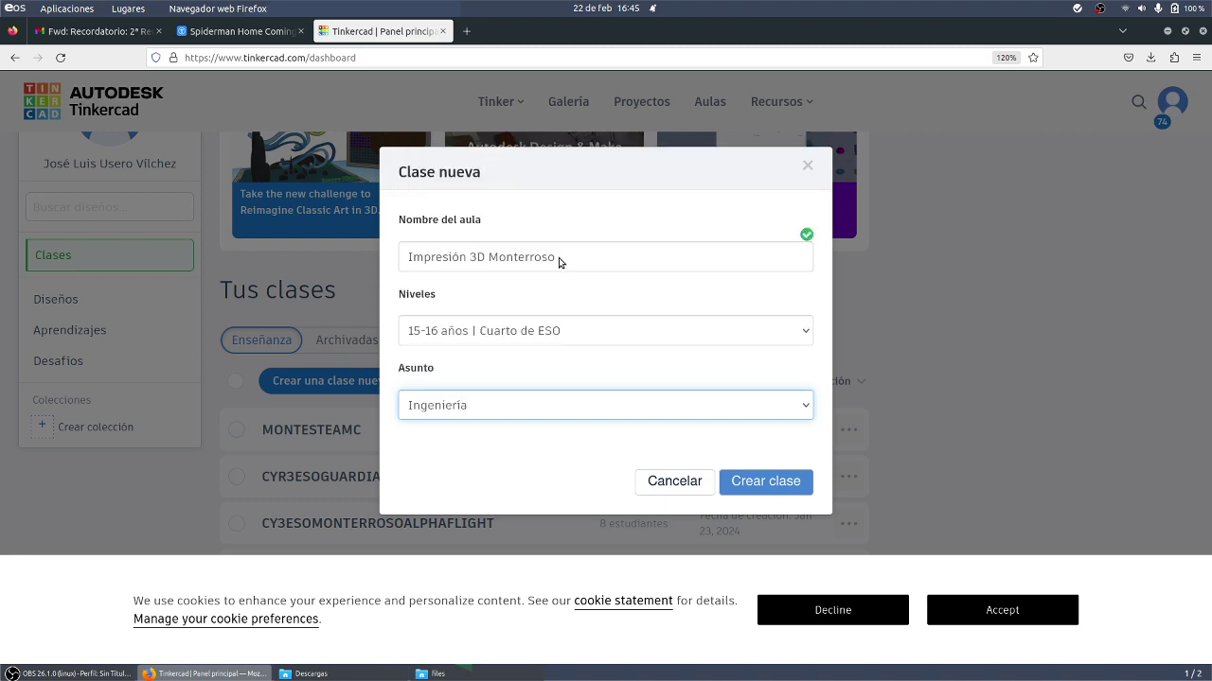
pyautogui.click(723, 473)
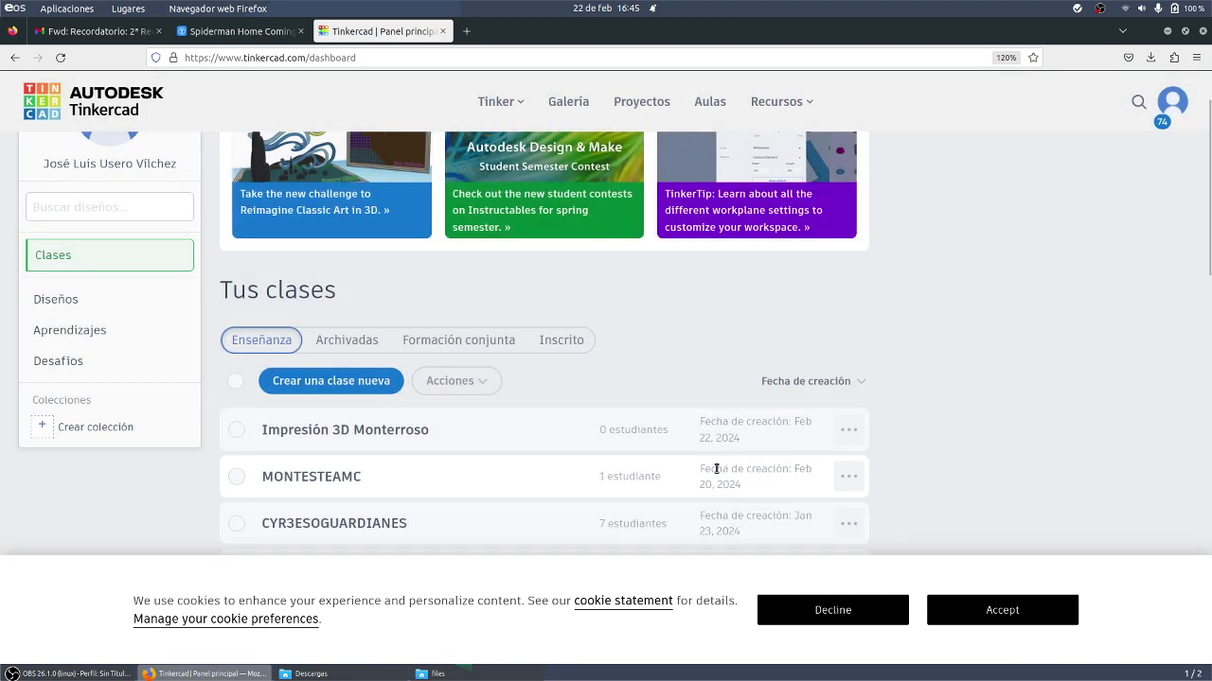
# Open the Impresión 3D Monterroso class and create an activity named "Primer diseño 3D en Tinkercad".
pyautogui.click(322, 431)
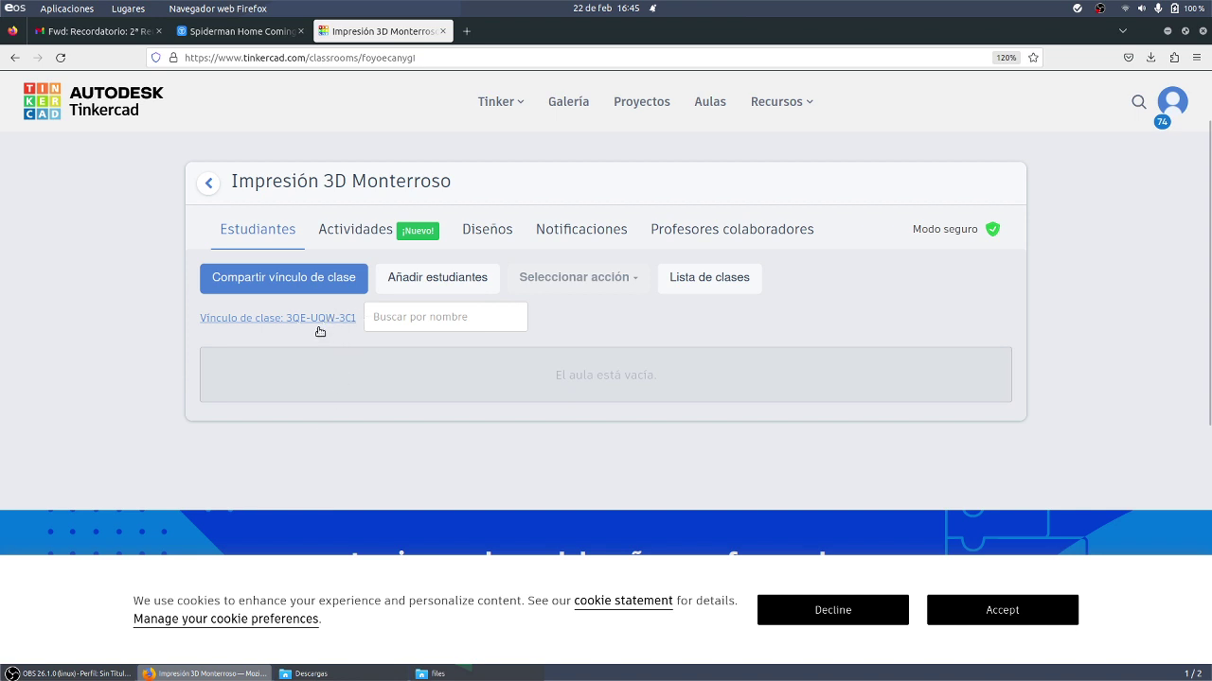
pyautogui.click(345, 229)
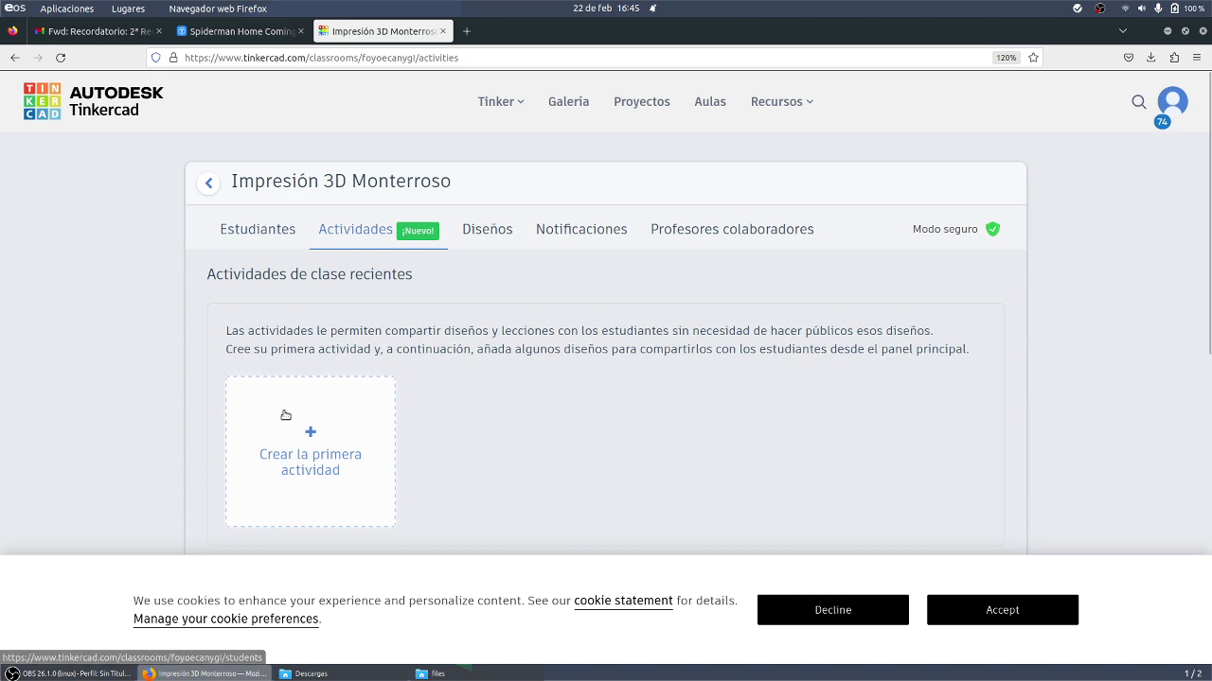
pyautogui.click(286, 418)
pyautogui.click(549, 301)
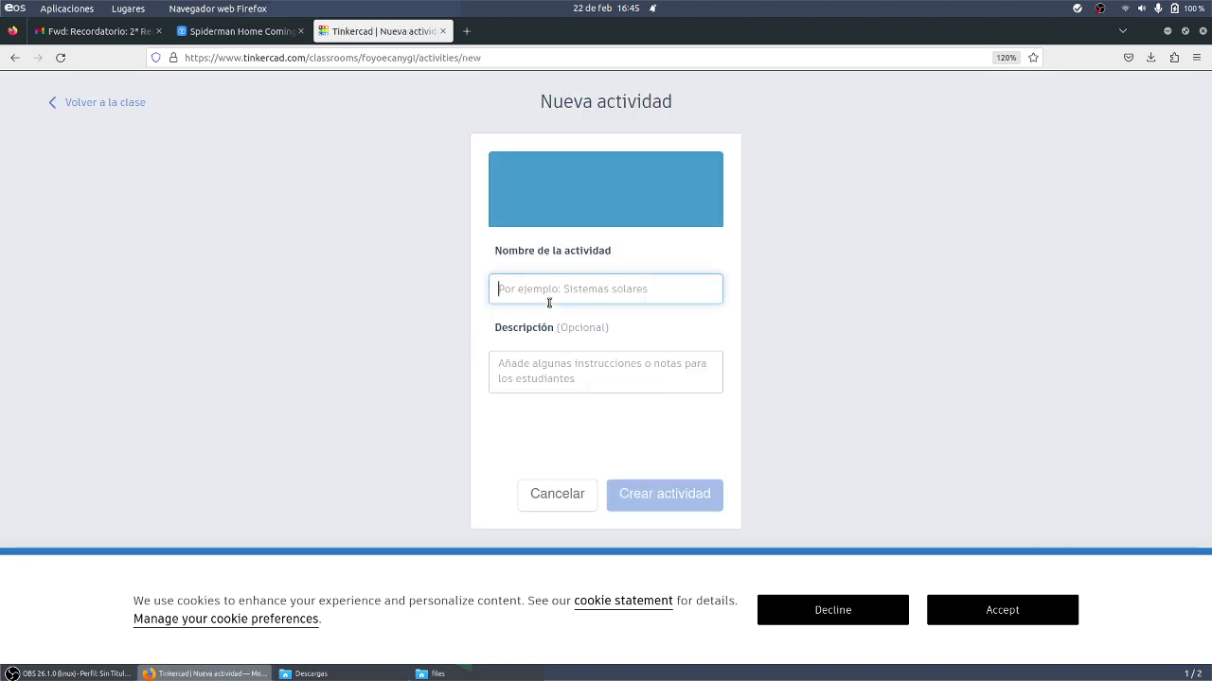
pyautogui.write('Primer diseño 3D en Tinkercad')
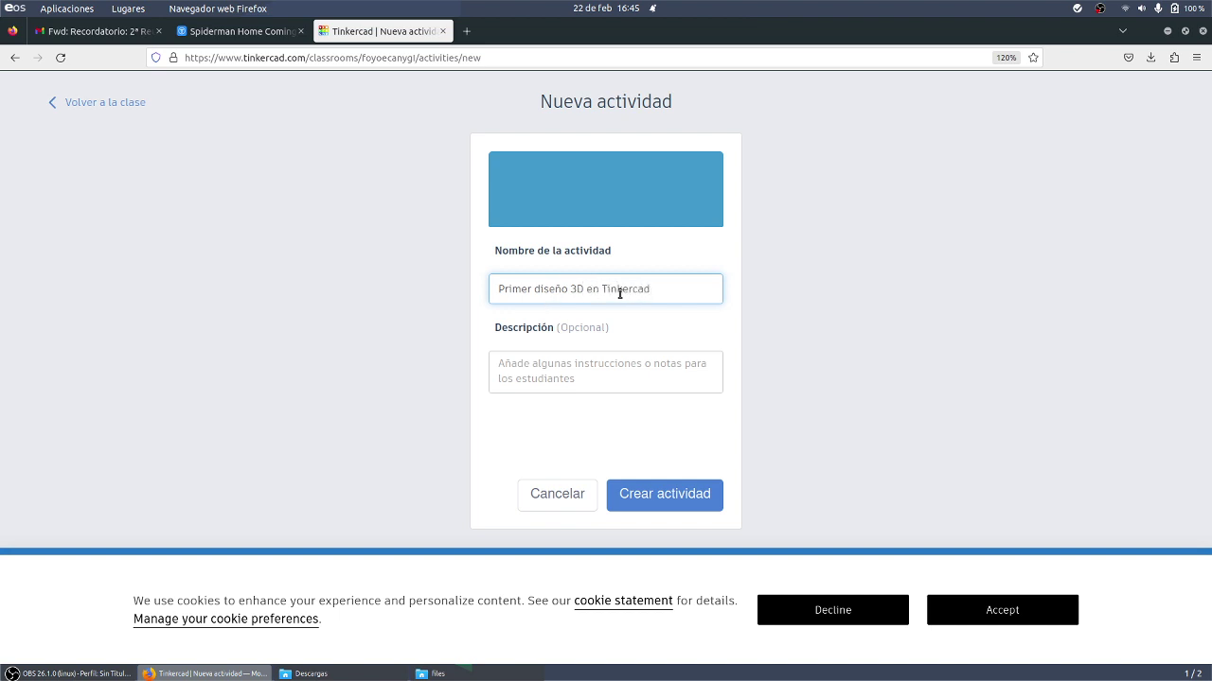
pyautogui.click(675, 510)
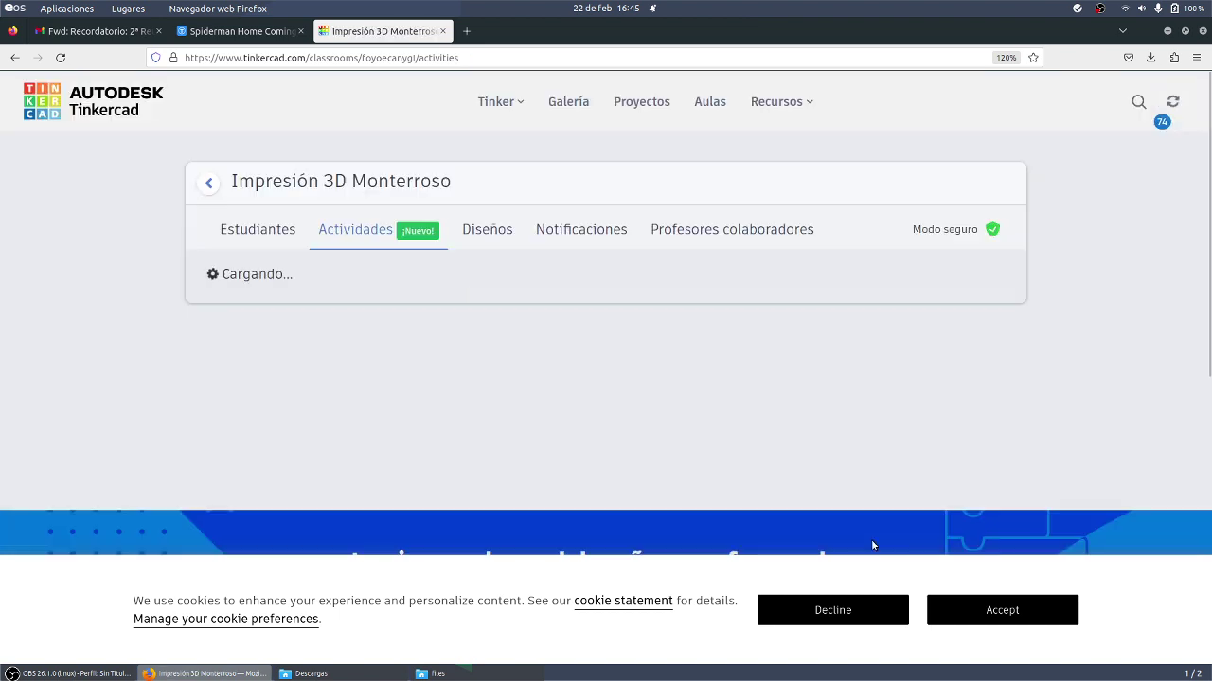
# Open the "Primer diseño 3D en Tinkercad" activity and create a new 3D design in it.
pyautogui.click(281, 412)
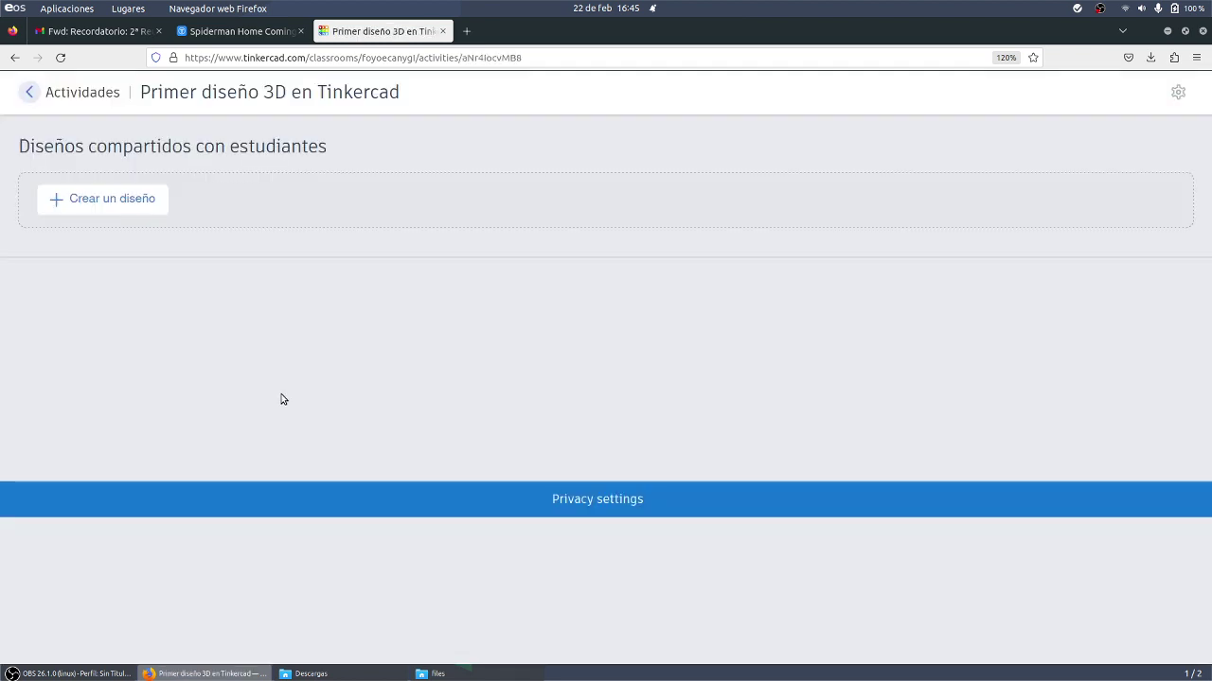
pyautogui.click(127, 203)
pyautogui.click(125, 235)
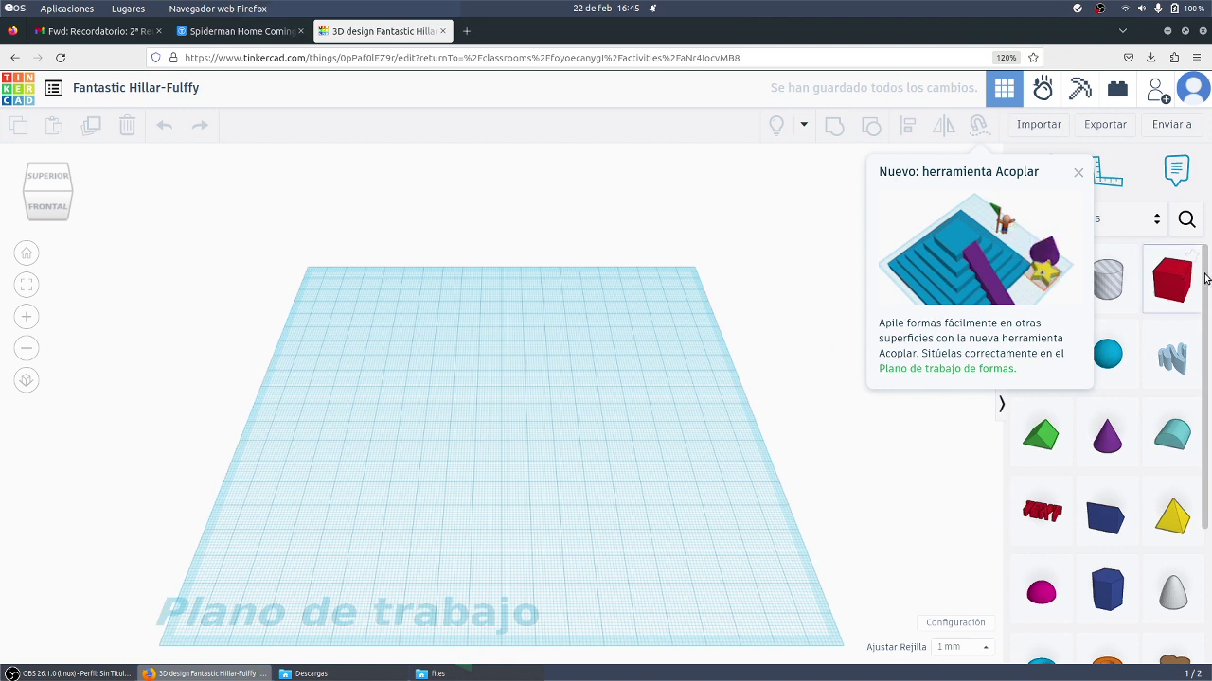
pyautogui.moveTo(1190, 281); pyautogui.dragTo(679, 474)
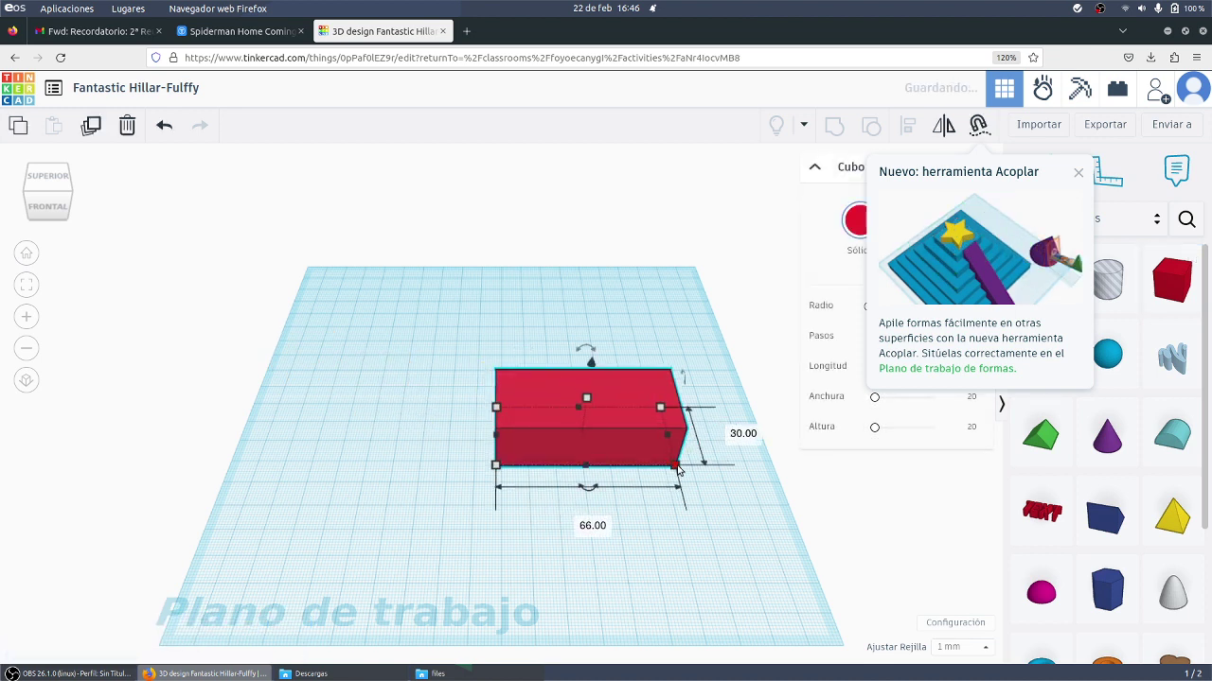
pyautogui.hotkey('ctrl', 'z')
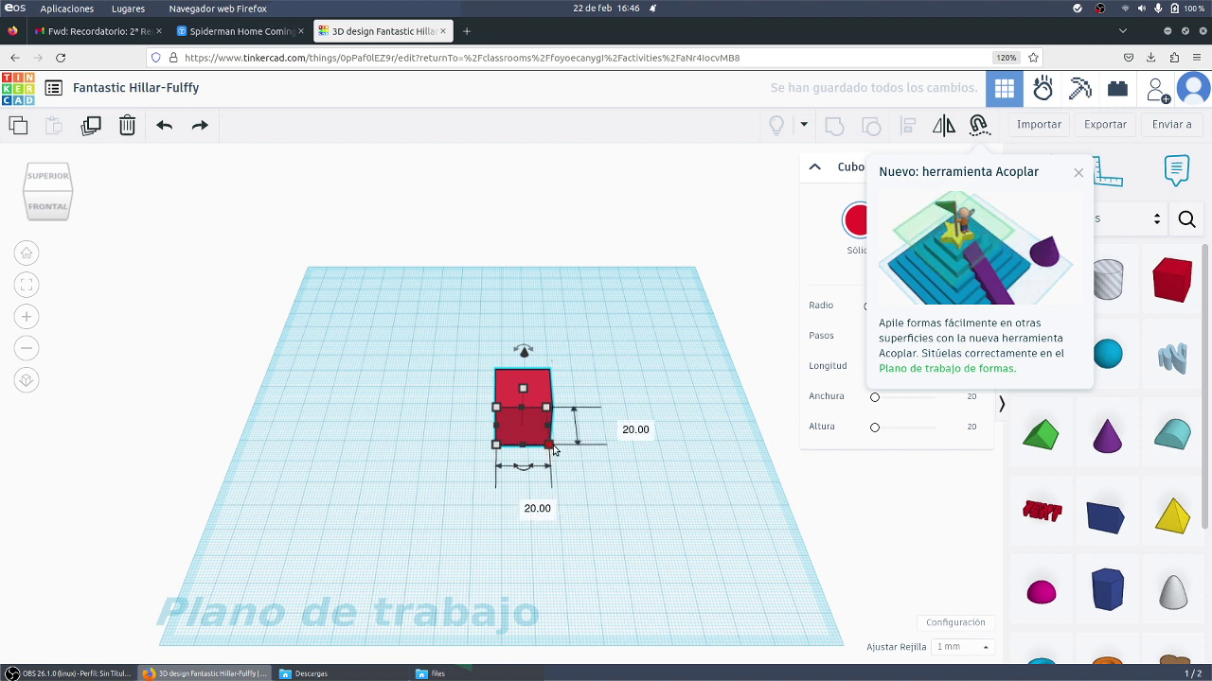
pyautogui.moveTo(555, 451); pyautogui.dragTo(626, 514)
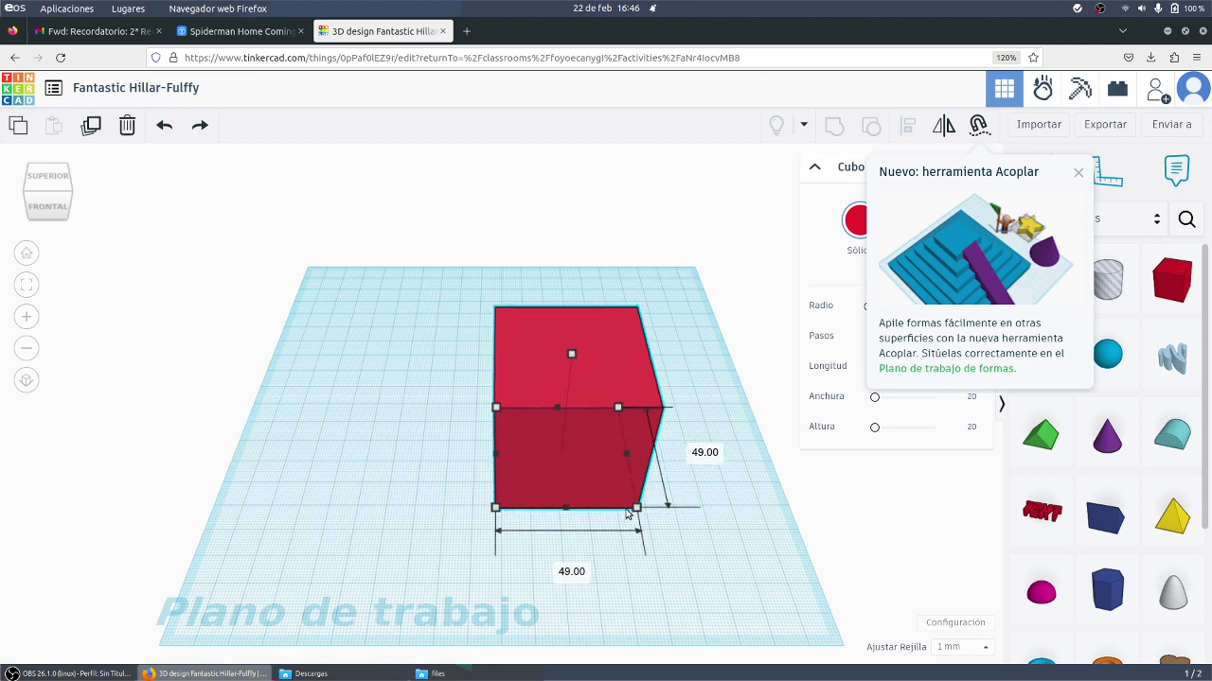
pyautogui.press('Delete')
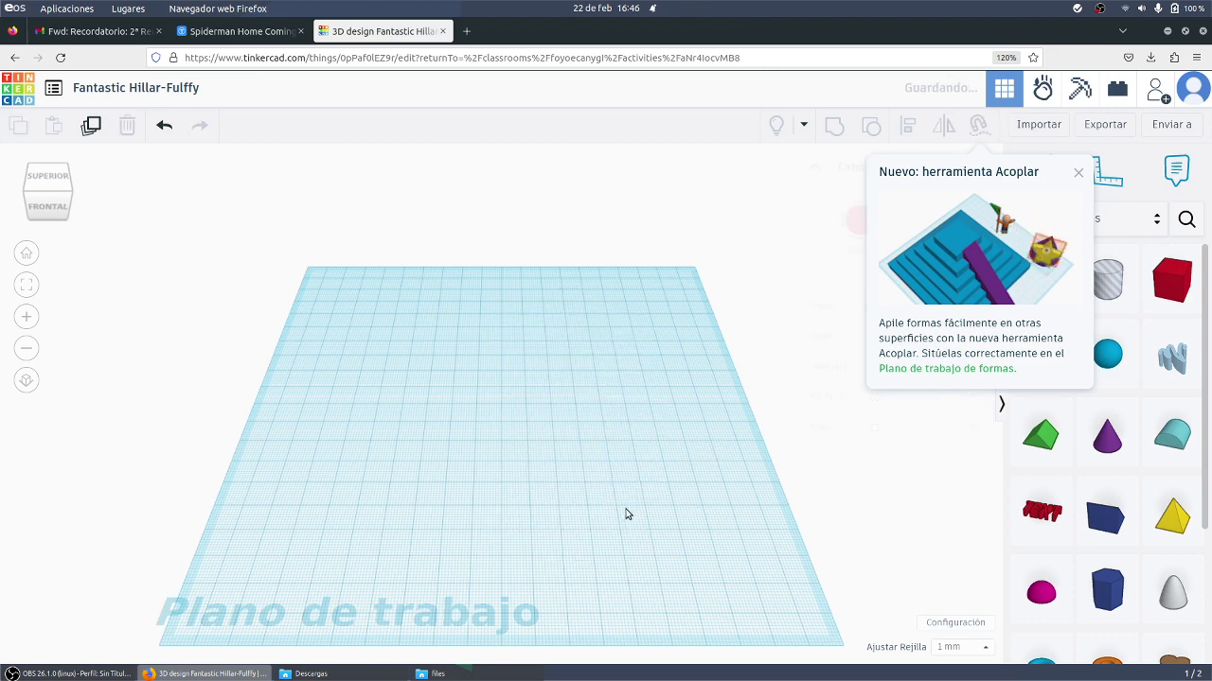
# Dismiss the tool tip, place a solid cylinder on the workplane, enlarge it to about 56 mm across, and flatten it into a low disc.
pyautogui.click(1077, 172)
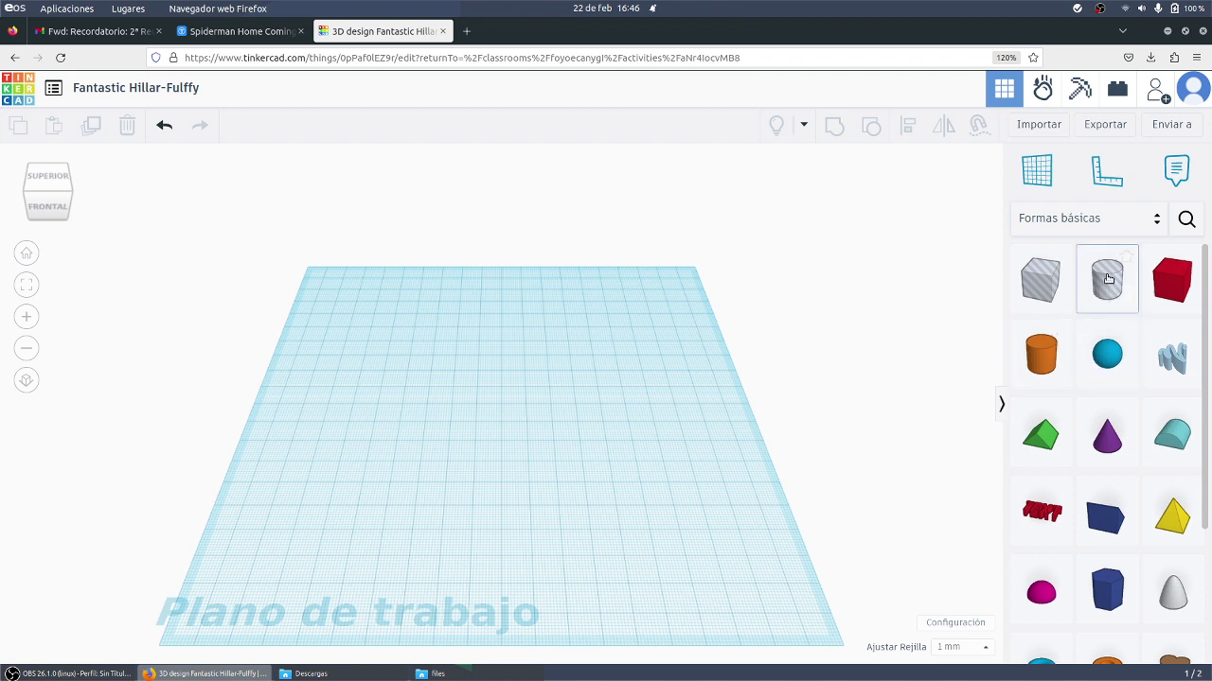
pyautogui.moveTo(1048, 367); pyautogui.dragTo(649, 532)
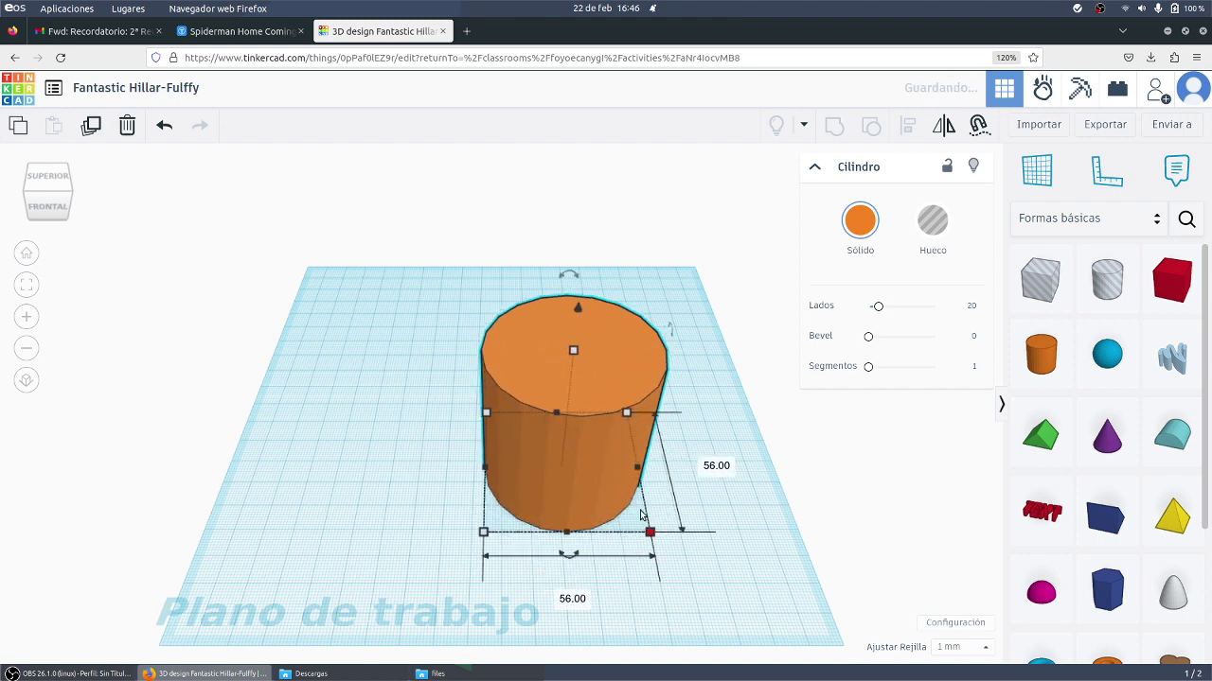
pyautogui.moveTo(572, 354); pyautogui.dragTo(525, 412)
pyautogui.click(510, 275)
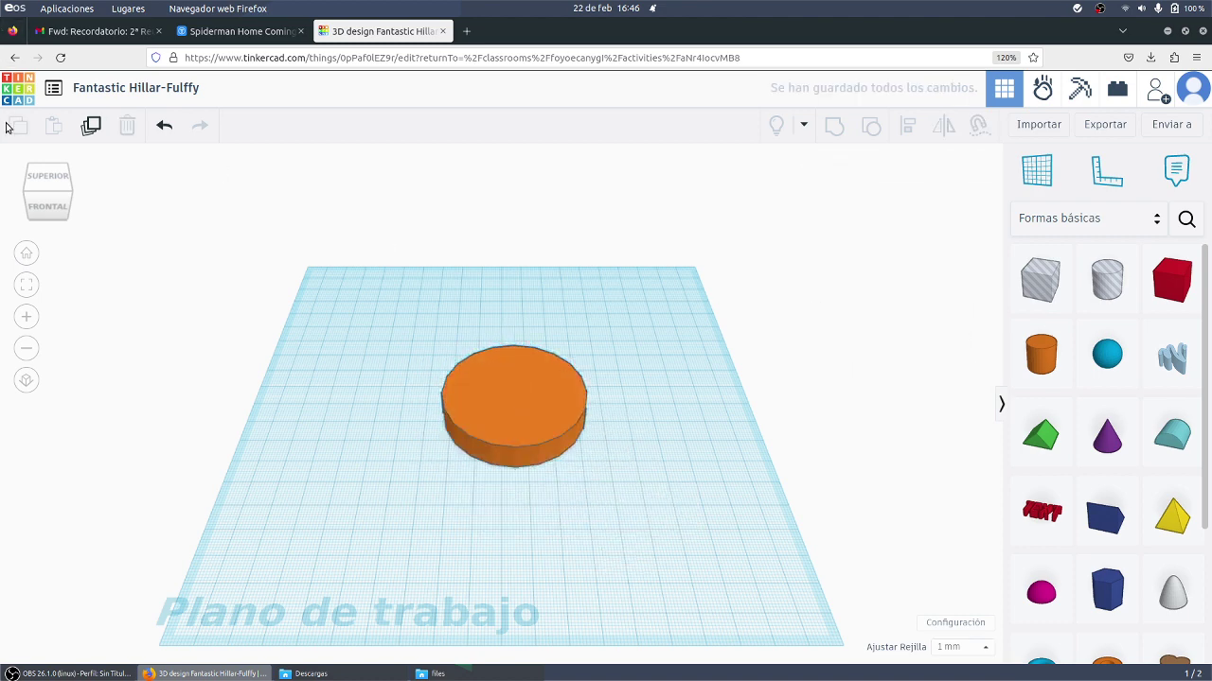
pyautogui.click(41, 182)
pyautogui.click(41, 197)
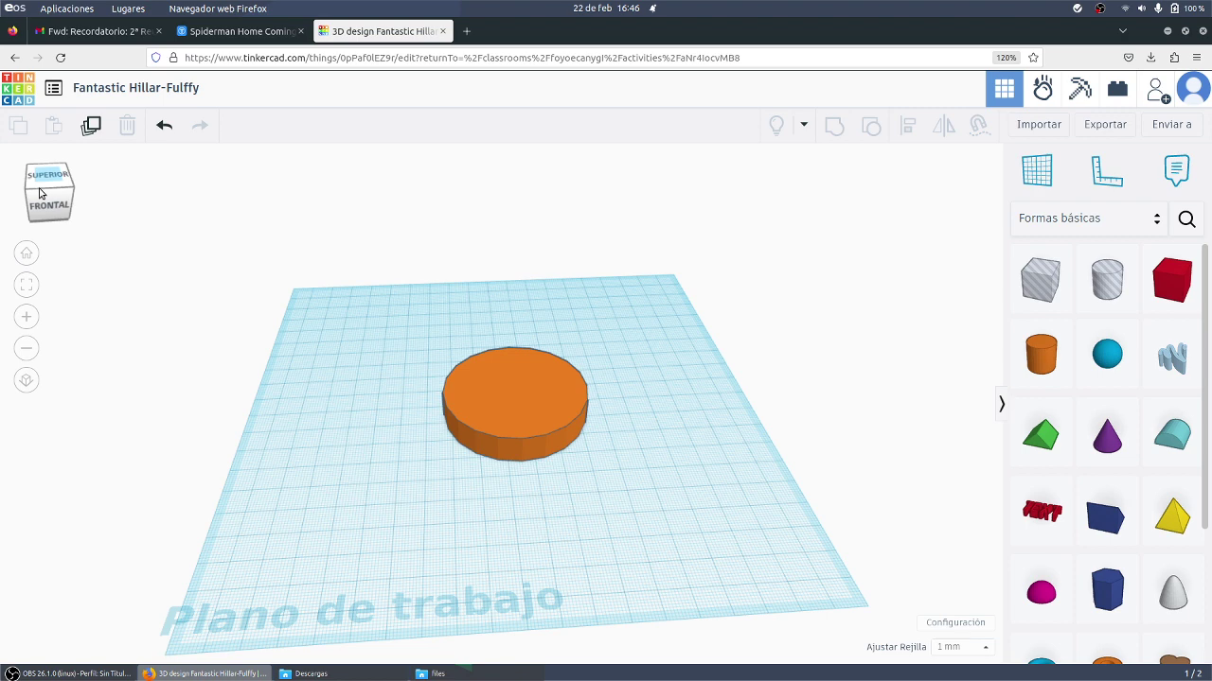
# Switch to Gmail and search the mail for "logo lince".
pyautogui.click(124, 34)
pyautogui.click(422, 95)
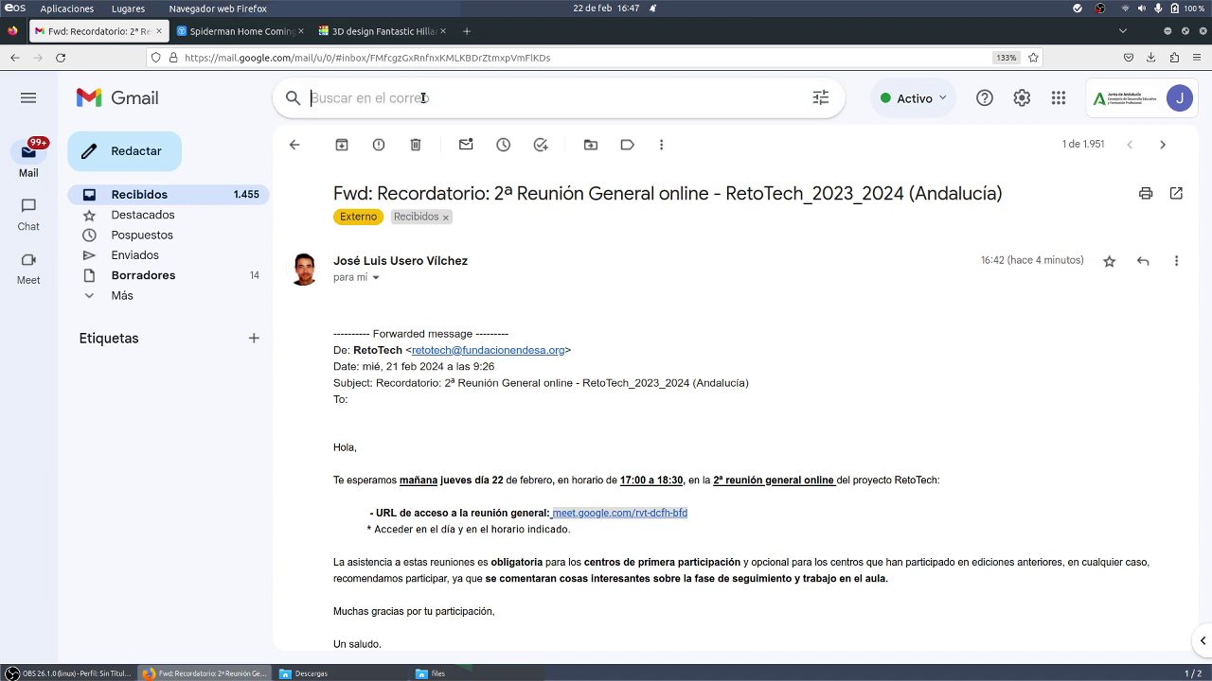
pyautogui.write('logo lince')
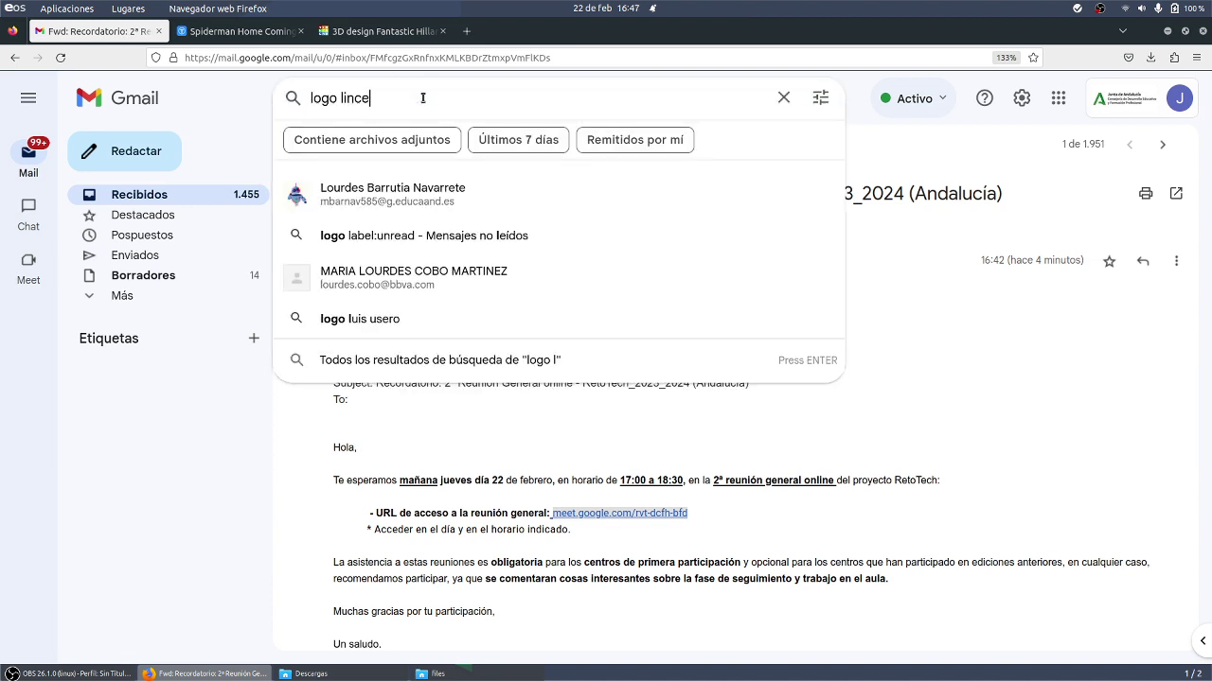
pyautogui.press('Return')
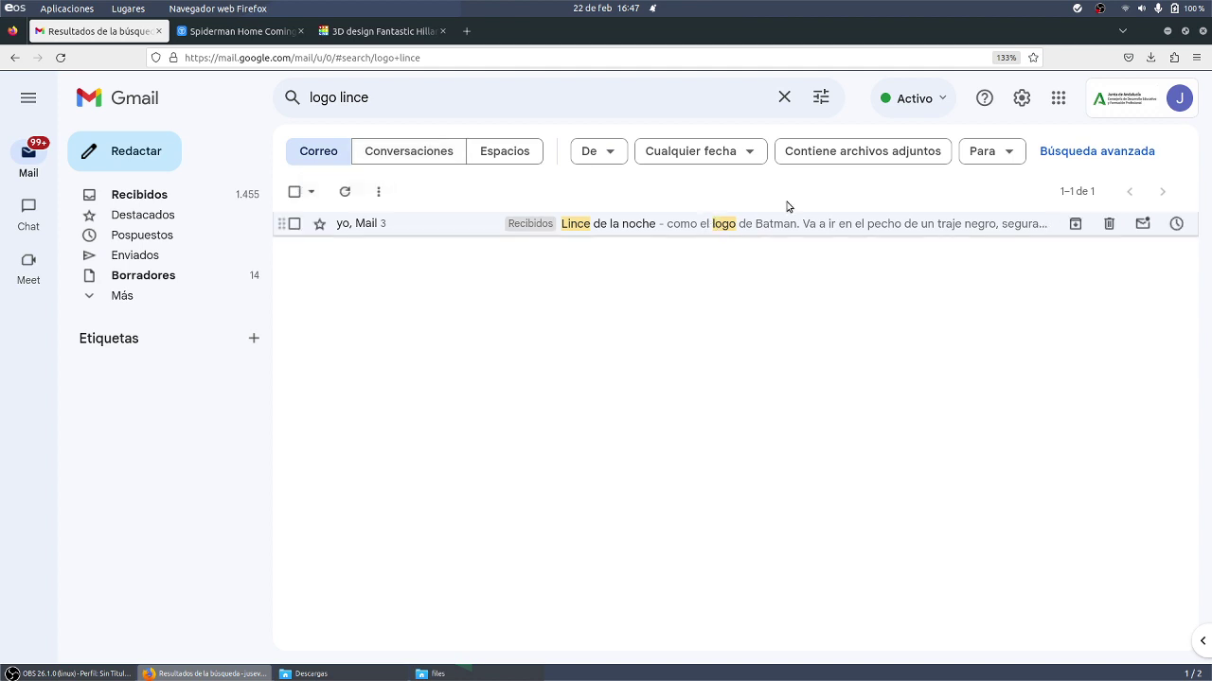
pyautogui.click(204, 674)
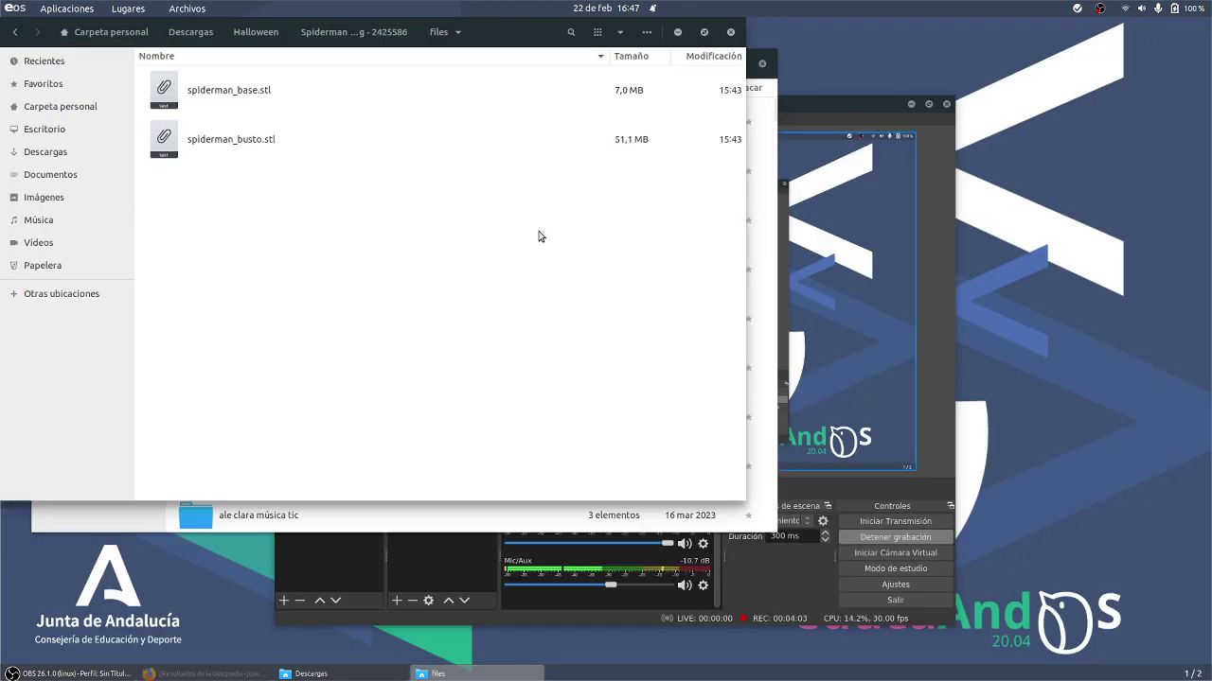
pyautogui.click(151, 671)
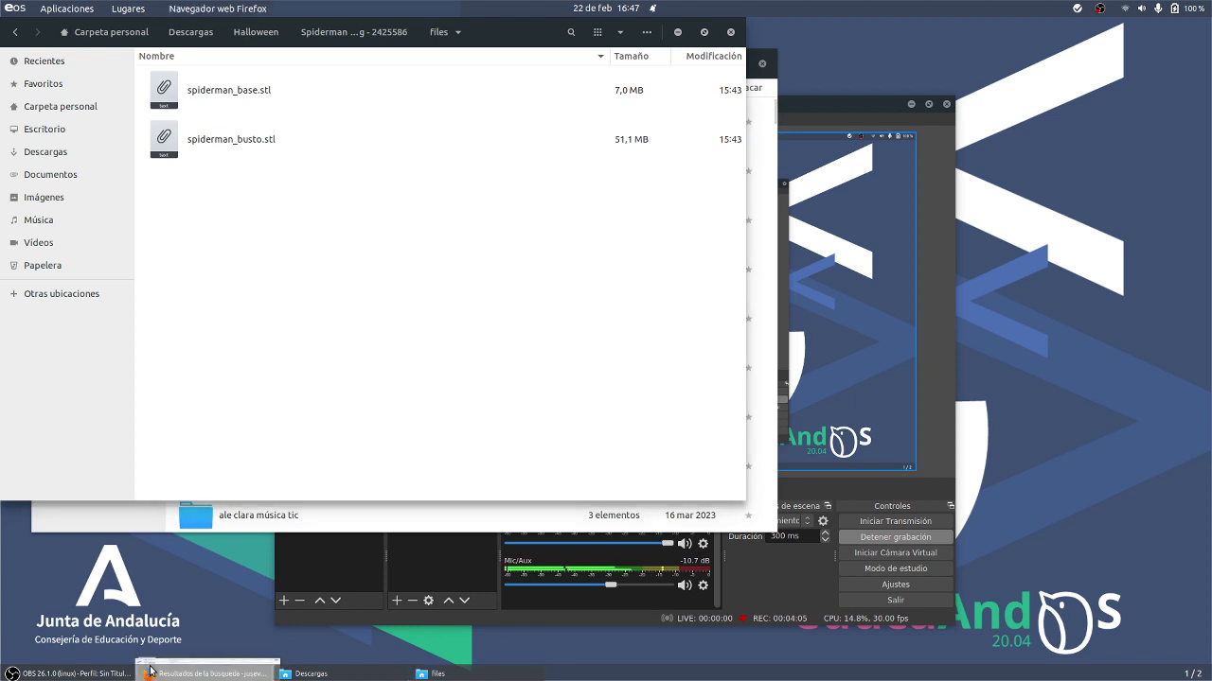
pyautogui.click(374, 31)
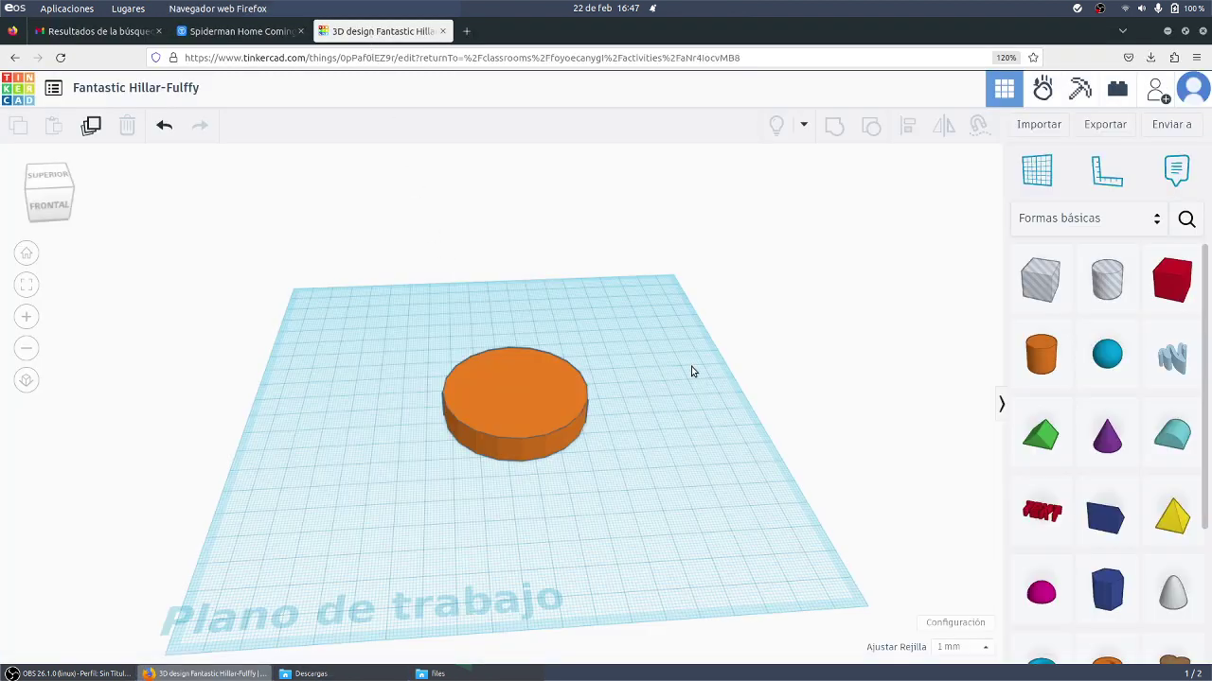
pyautogui.click(1041, 515)
pyautogui.click(515, 528)
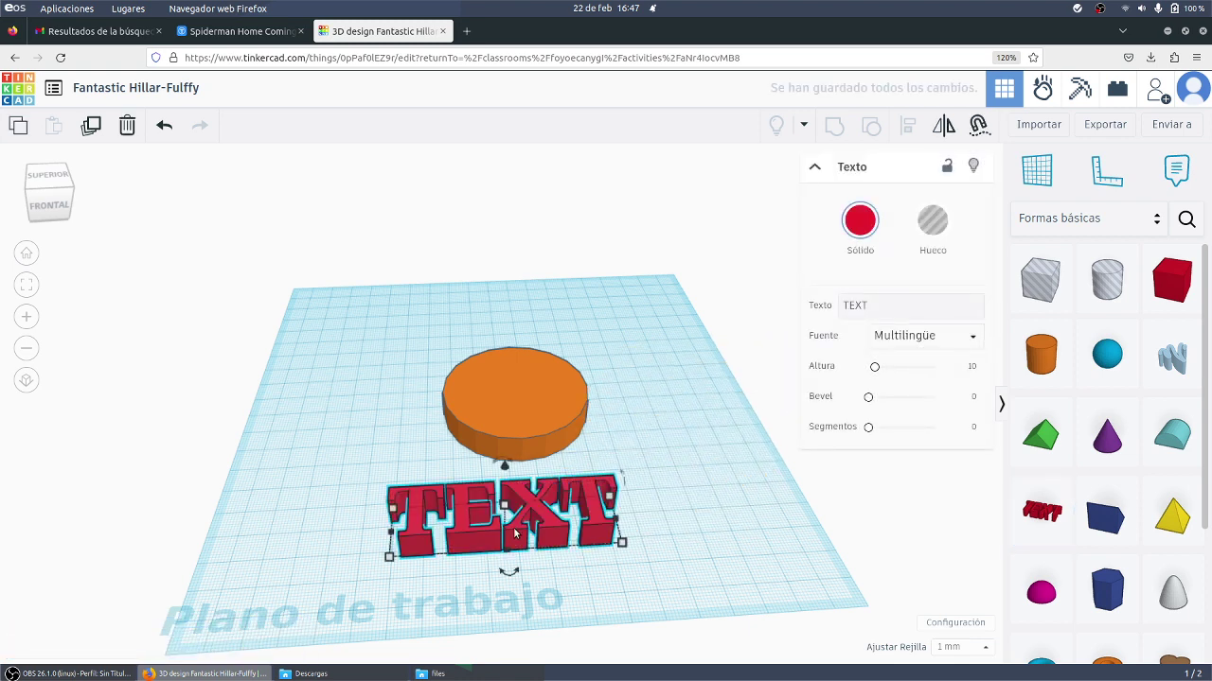
pyautogui.click(852, 305)
pyautogui.doubleClick(852, 305)
pyautogui.press('Return')
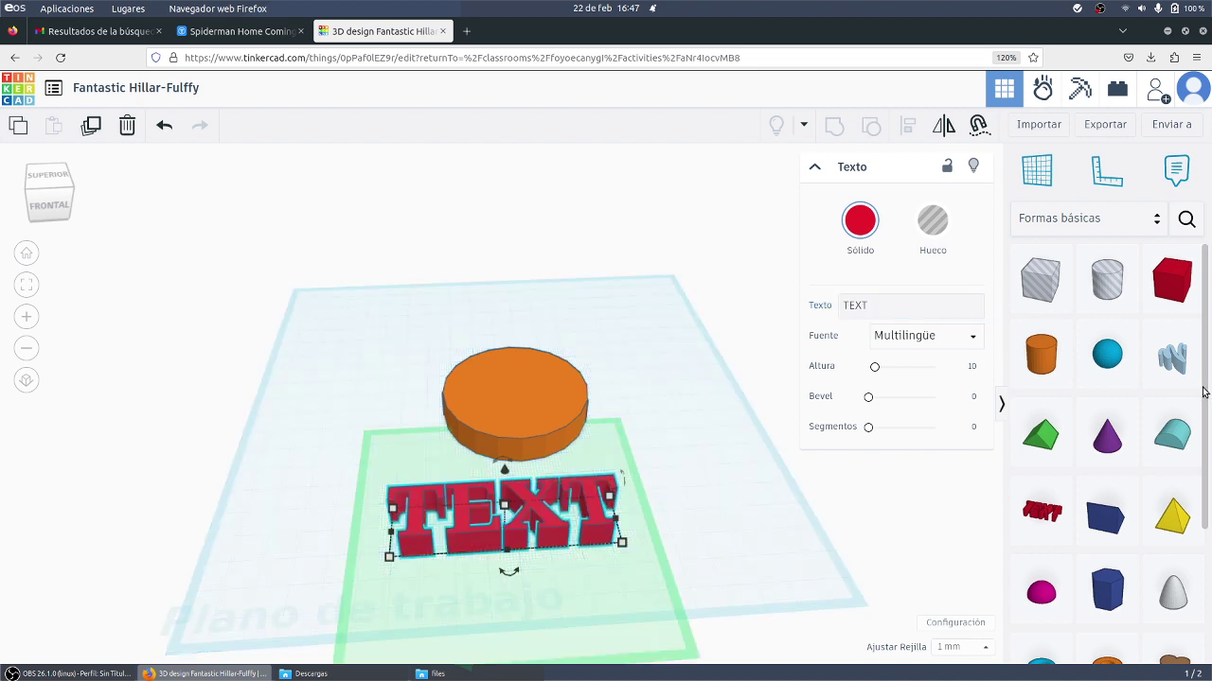
pyautogui.click(895, 305)
pyautogui.doubleClick(896, 304)
pyautogui.press('Return')
pyautogui.press('Delete')
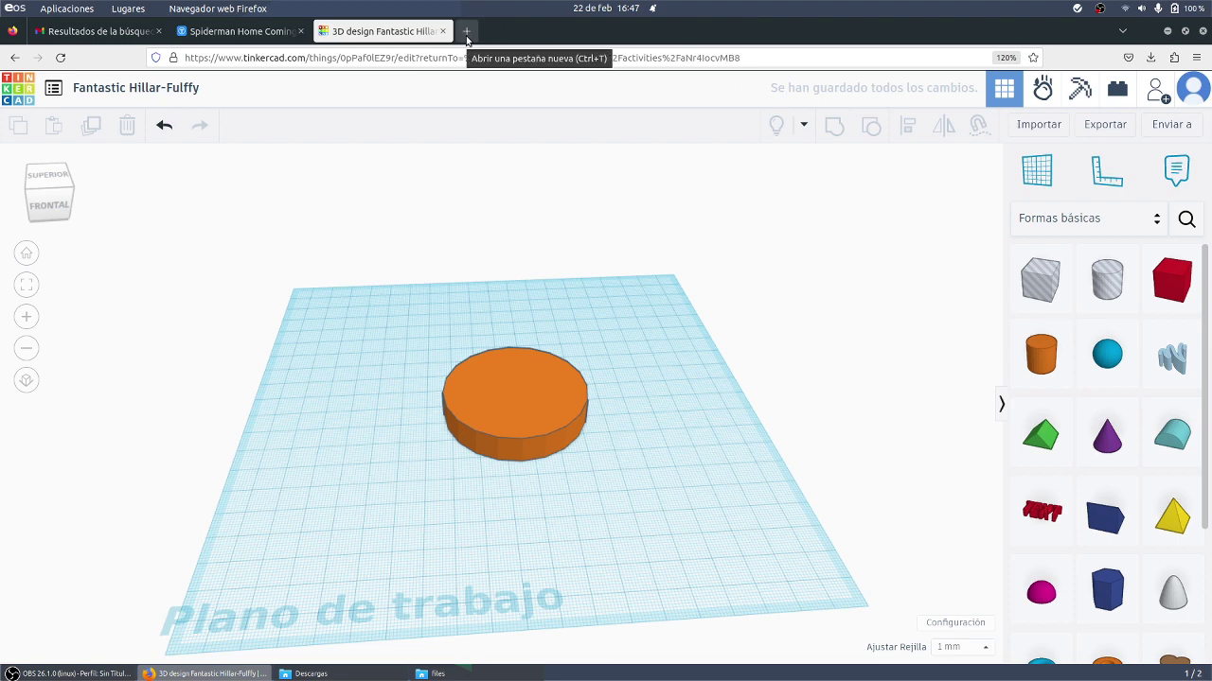
# Search Google Images for "logo spiderman png" in a new browser tab.
pyautogui.click(466, 31)
pyautogui.write('logo spidermna')
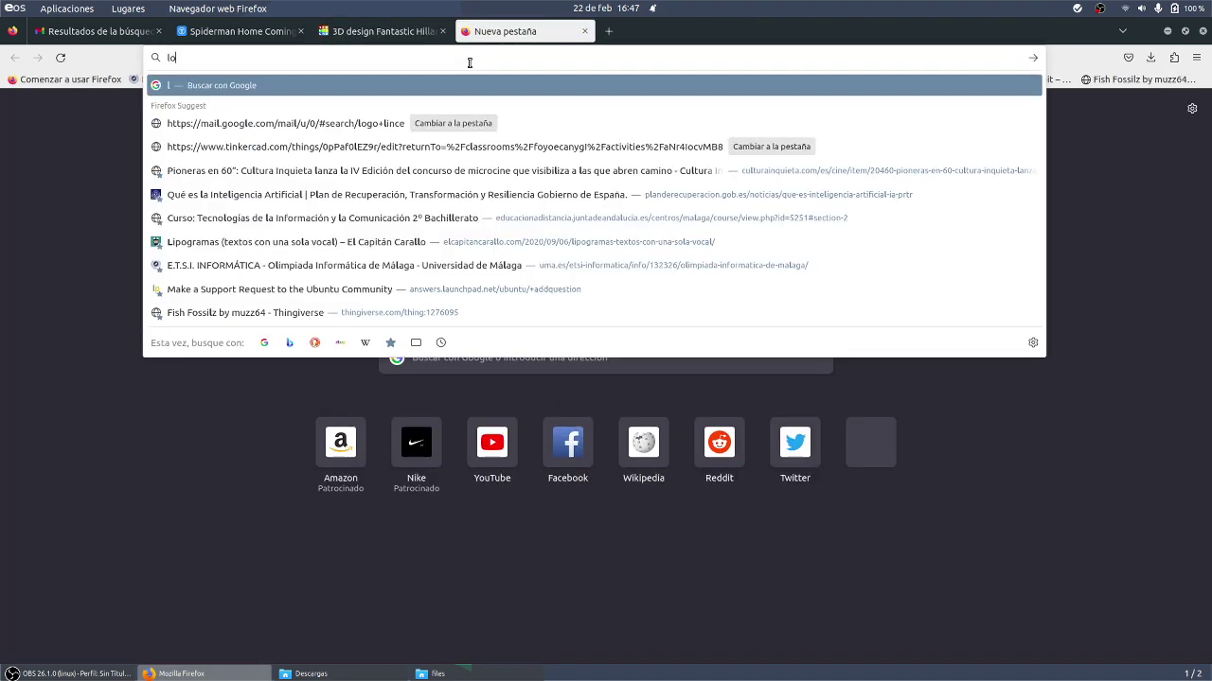
pyautogui.press('BackSpace')
pyautogui.press('BackSpace')
pyautogui.write('an png')
pyautogui.press('Return')
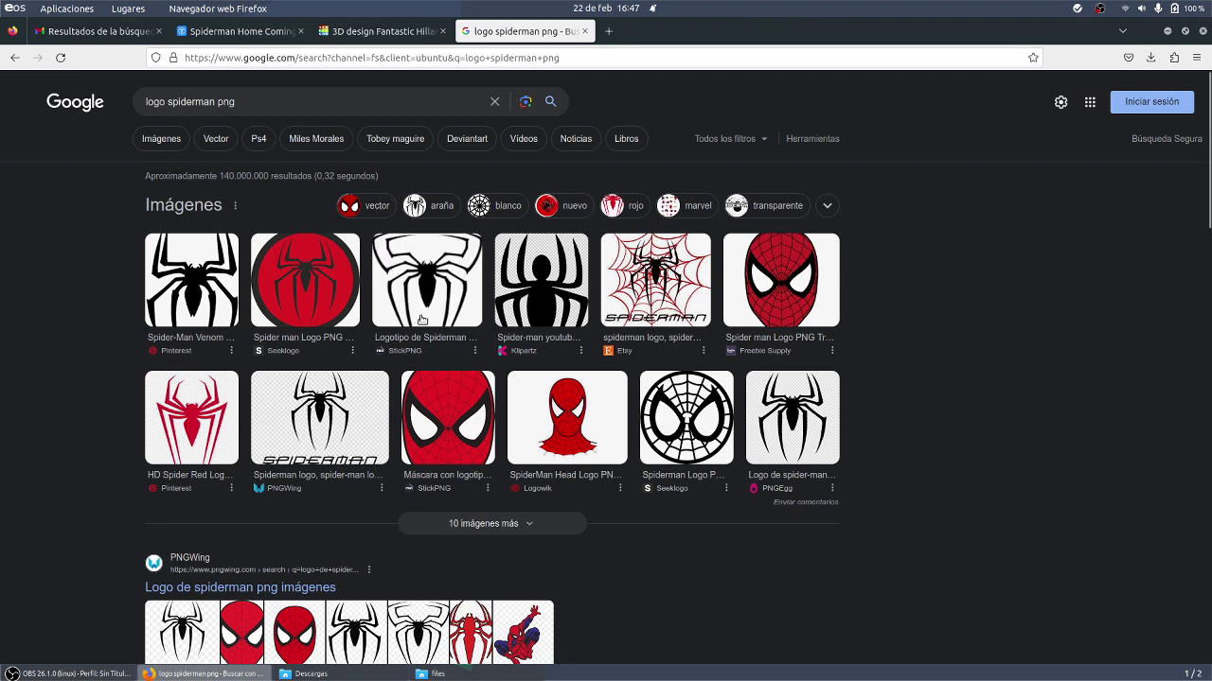
pyautogui.click(162, 139)
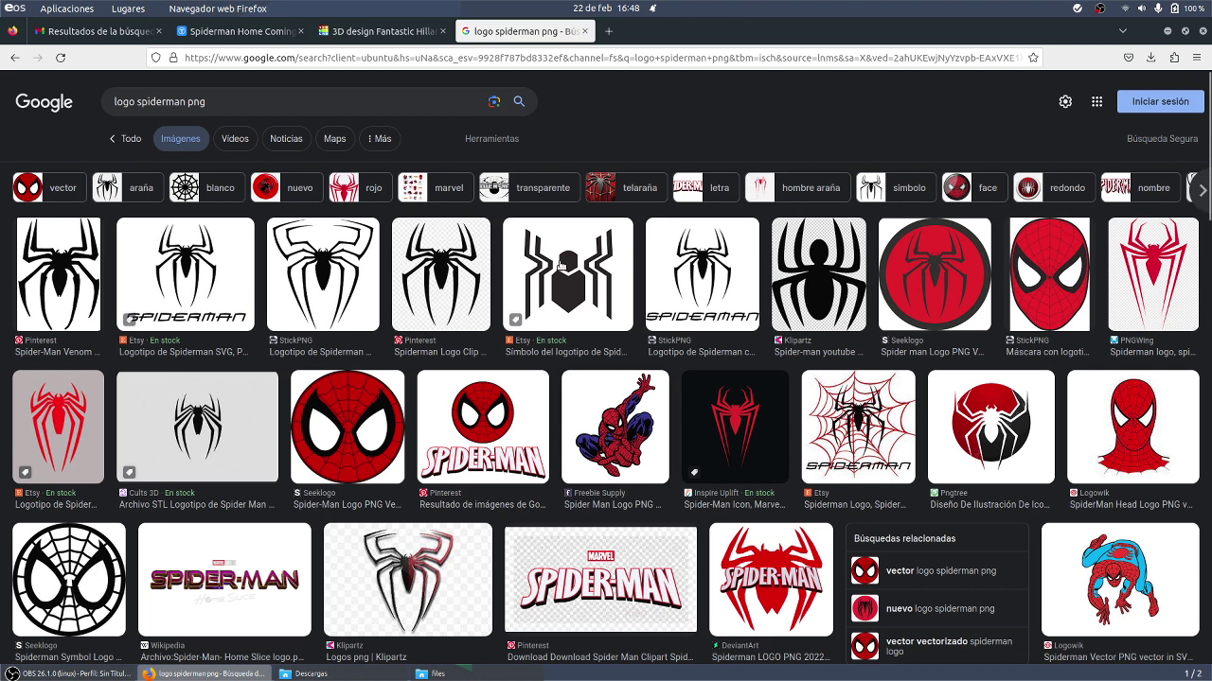
# Open the black Etsy Spider-Man symbol with the hexagonal body and save its image to the Descargas folder.
pyautogui.scroll(-3, 586, 359)
pyautogui.scroll(2, 575, 280)
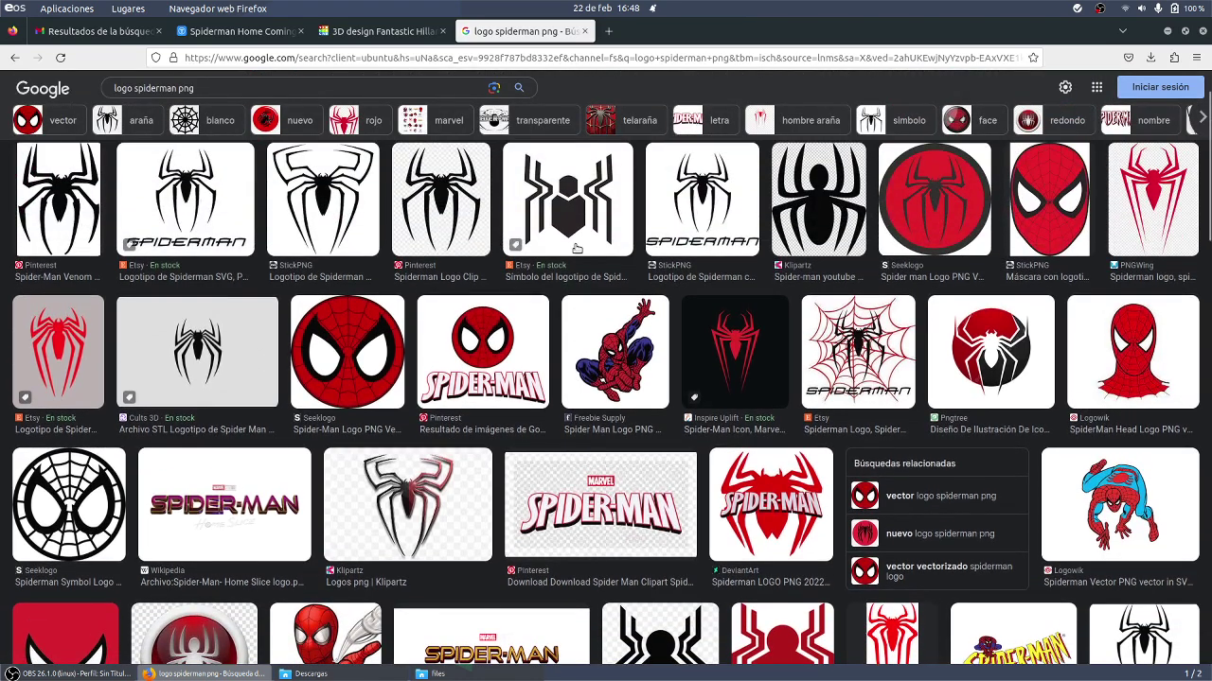
pyautogui.click(574, 274)
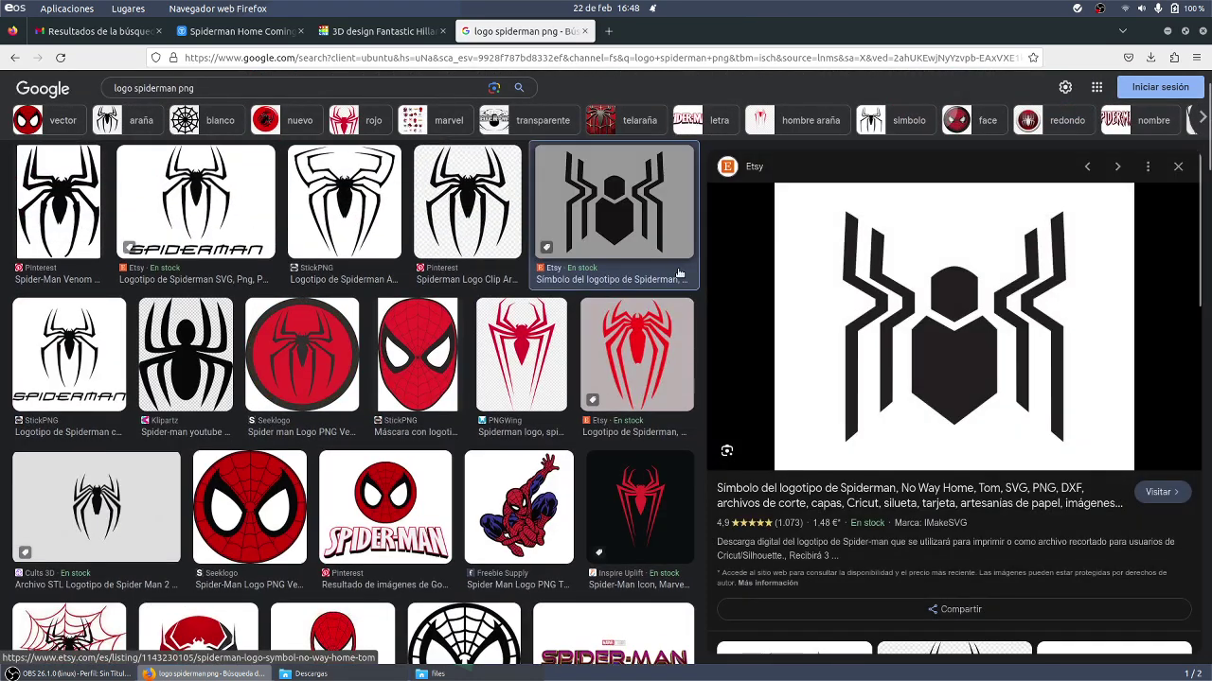
pyautogui.rightClick(973, 316)
pyautogui.click(1014, 436)
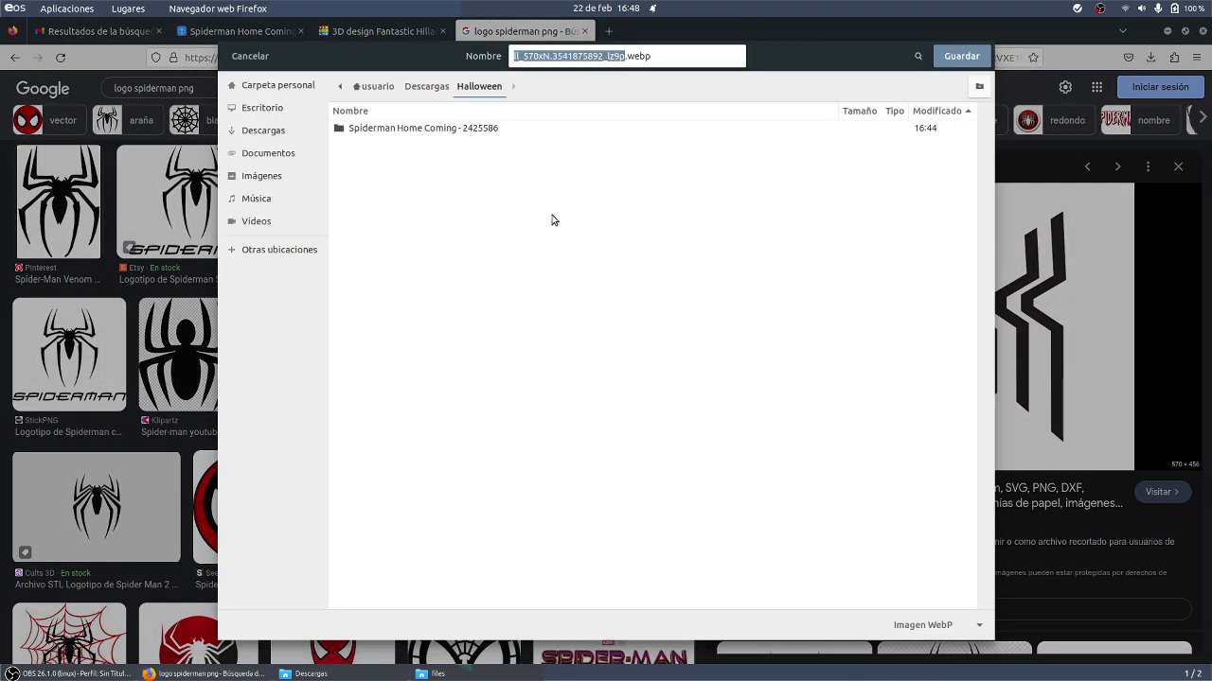
pyautogui.click(427, 85)
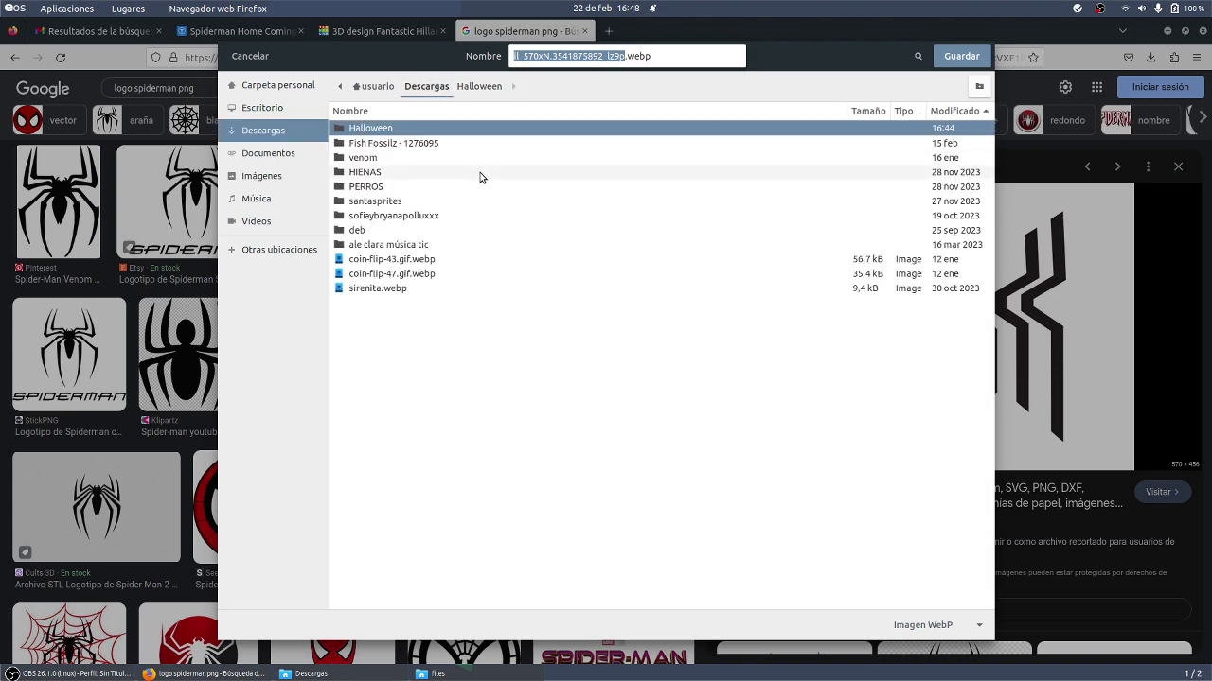
pyautogui.click(961, 56)
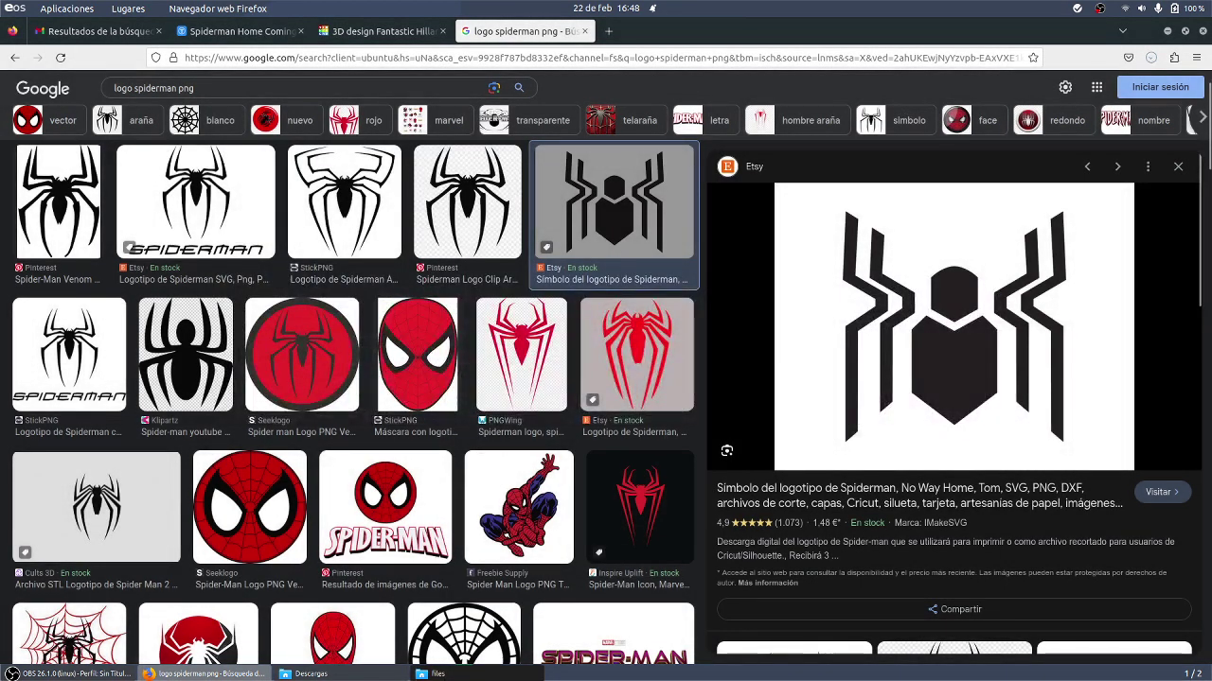
# Return to the Tinkercad design and try to import il_570xN.3541875892_lz9p.webp from the Descargas folder.
pyautogui.click(237, 675)
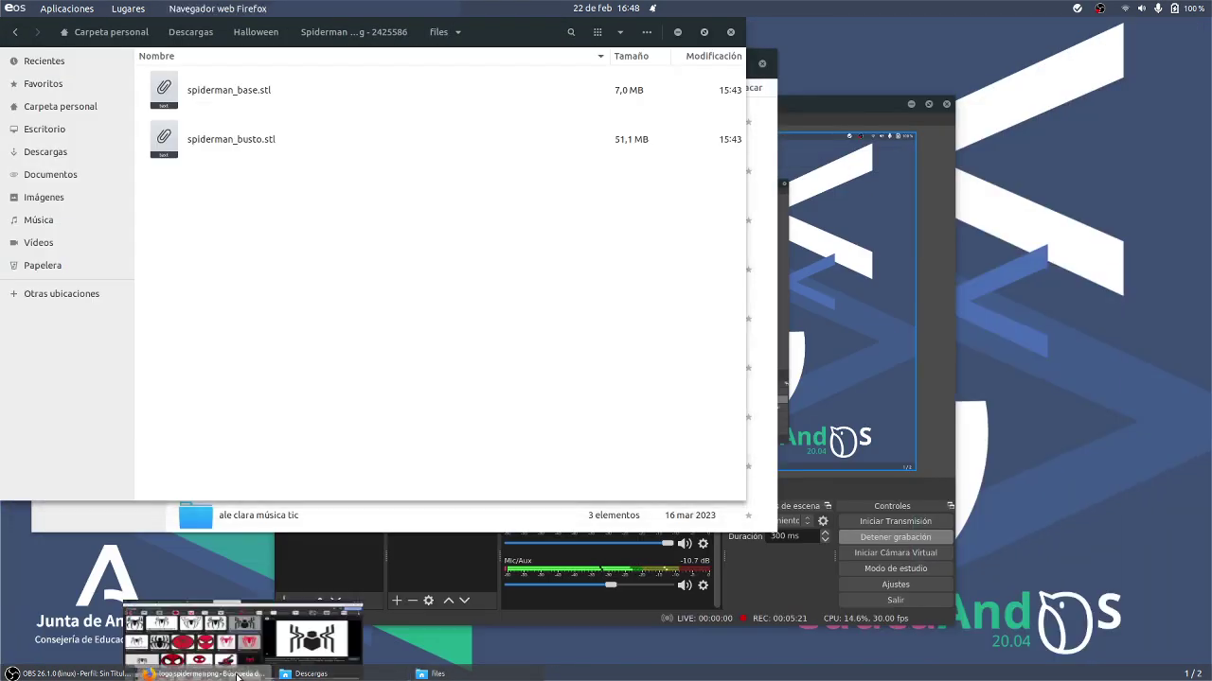
pyautogui.click(237, 675)
pyautogui.click(345, 31)
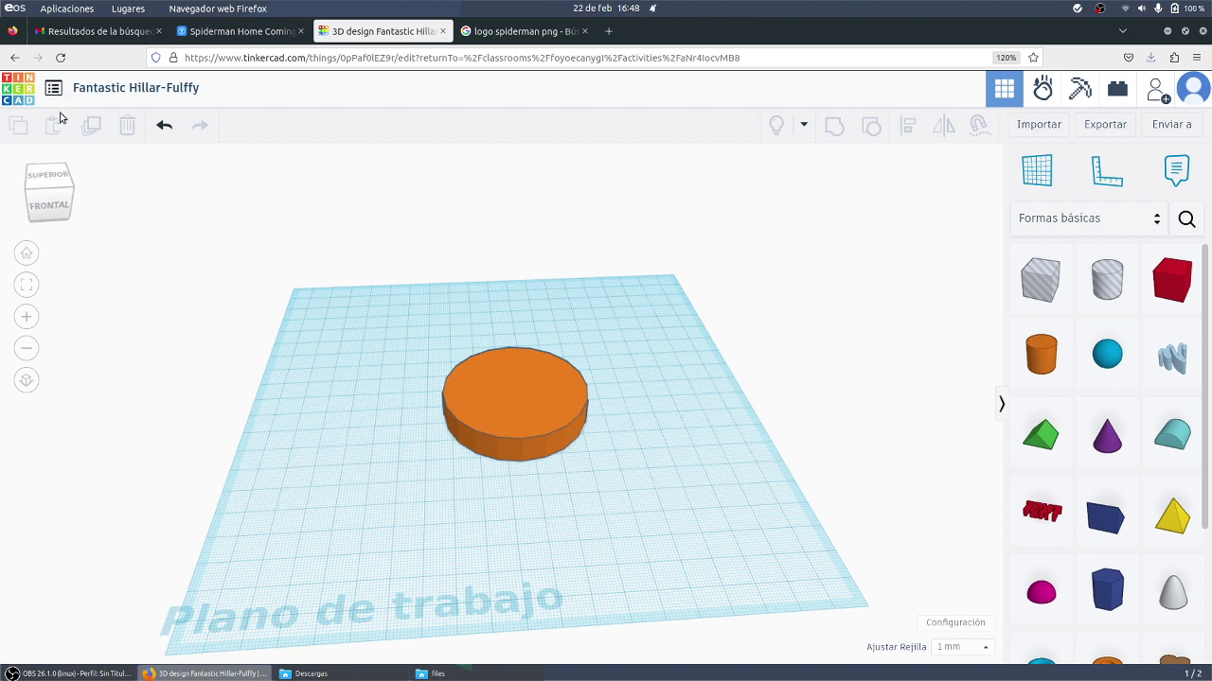
pyautogui.click(1038, 125)
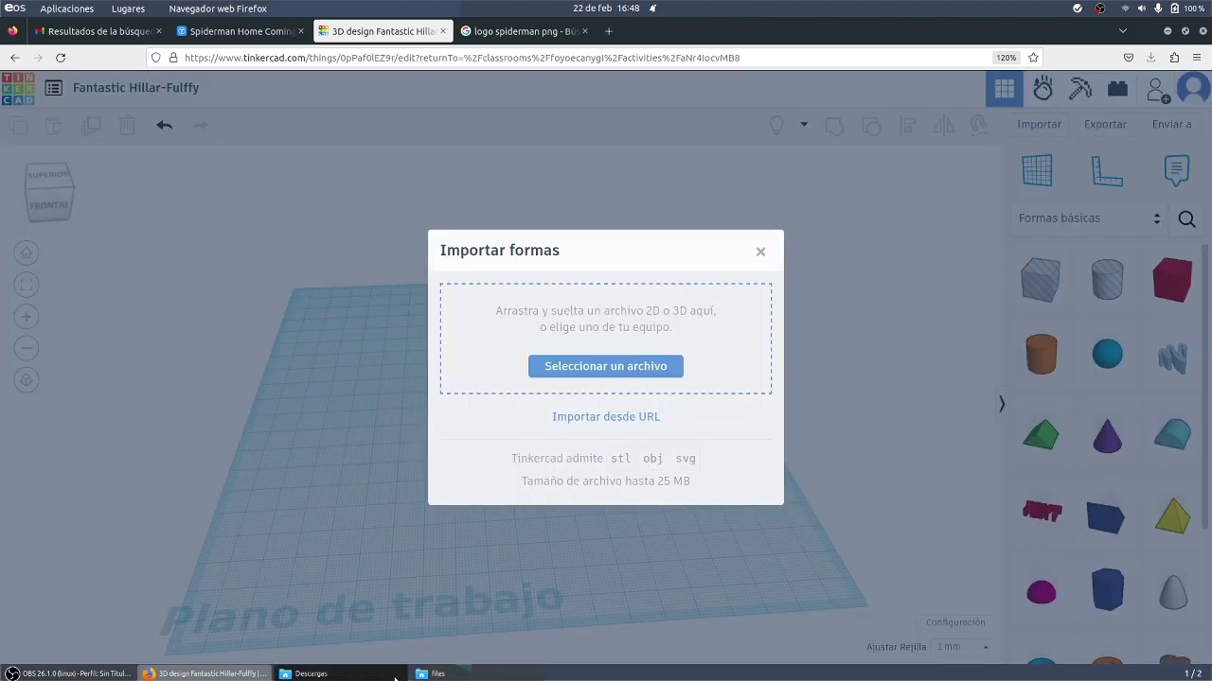
pyautogui.click(395, 674)
pyautogui.scroll(-5, 427, 328)
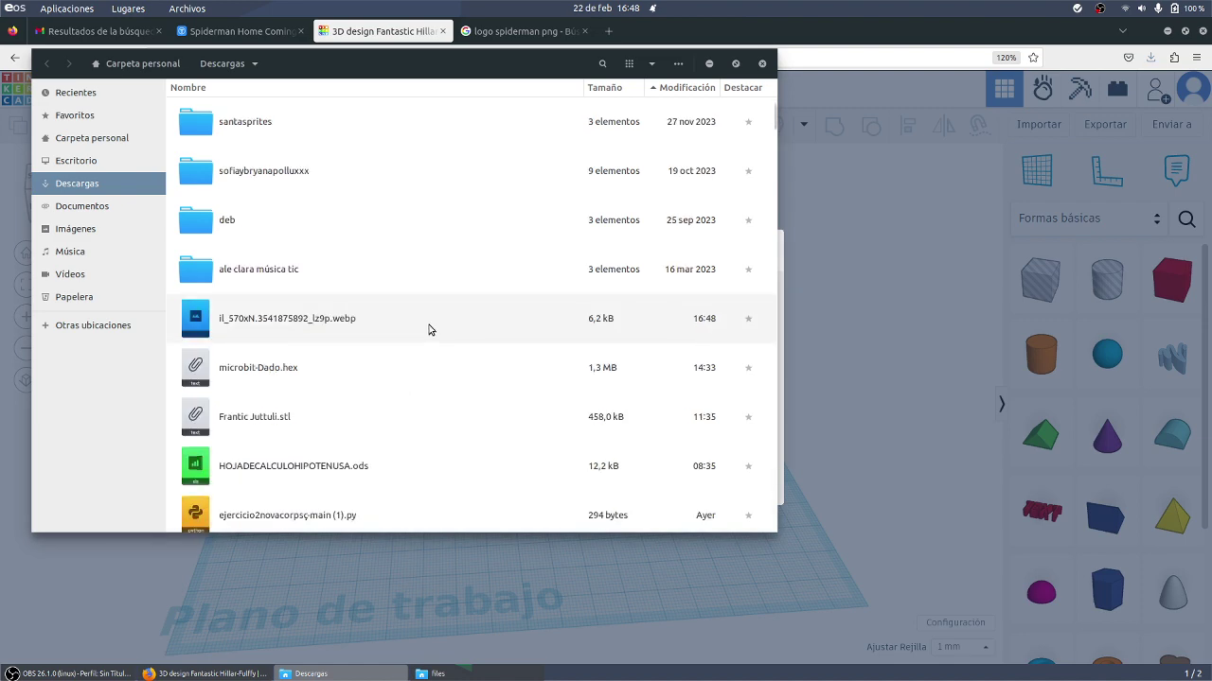
pyautogui.moveTo(500, 64); pyautogui.dragTo(1061, 120)
pyautogui.click(792, 381)
pyautogui.moveTo(791, 380); pyautogui.dragTo(519, 329)
pyautogui.click(522, 262)
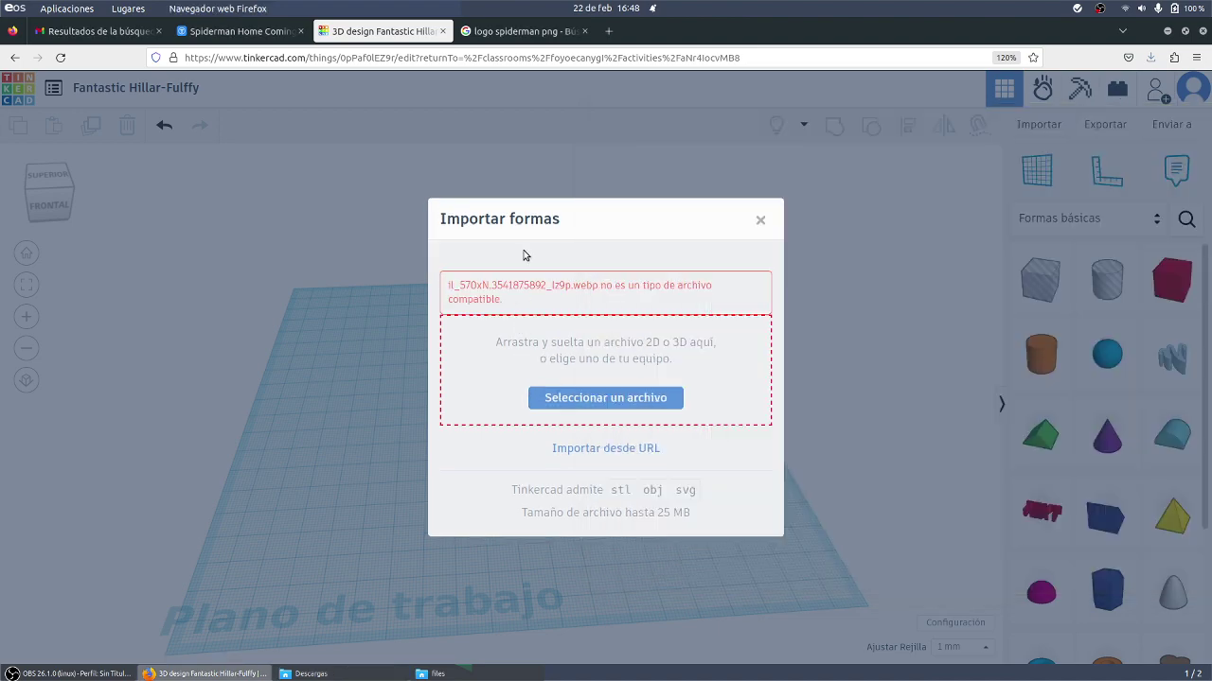
# Go back to the Google Images results and examine the Spider-Man logos and related images for another suitable file.
pyautogui.click(523, 31)
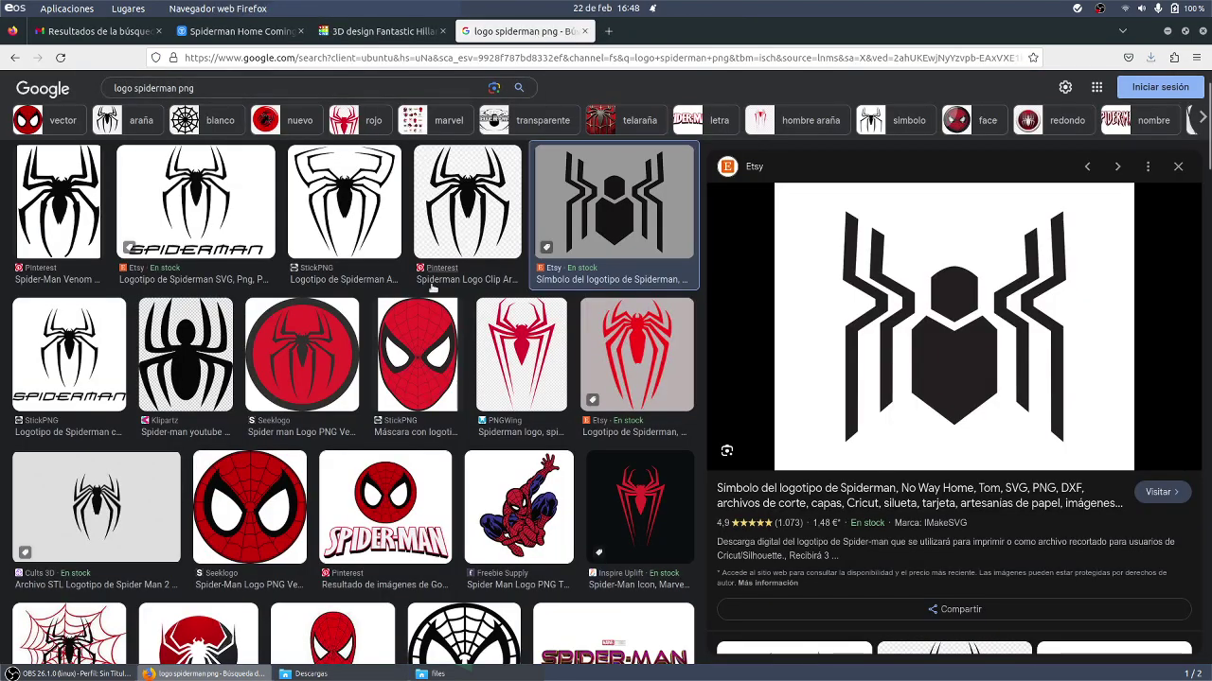
pyautogui.scroll(-5, 432, 288)
pyautogui.scroll(-2, 432, 288)
pyautogui.scroll(6, 431, 288)
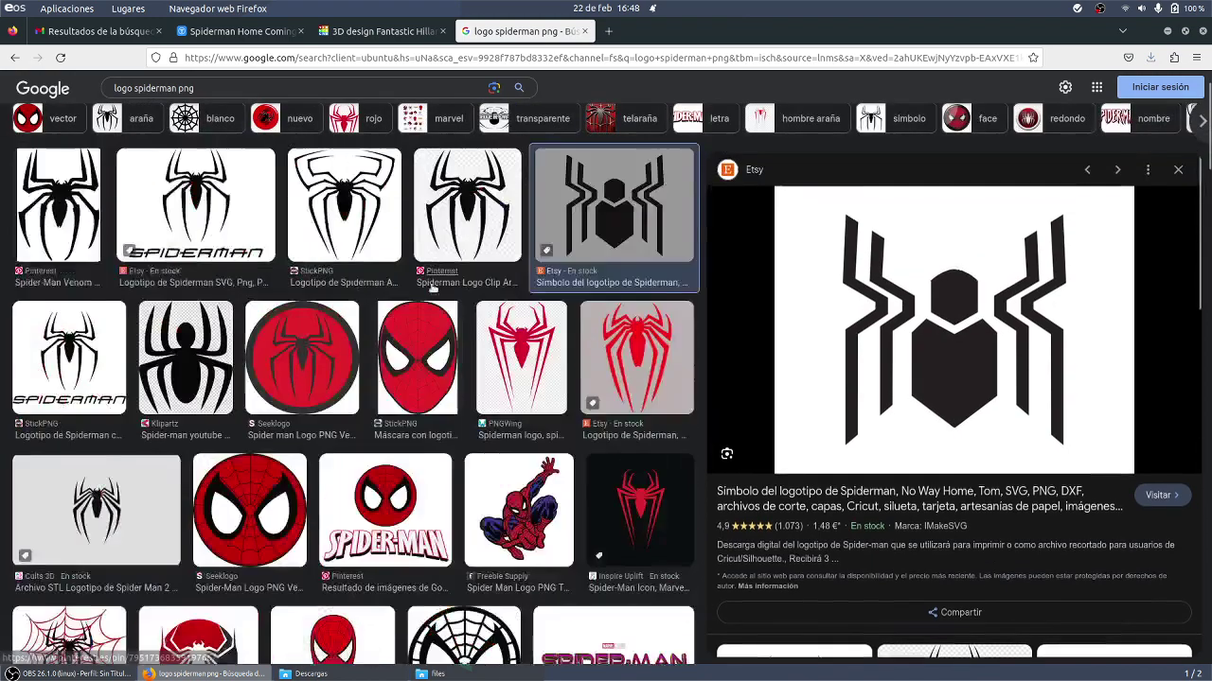
pyautogui.scroll(-2, 1037, 419)
pyautogui.scroll(-5, 1038, 419)
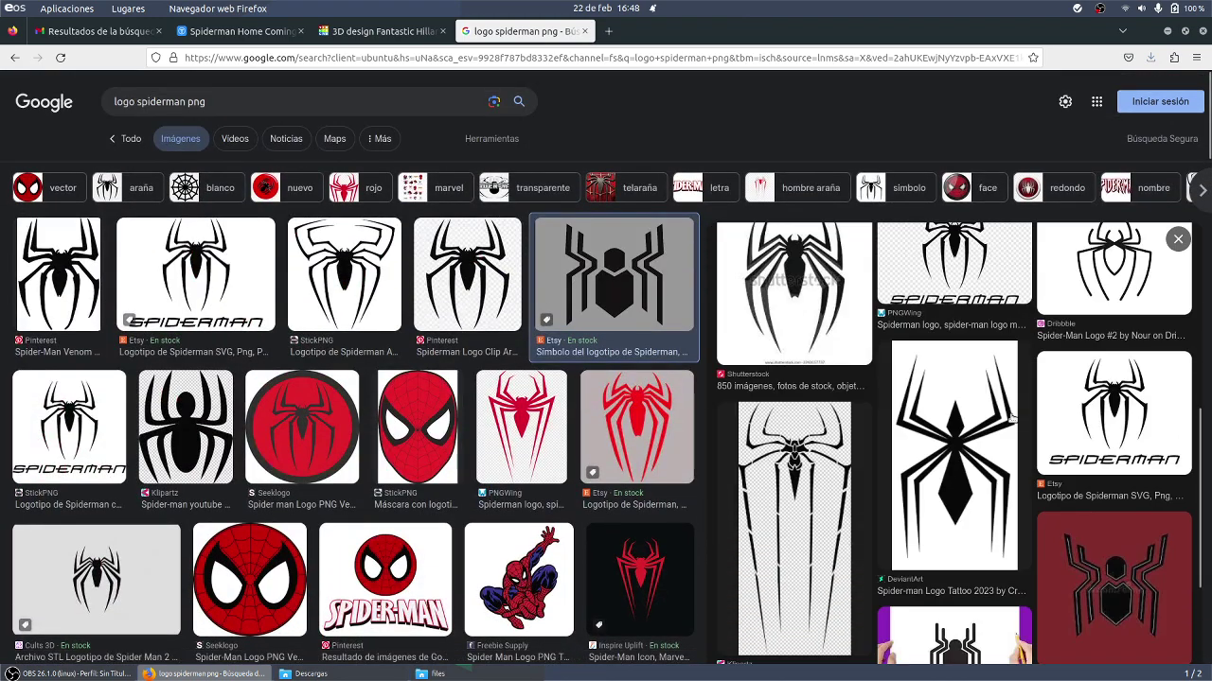
pyautogui.scroll(-3, 1012, 418)
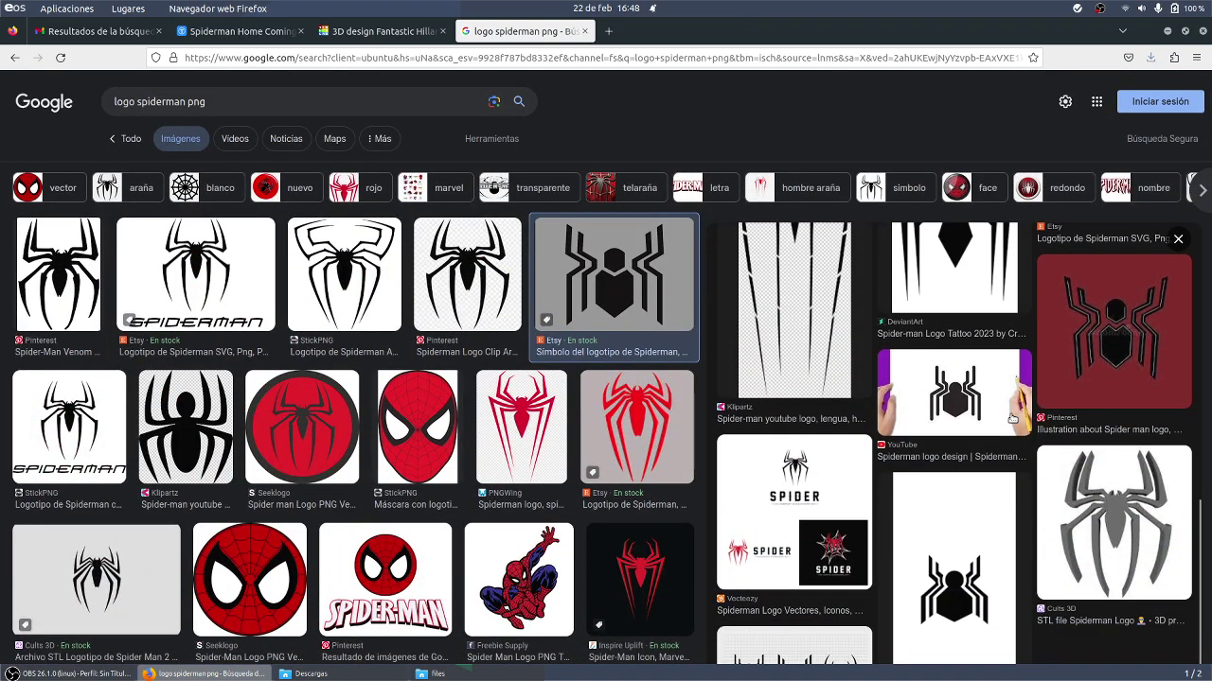
pyautogui.scroll(-4, 1009, 418)
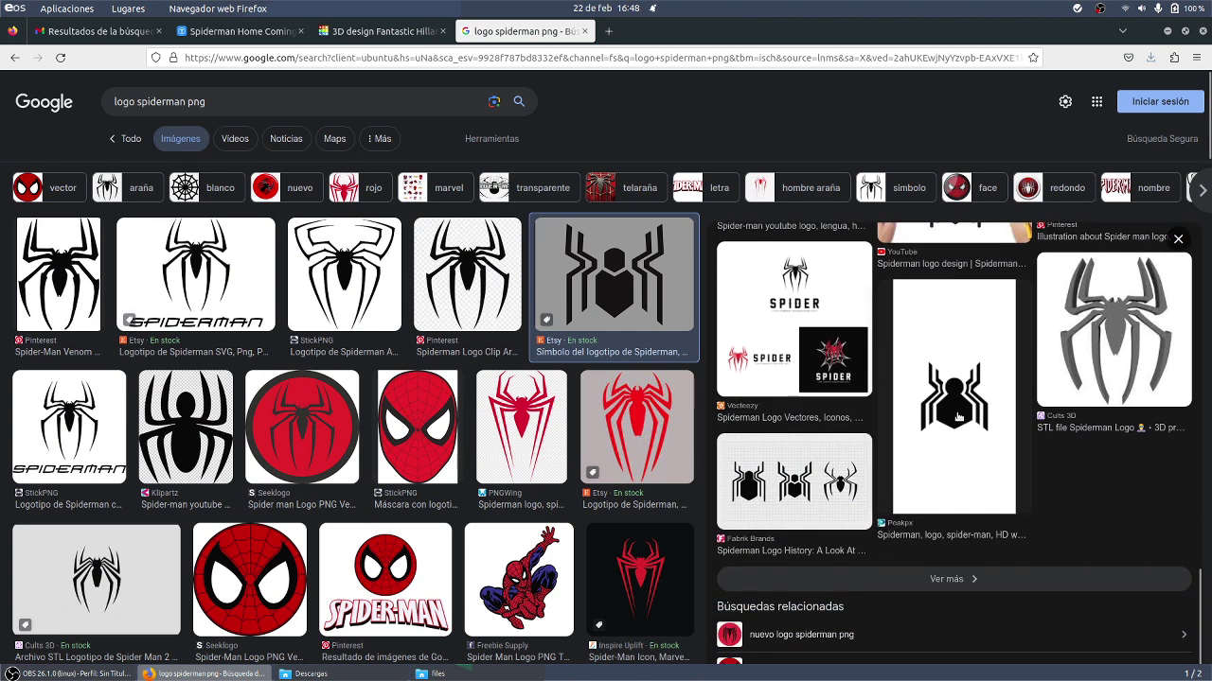
pyautogui.scroll(3, 958, 416)
pyautogui.scroll(-3, 957, 417)
pyautogui.scroll(6, 958, 417)
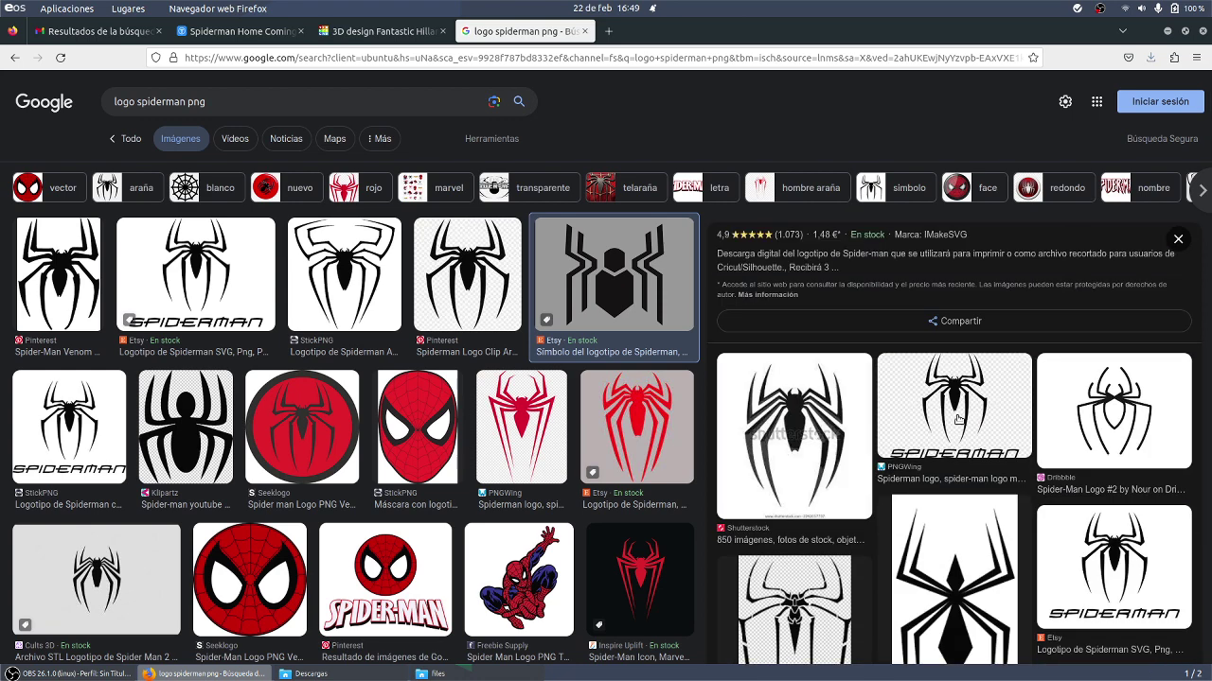
pyautogui.scroll(-3, 958, 419)
pyautogui.scroll(1, 958, 419)
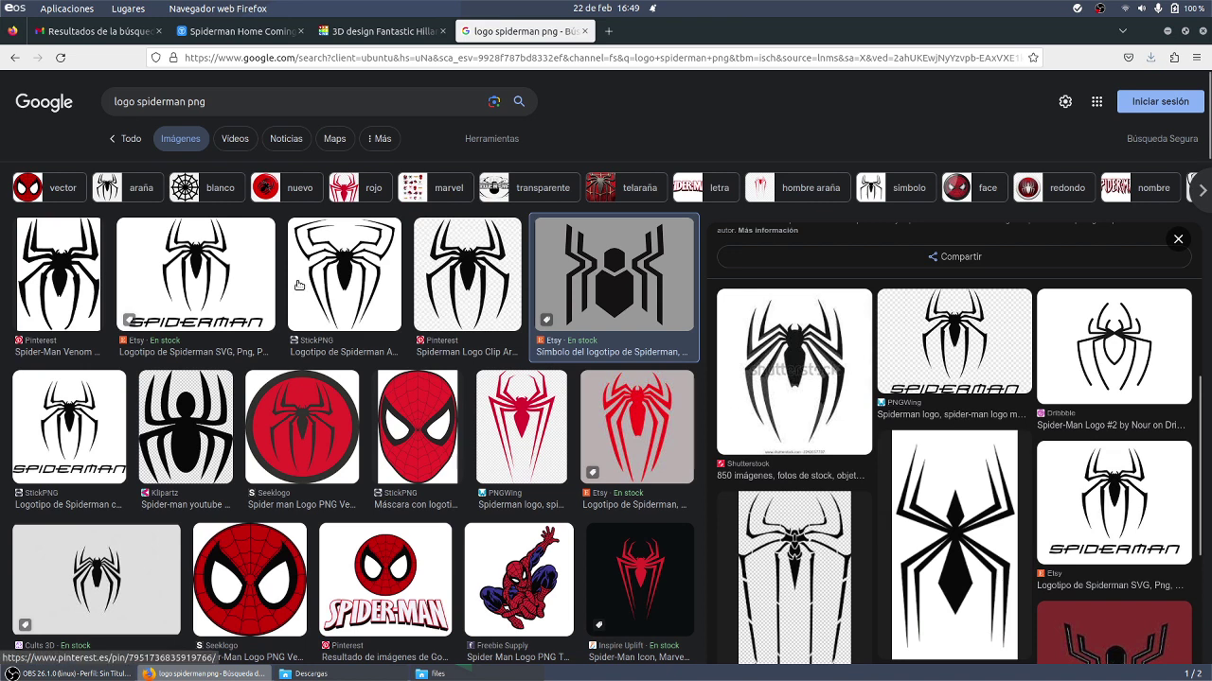
# Preview the Pinterest spider logo, followed by the Etsy spider logo with the SPIDERMAN lettering.
pyautogui.click(74, 261)
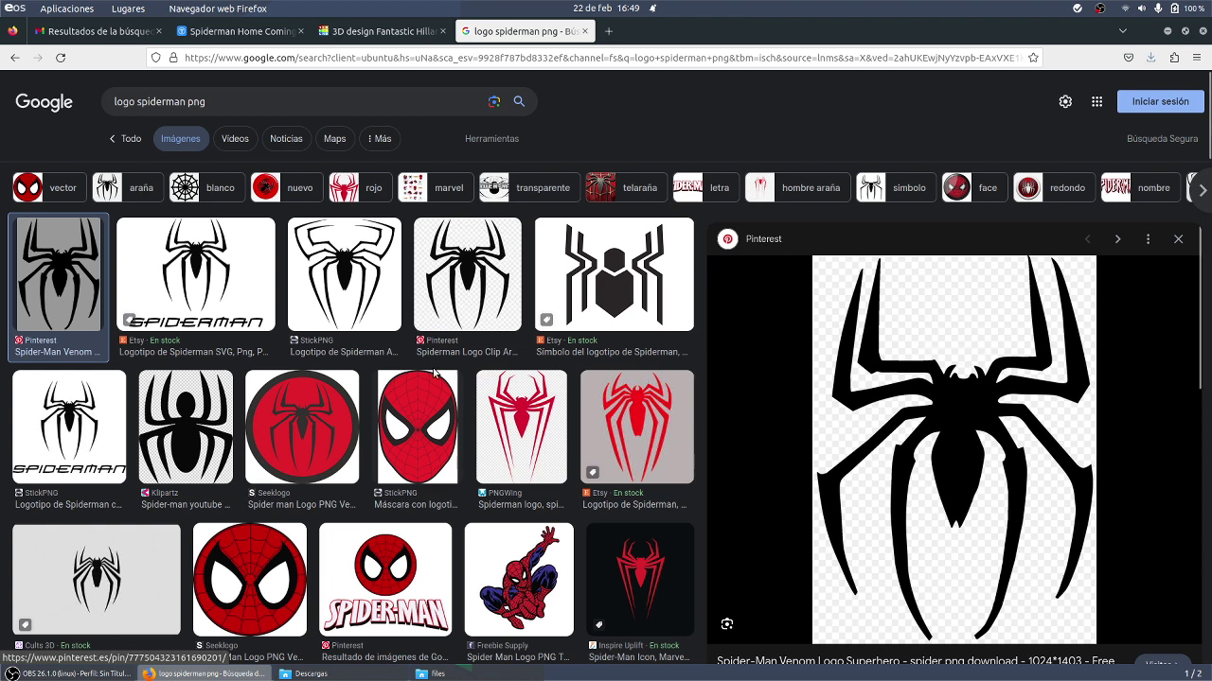
pyautogui.click(235, 301)
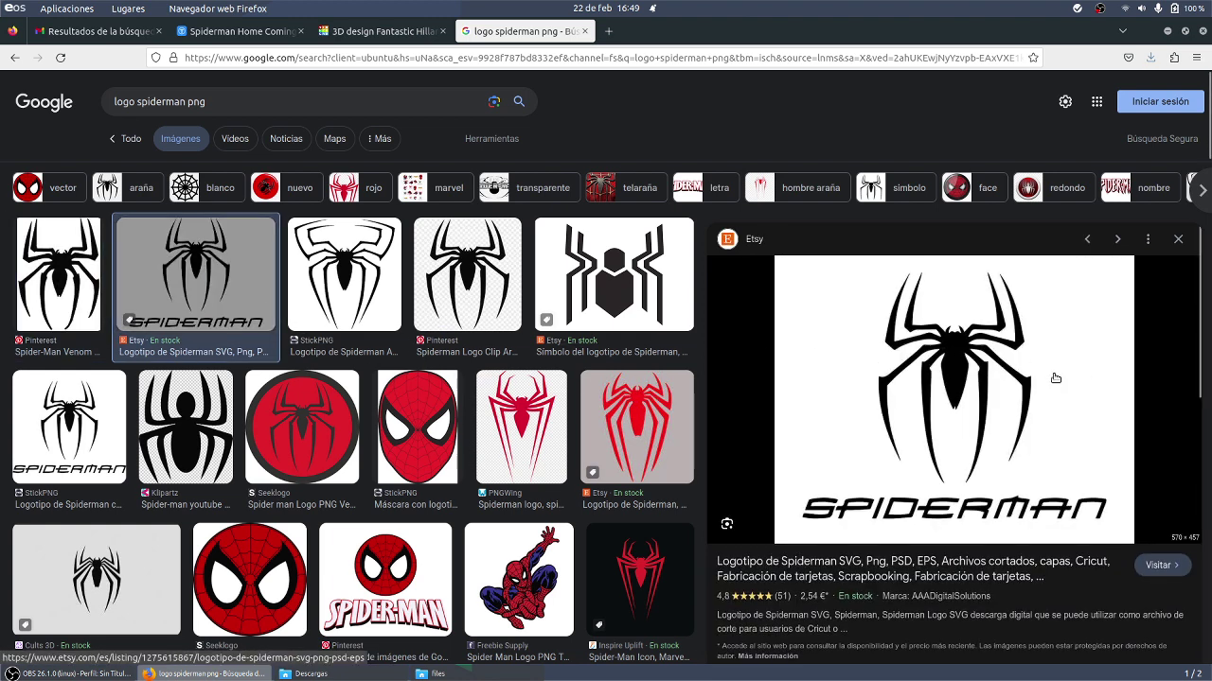
pyautogui.rightClick(945, 384)
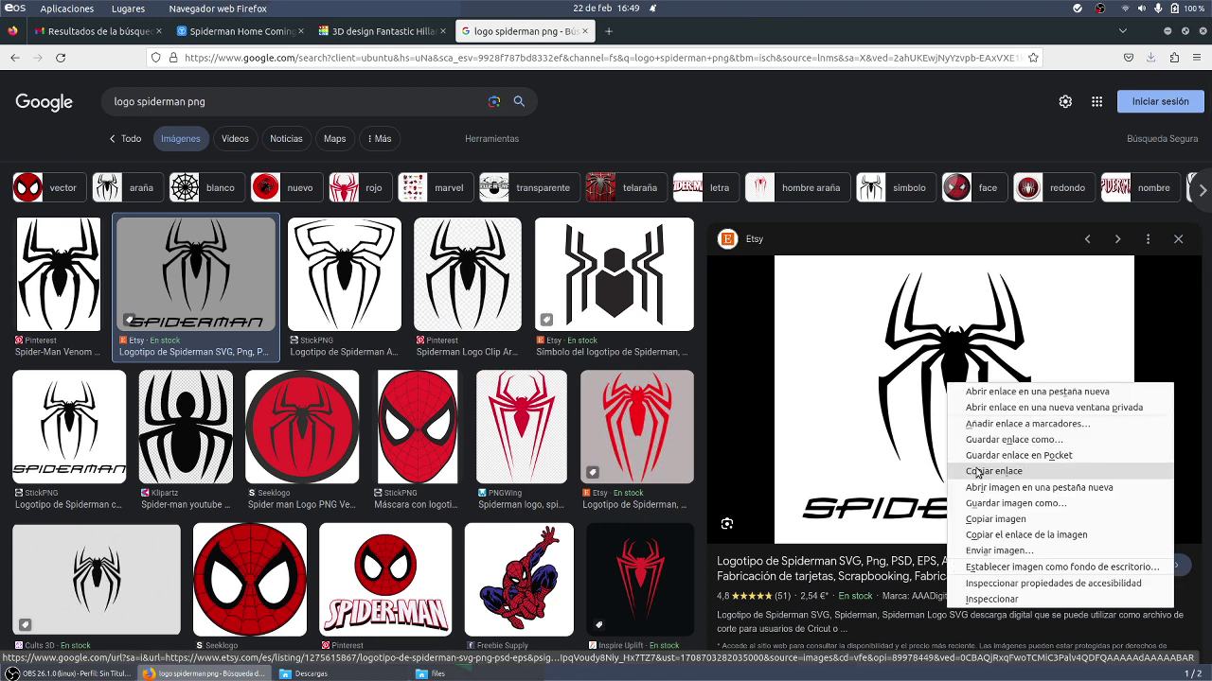
pyautogui.click(979, 503)
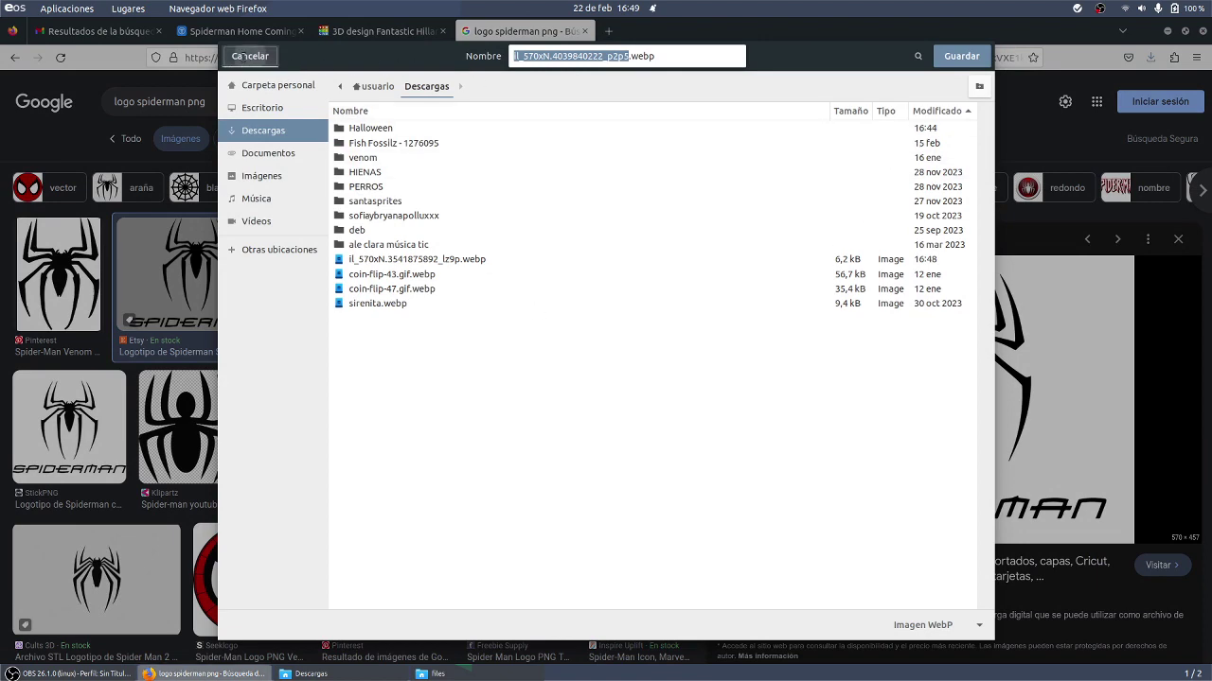
pyautogui.click(248, 55)
# Open the Etsy listing page of the previewed spider logo and accept its cookie settings.
pyautogui.click(834, 292)
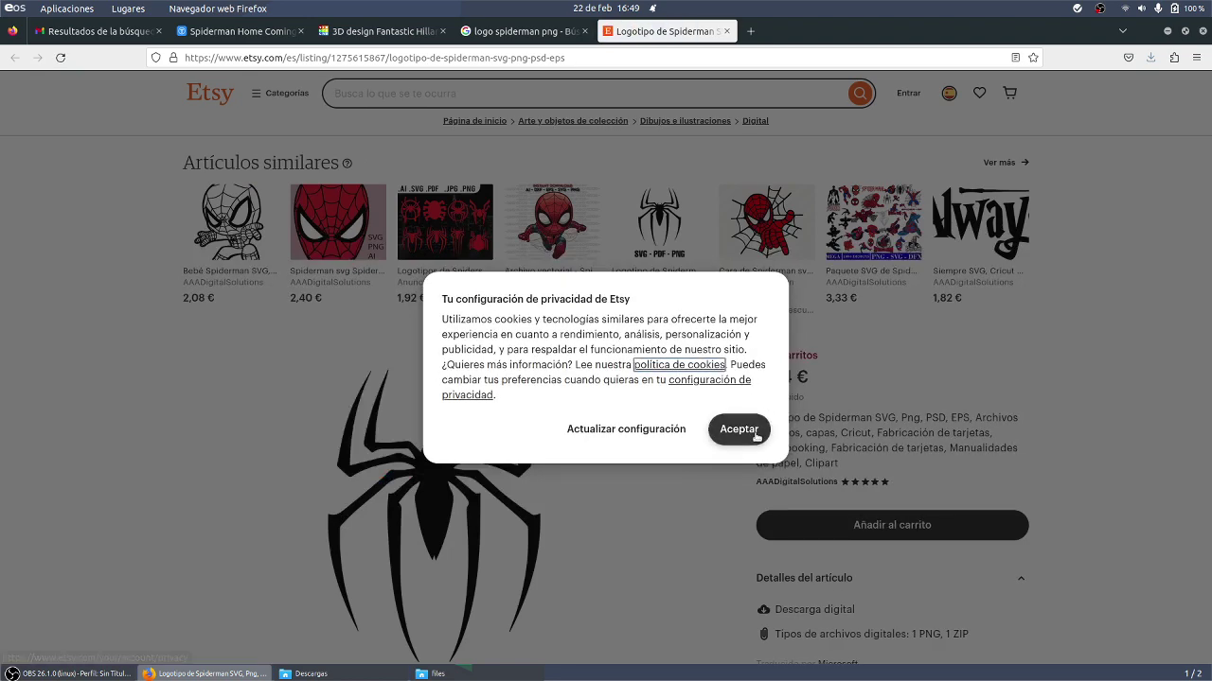
pyautogui.click(736, 428)
pyautogui.rightClick(515, 431)
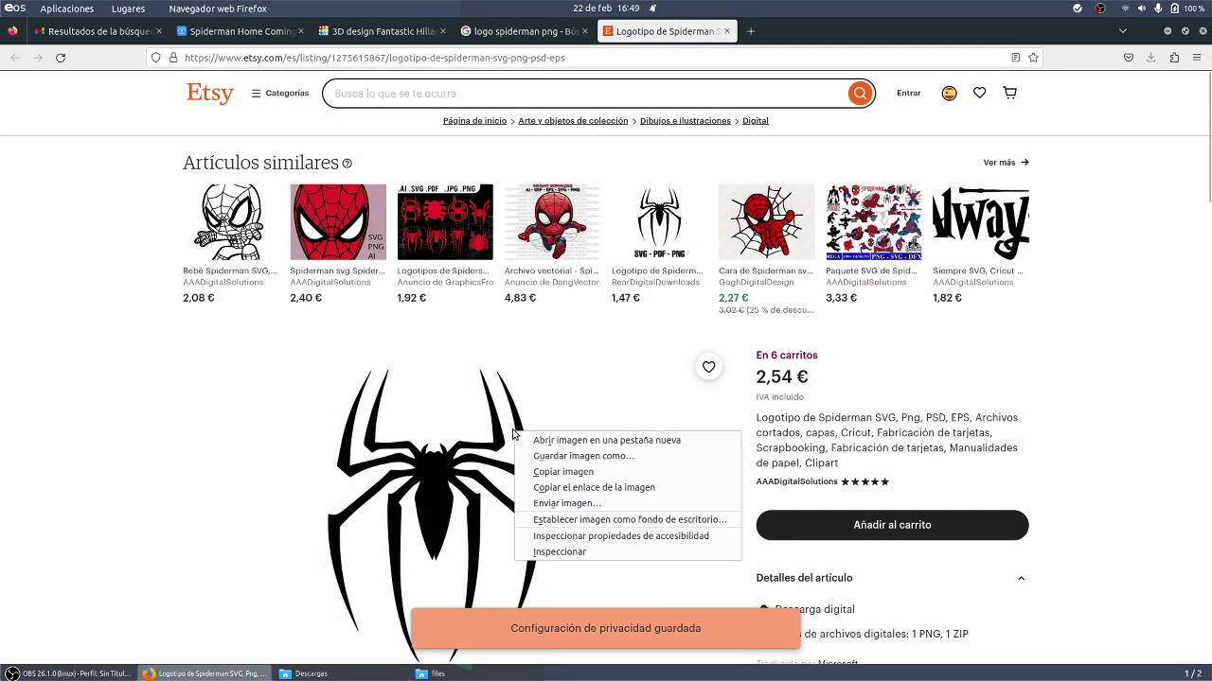
pyautogui.click(554, 456)
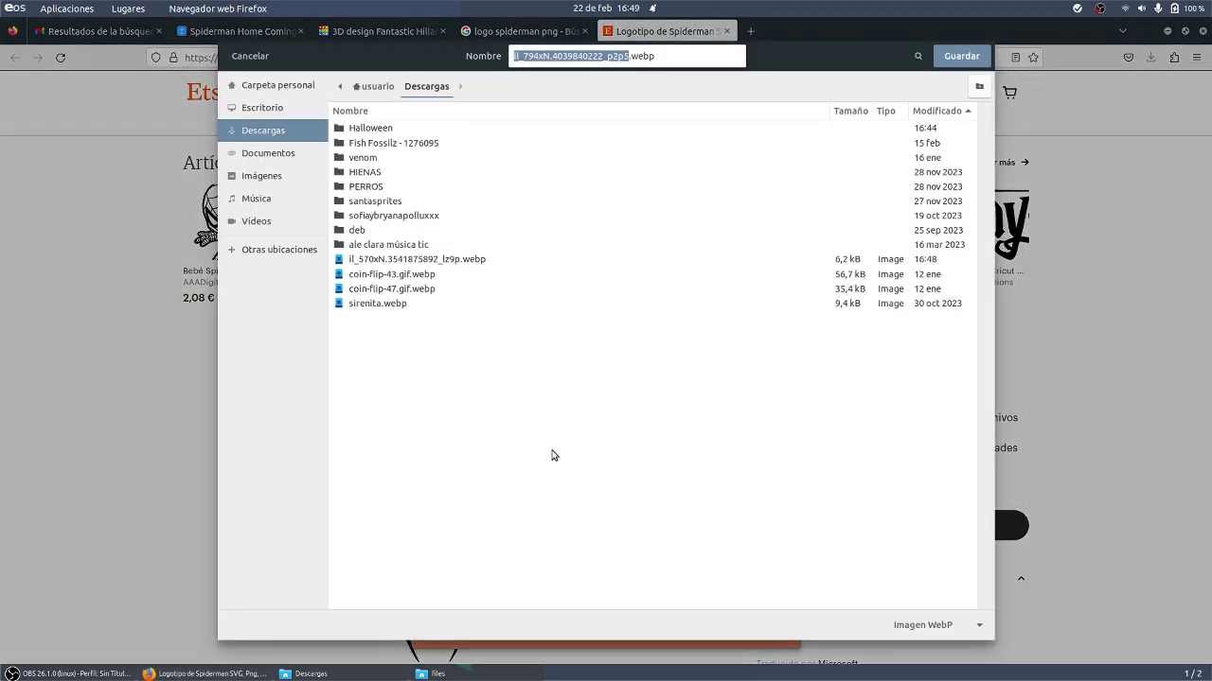
pyautogui.click(266, 59)
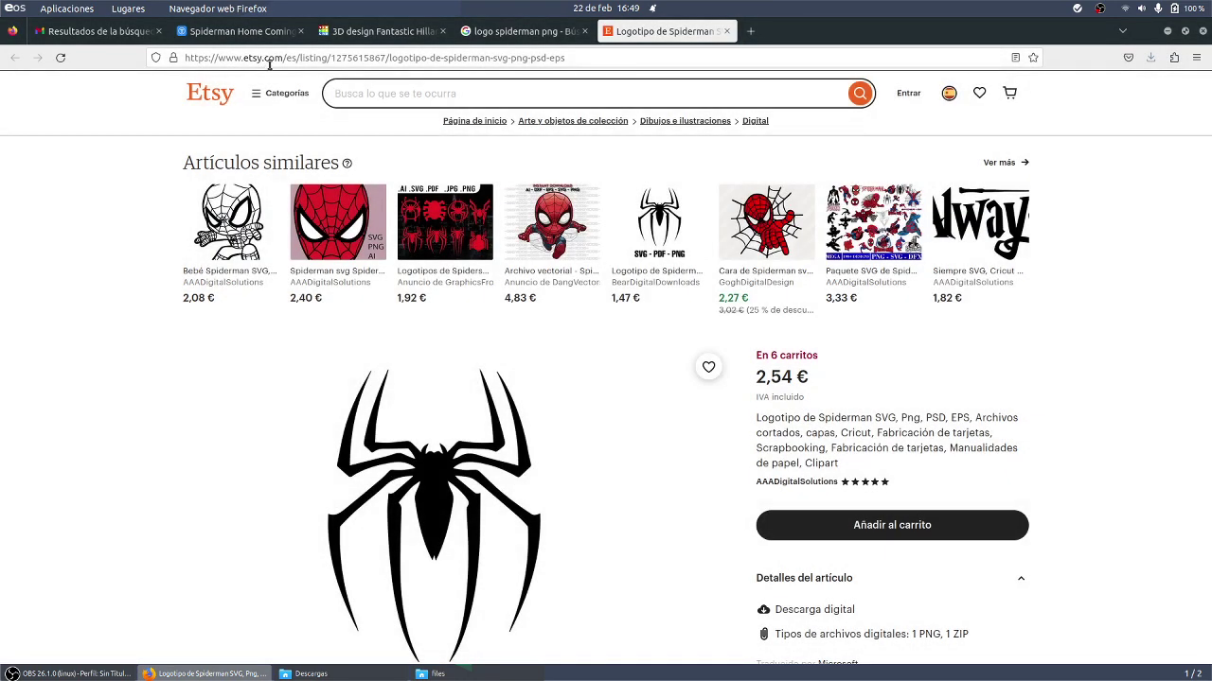
# Save the listing's large black spider logo image to Descargas as il_794xN.4039840222_p2p5.webp.
pyautogui.rightClick(432, 449)
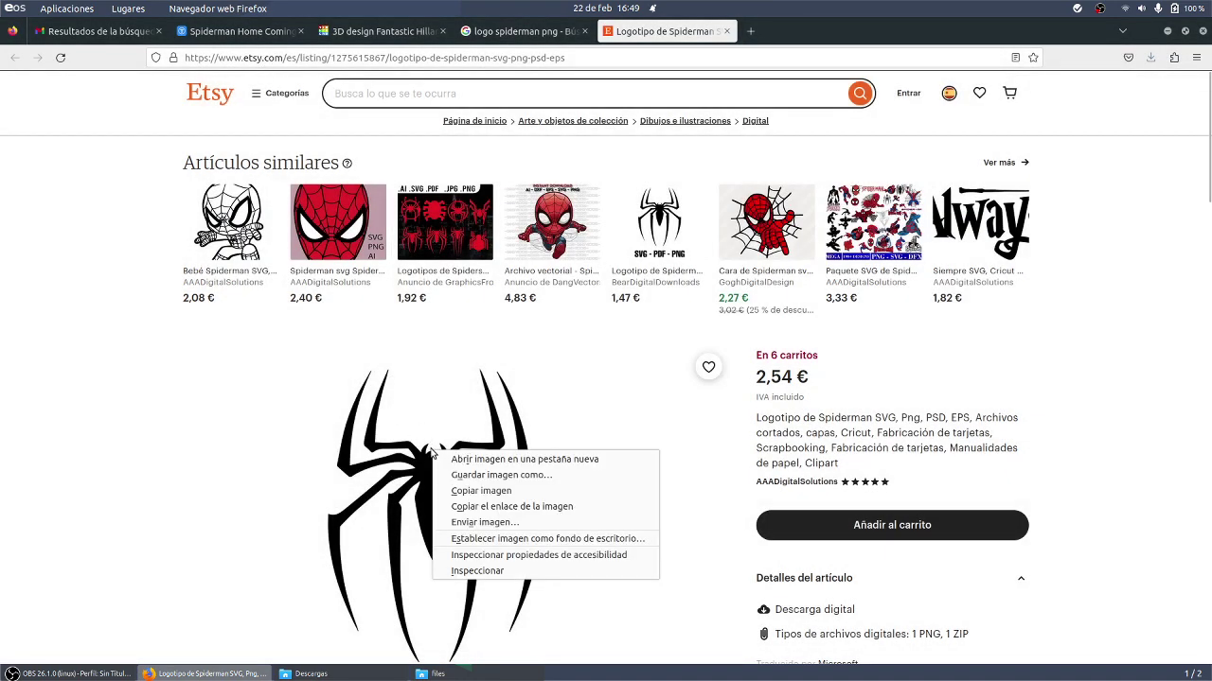
pyautogui.click(478, 477)
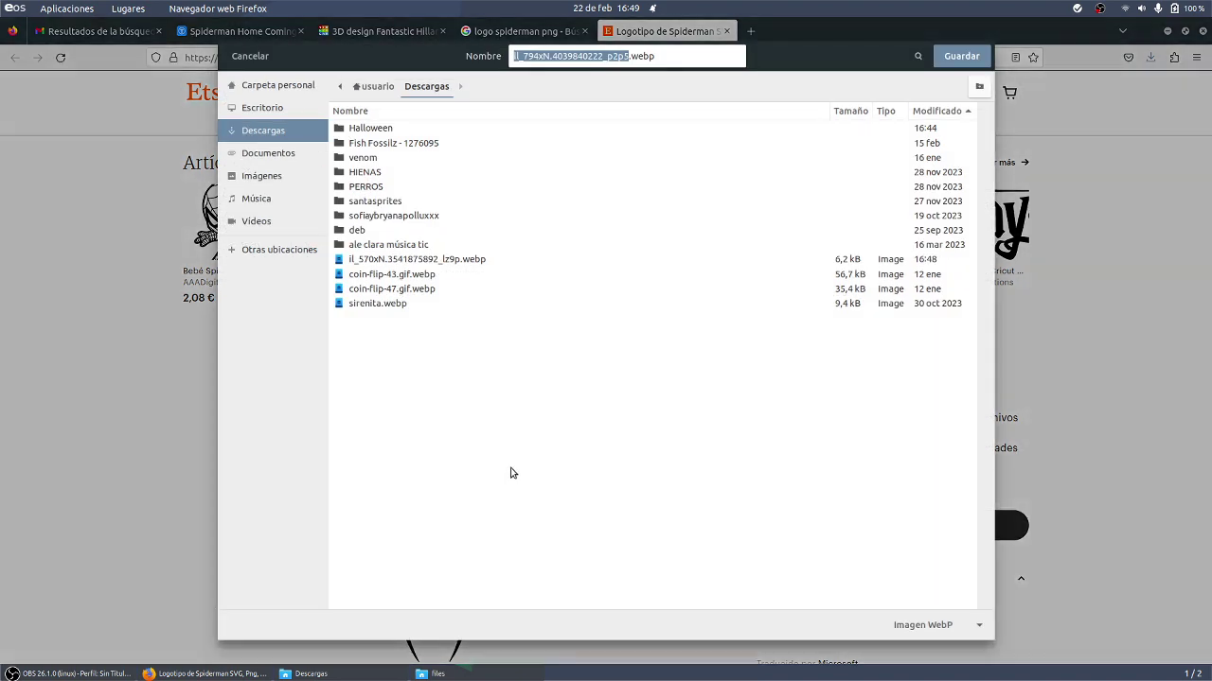
pyautogui.click(962, 56)
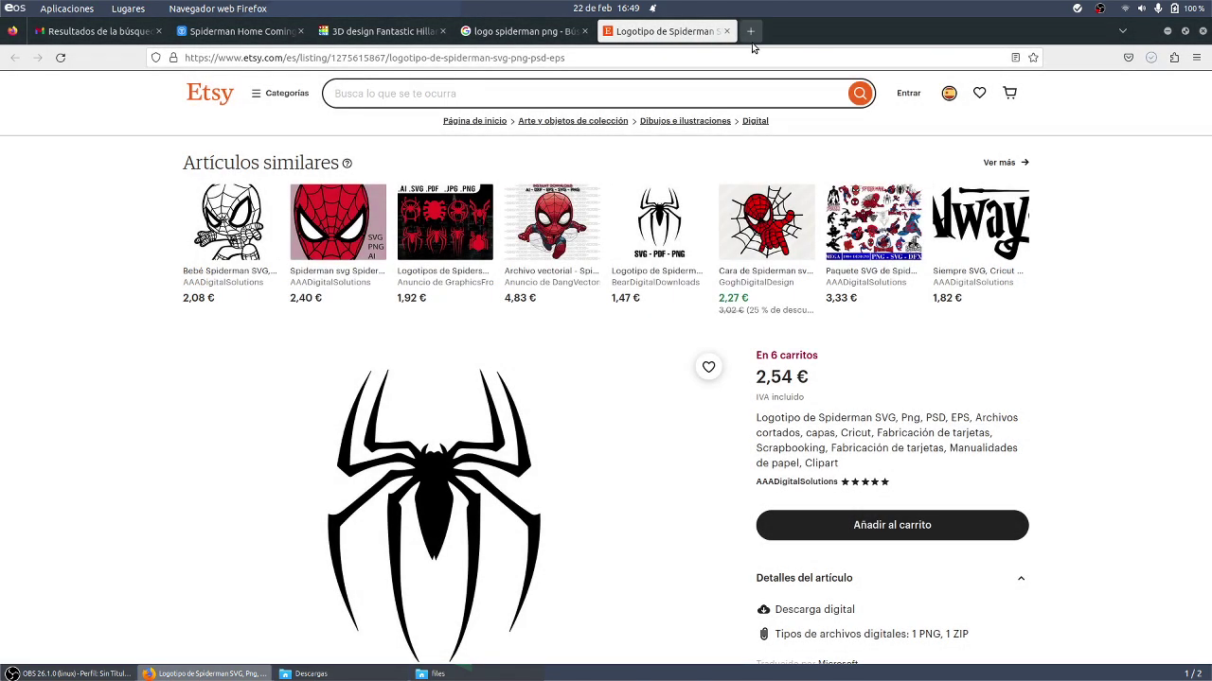
# Search the web for "webp to png" in a new browser tab and open CloudConvert's WEBP to PNG Converter.
pyautogui.click(749, 31)
pyautogui.write('webp to png')
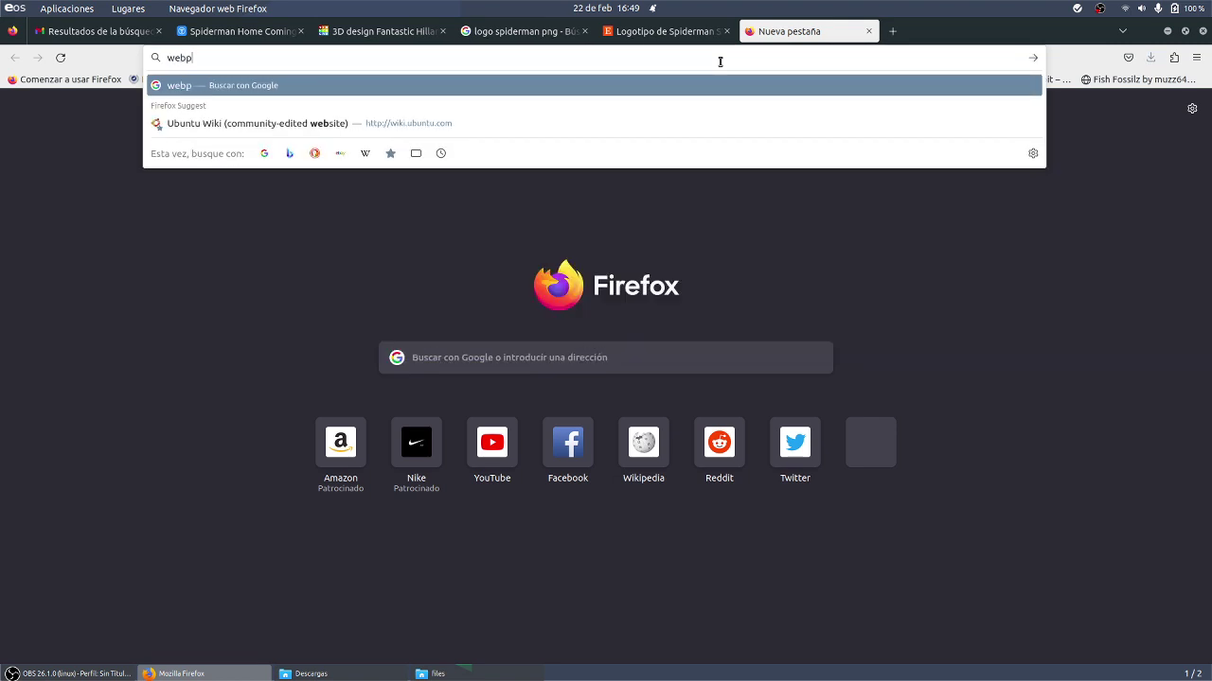
pyautogui.press('Return')
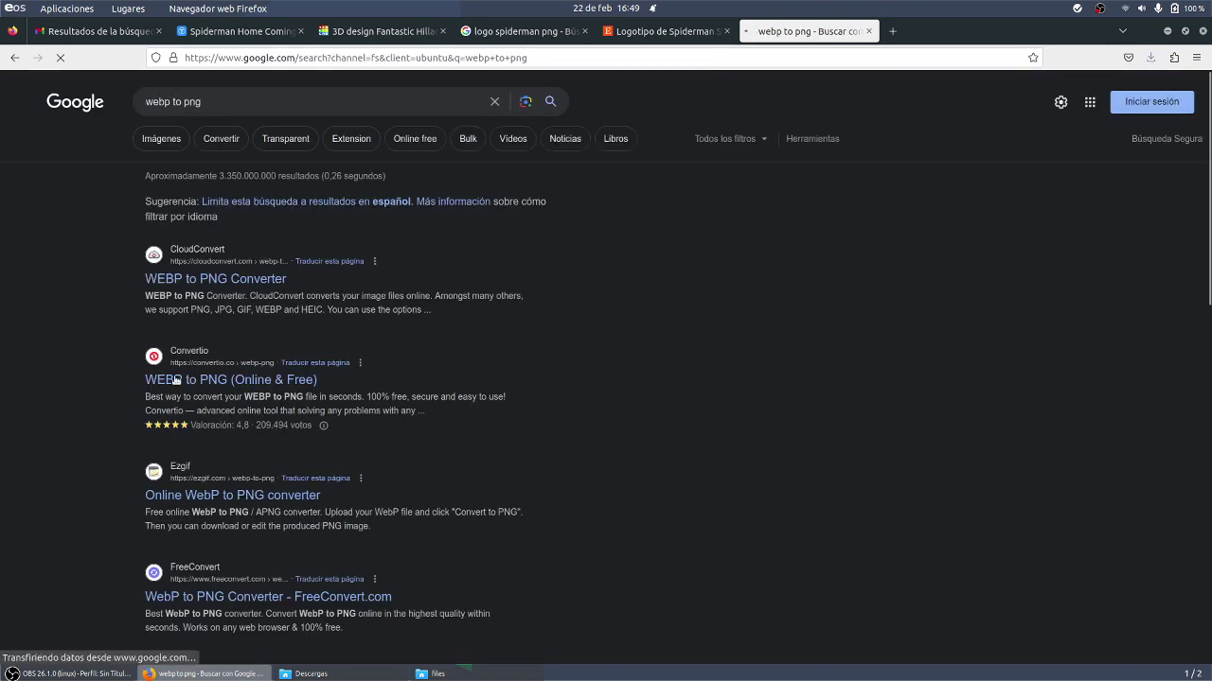
pyautogui.click(258, 281)
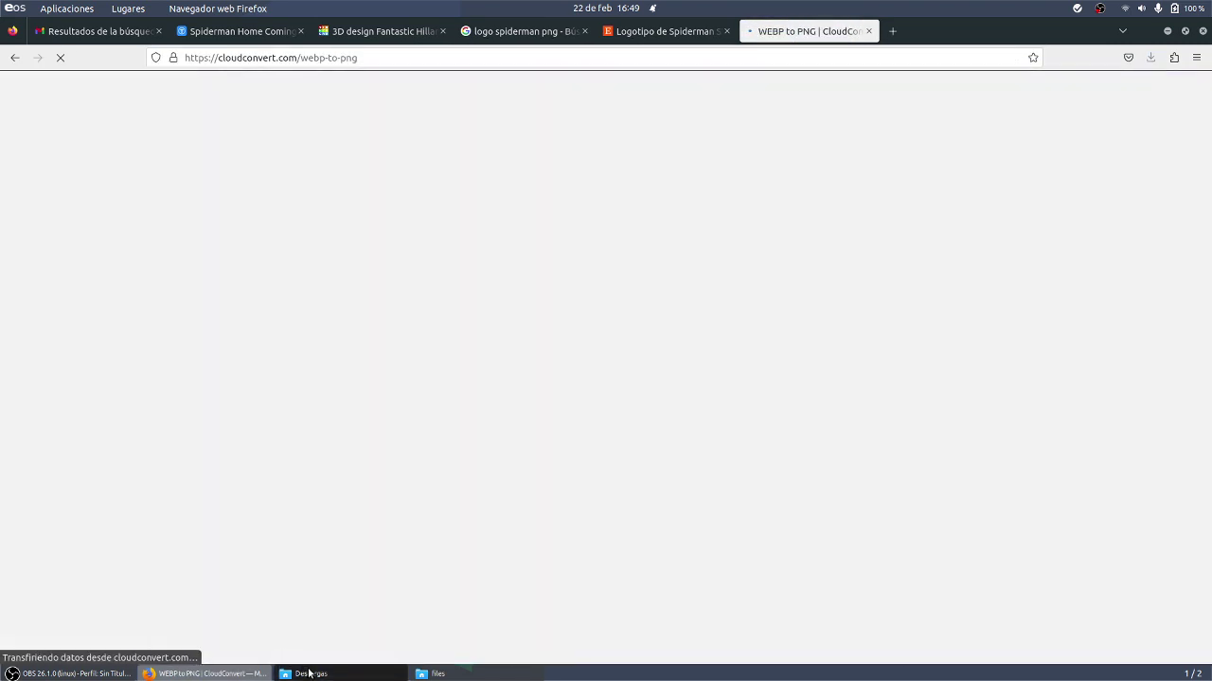
# Load il_794xN.4039840222_p2p5.webp from the Descargas folder into the WEBP to PNG converter.
pyautogui.click(310, 674)
pyautogui.click(857, 381)
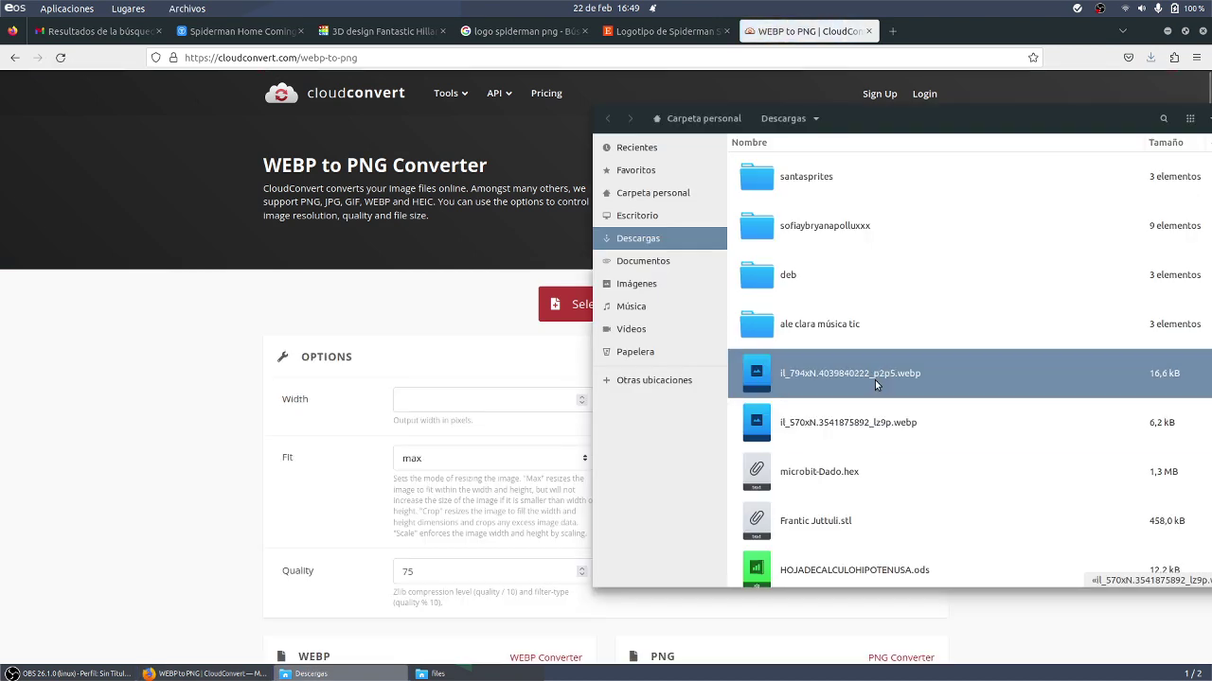
pyautogui.click(577, 313)
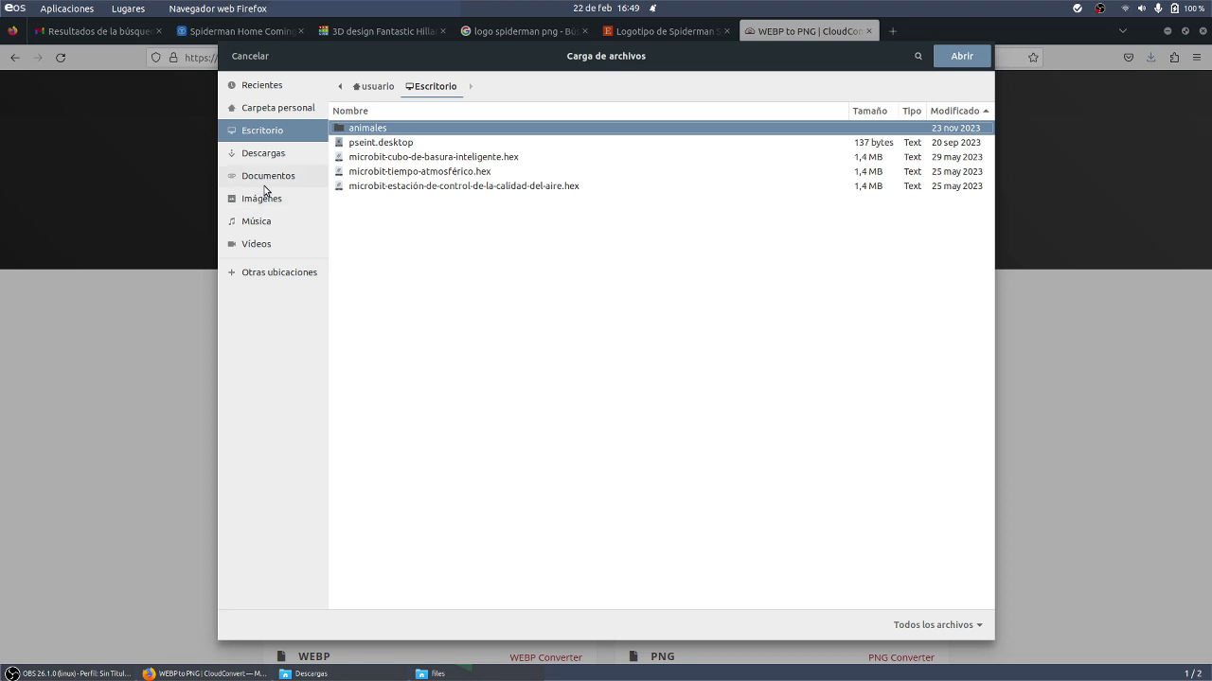
pyautogui.click(279, 159)
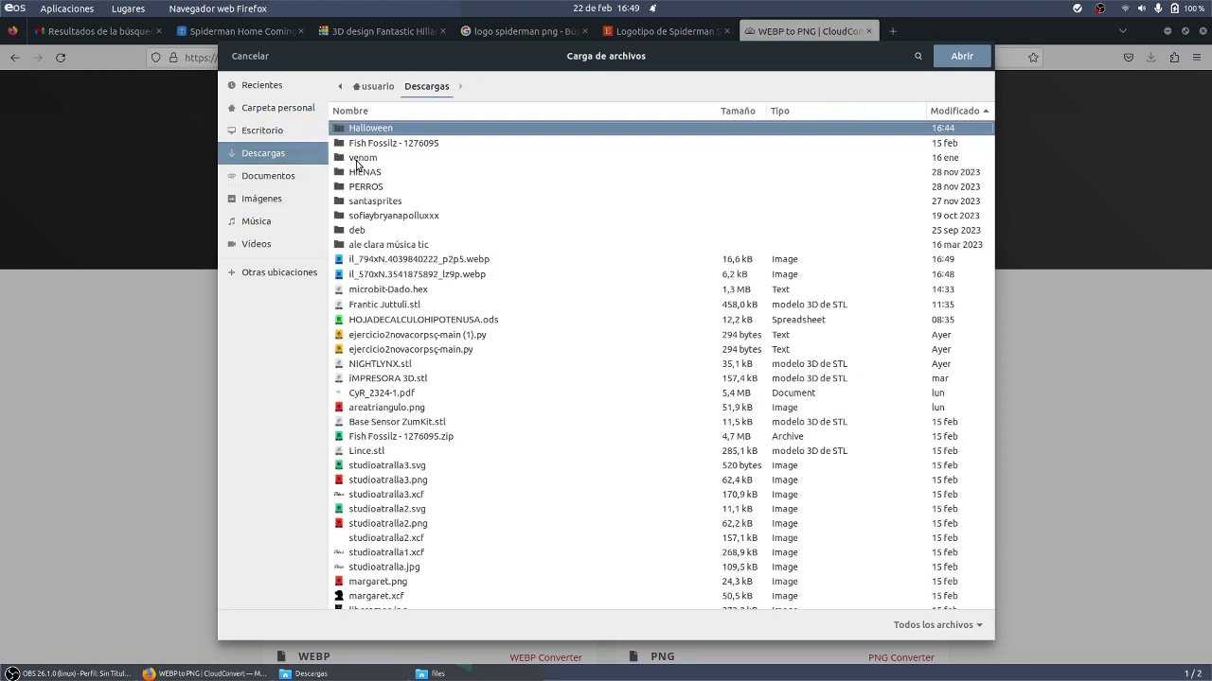
pyautogui.doubleClick(433, 261)
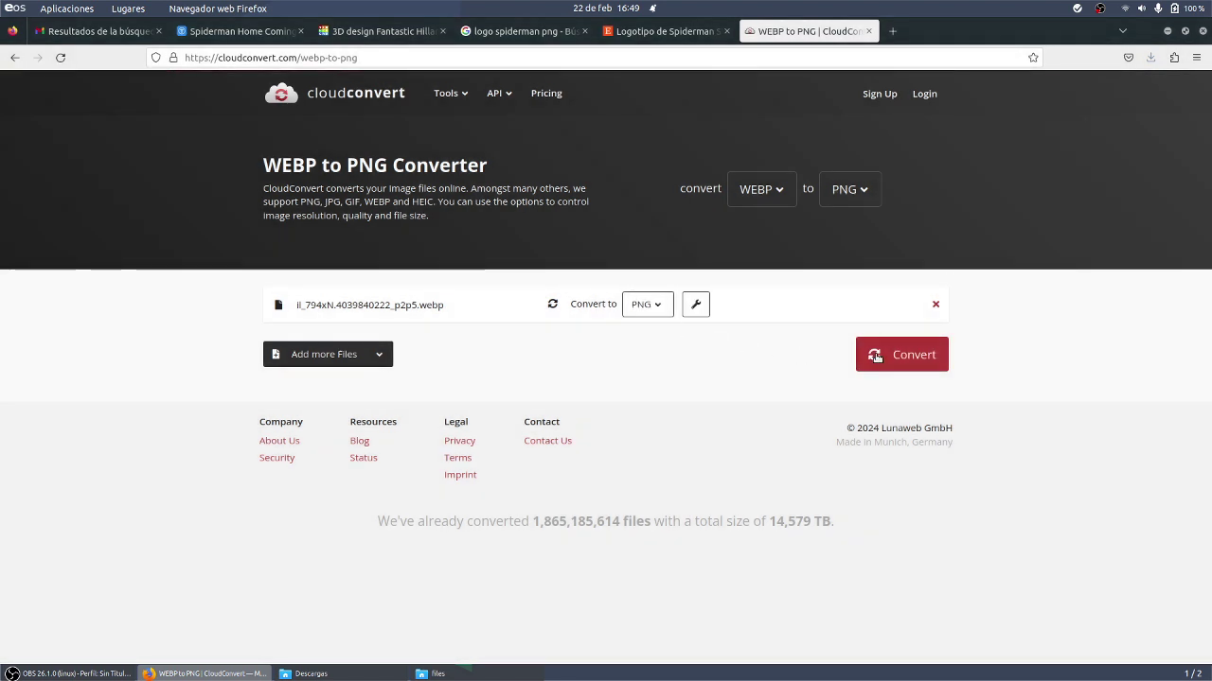
# Convert il_794xN.4039840222_p2p5.webp to PNG and save the result in the Descargas folder.
pyautogui.click(904, 354)
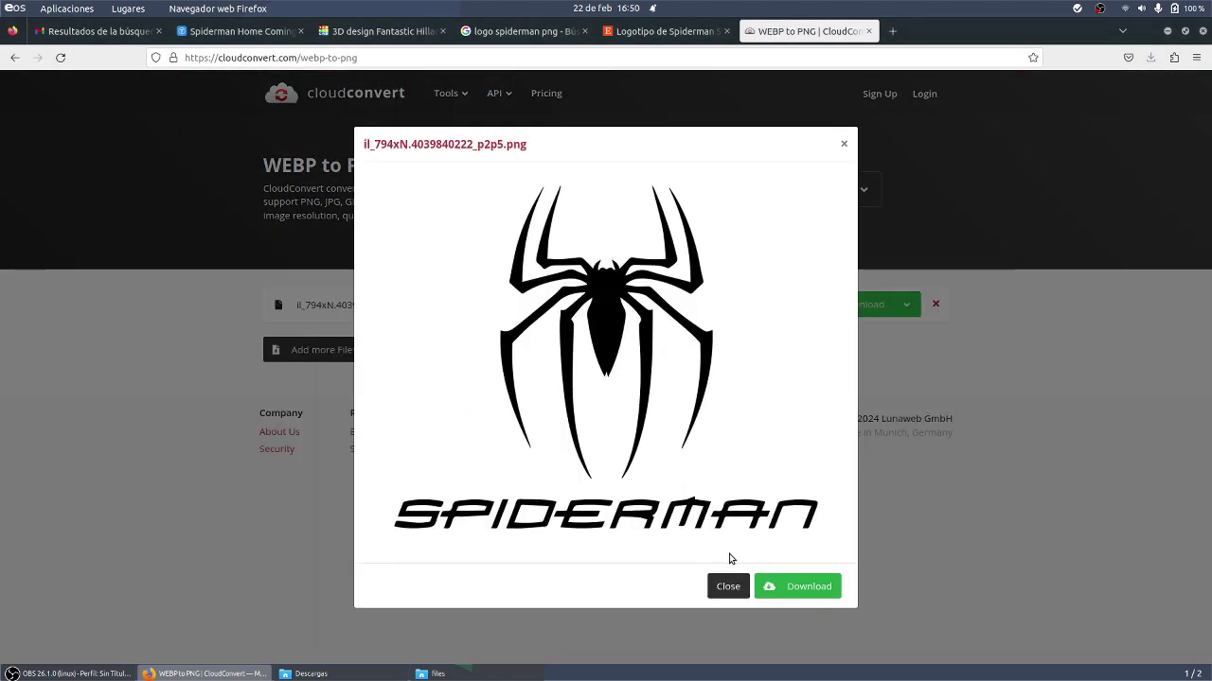
pyautogui.click(777, 587)
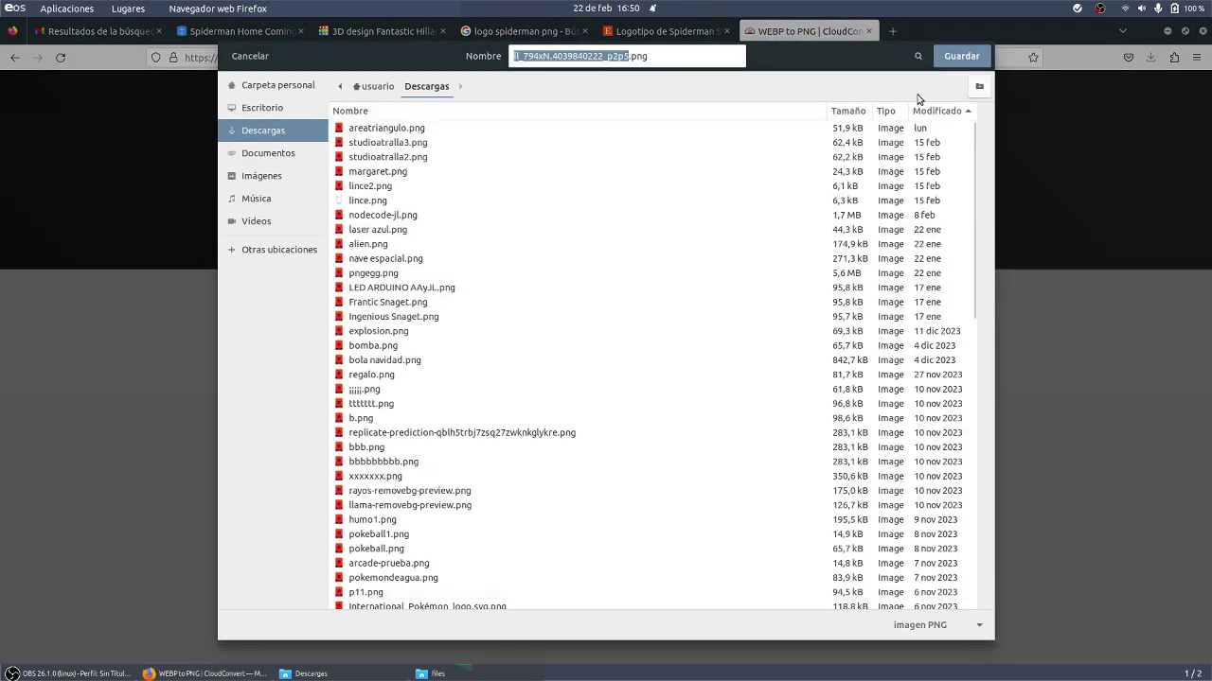
pyautogui.click(961, 56)
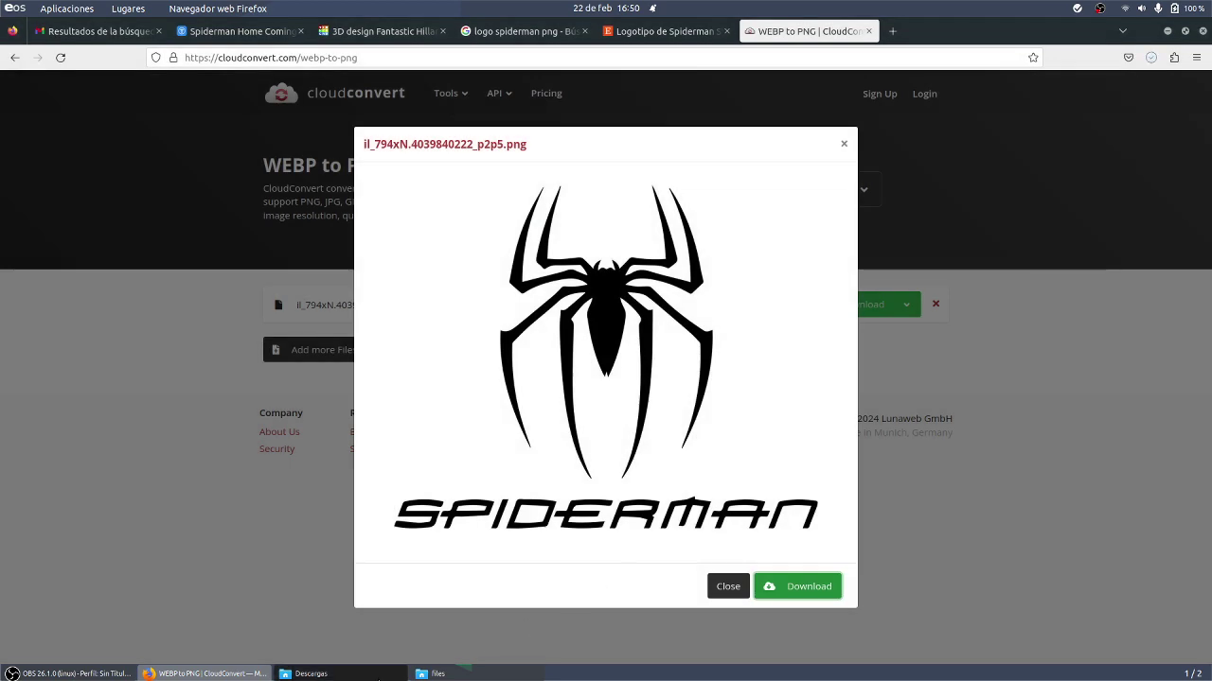
# Switch to the Tinkercad design and try to import il_794xN.4039840222_p2p5.png from Descargas, closing the import dialog at the end.
pyautogui.click(177, 674)
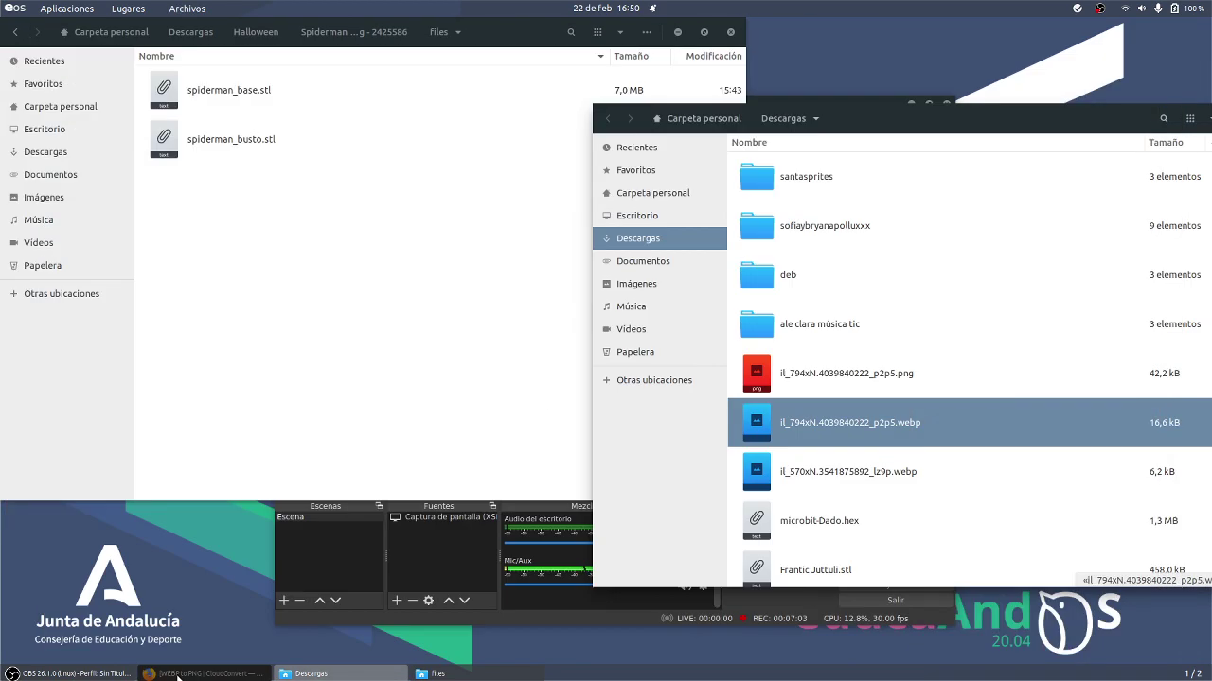
pyautogui.click(177, 674)
pyautogui.click(383, 31)
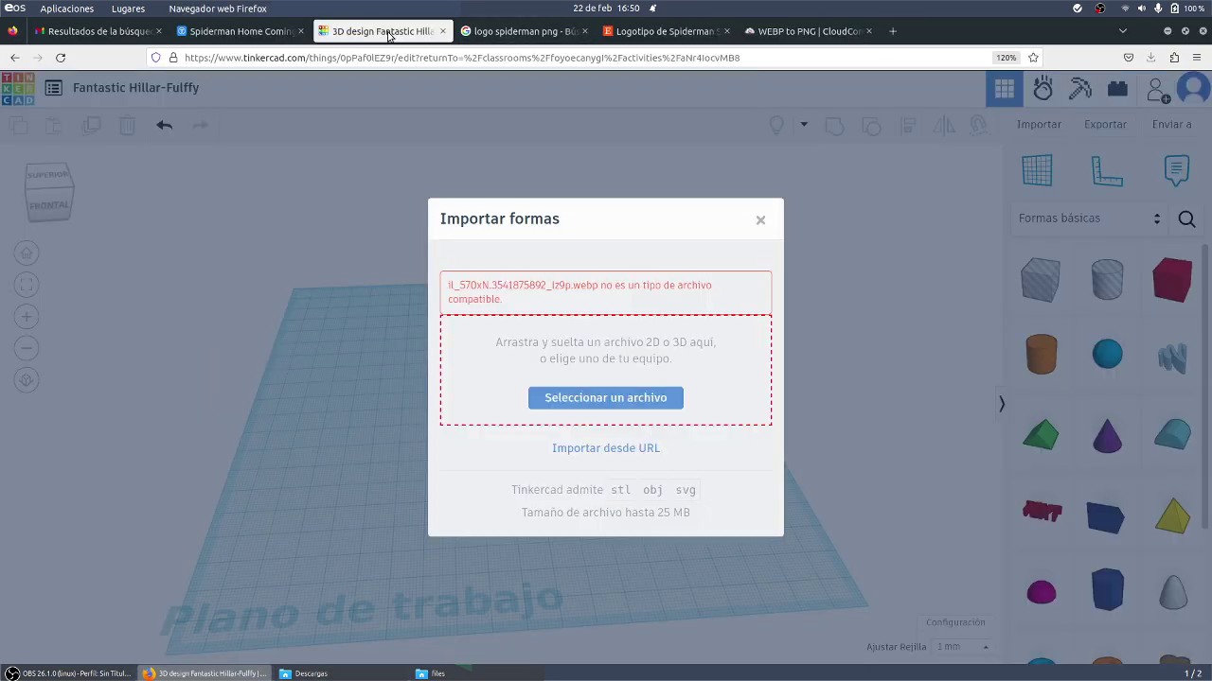
pyautogui.click(308, 674)
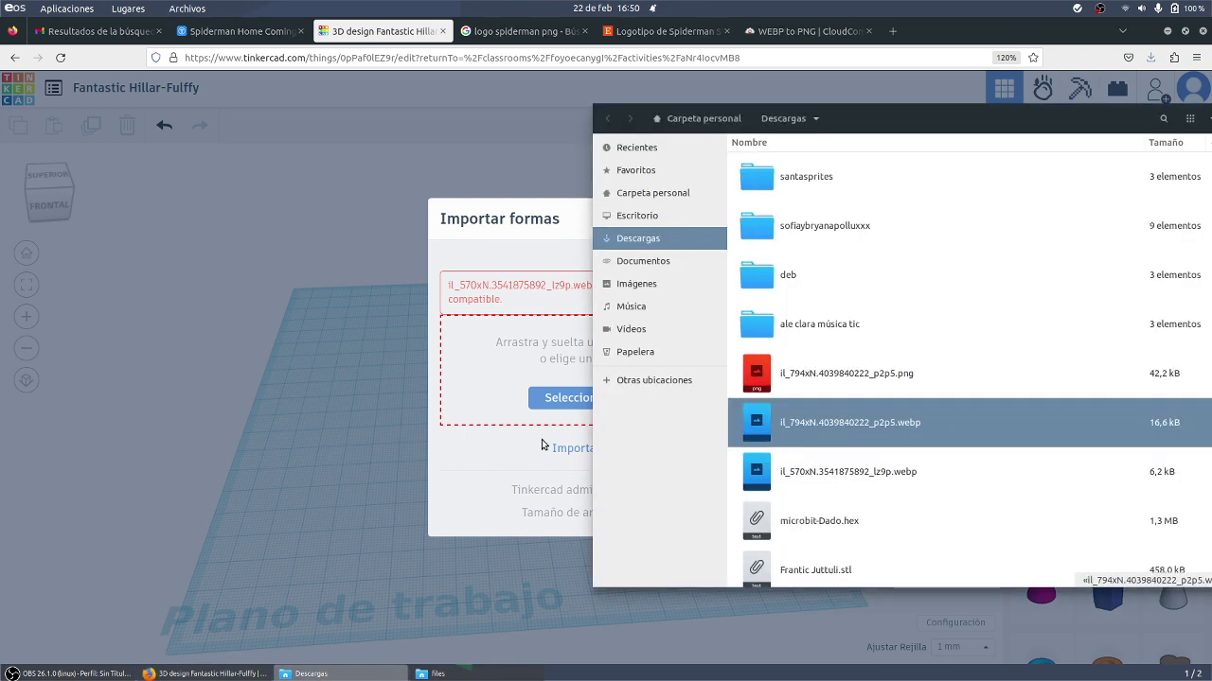
pyautogui.moveTo(848, 383); pyautogui.dragTo(500, 356)
pyautogui.click(489, 469)
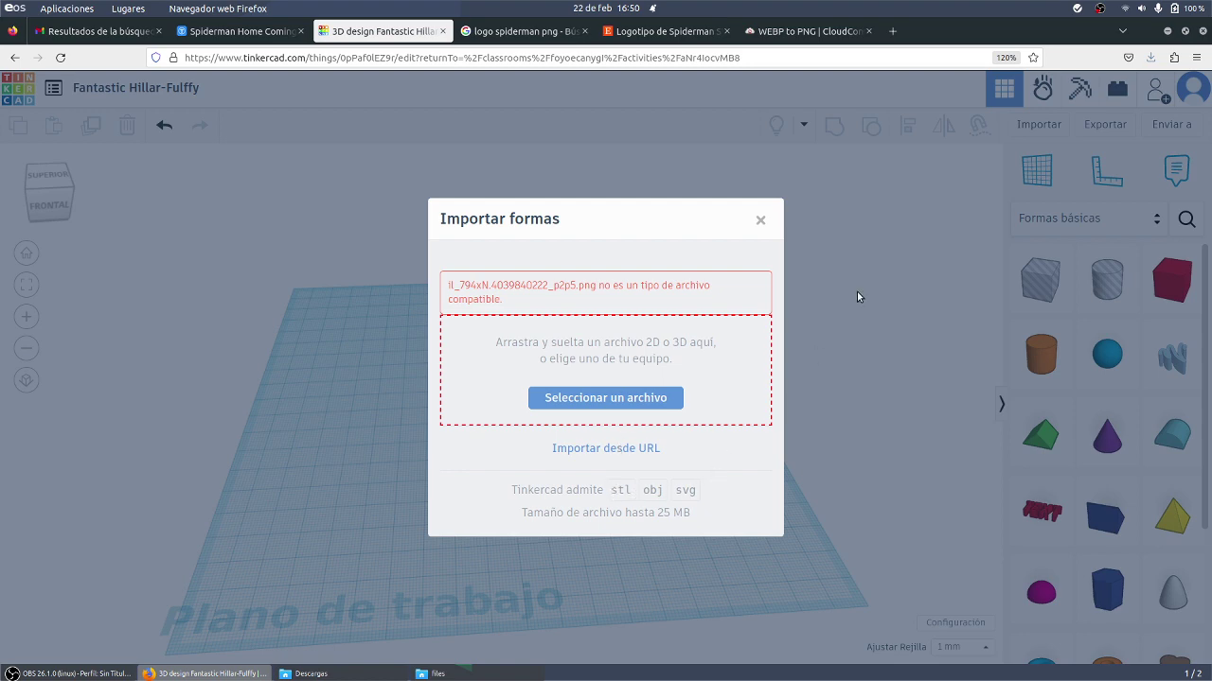
pyautogui.click(759, 222)
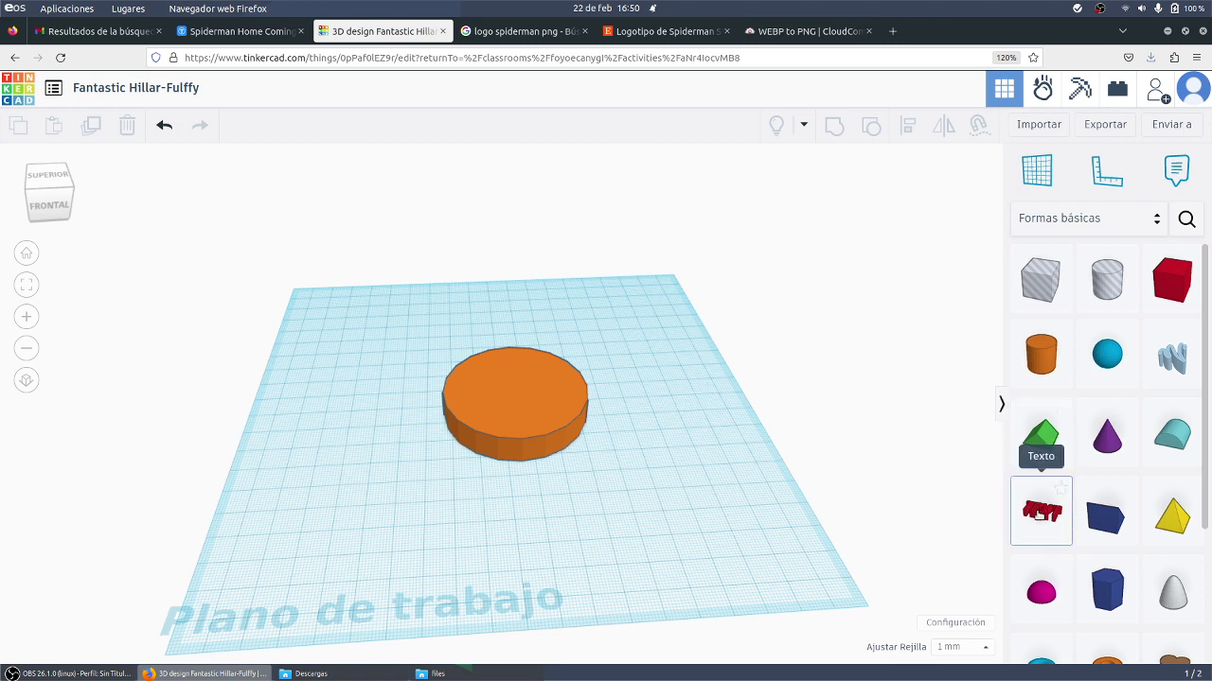
# Add a text shape to the workplane beside the orange disc and set its font to Sans.
pyautogui.moveTo(1038, 512); pyautogui.dragTo(691, 382)
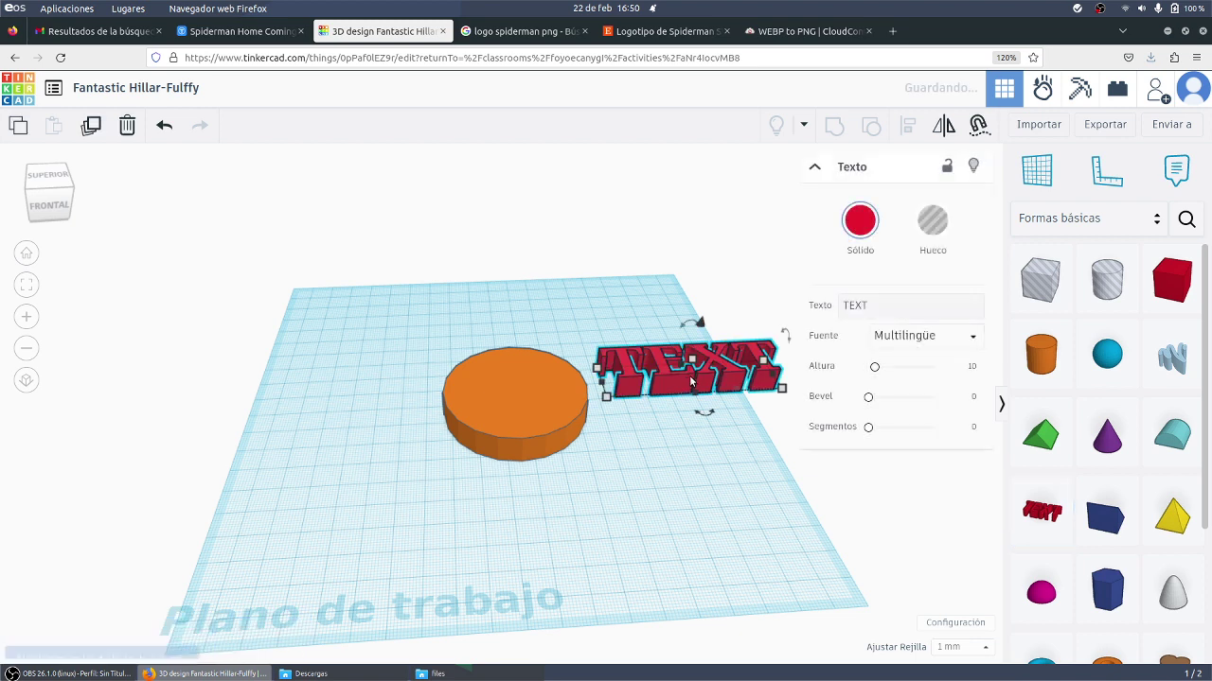
pyautogui.click(891, 338)
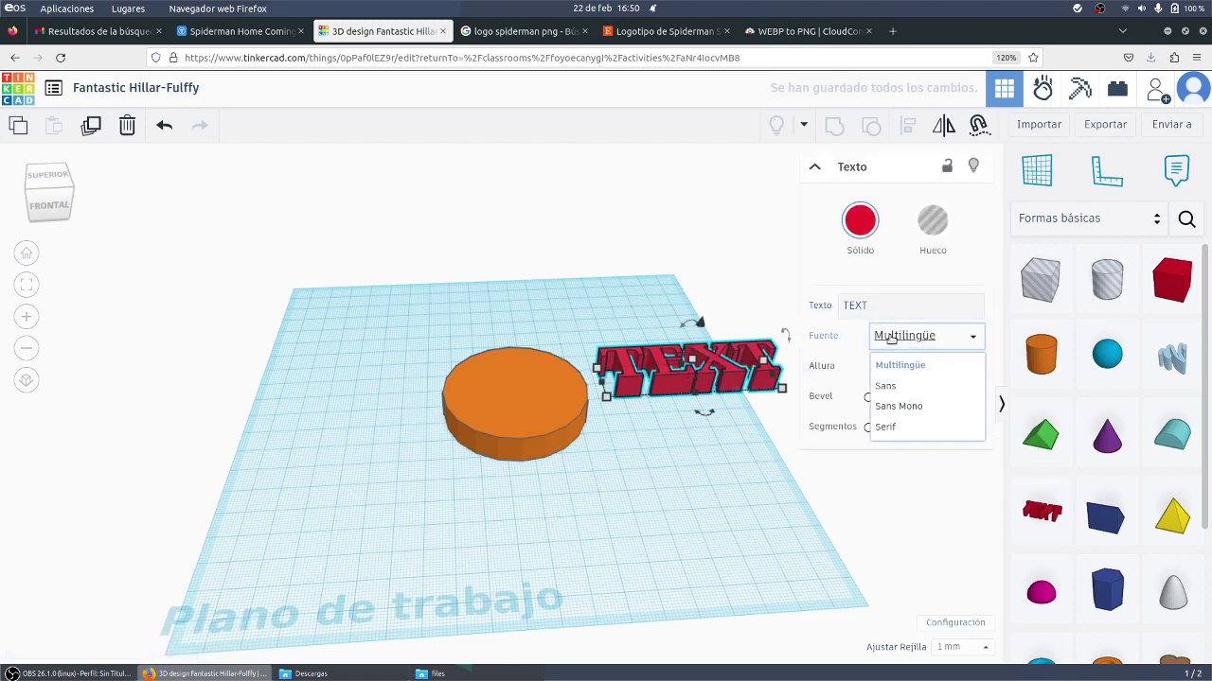
pyautogui.click(889, 386)
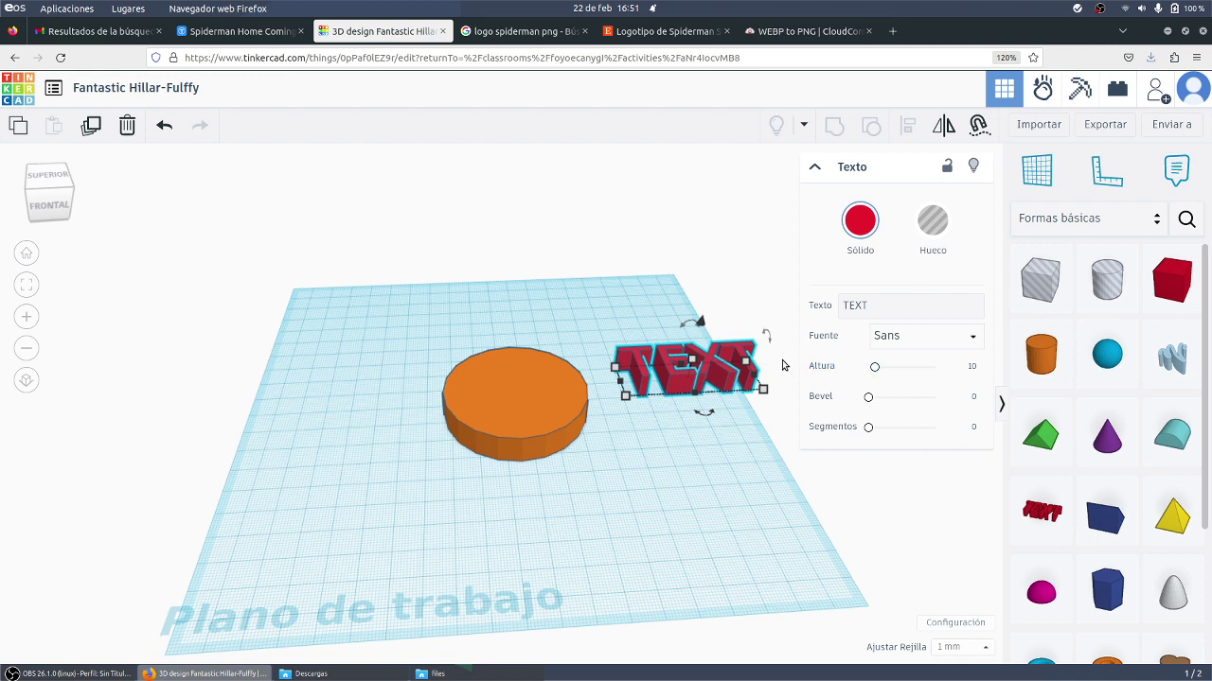
# Try to change the text shape's wording to NIGHTLYNX, and undo the change.
pyautogui.click(865, 305)
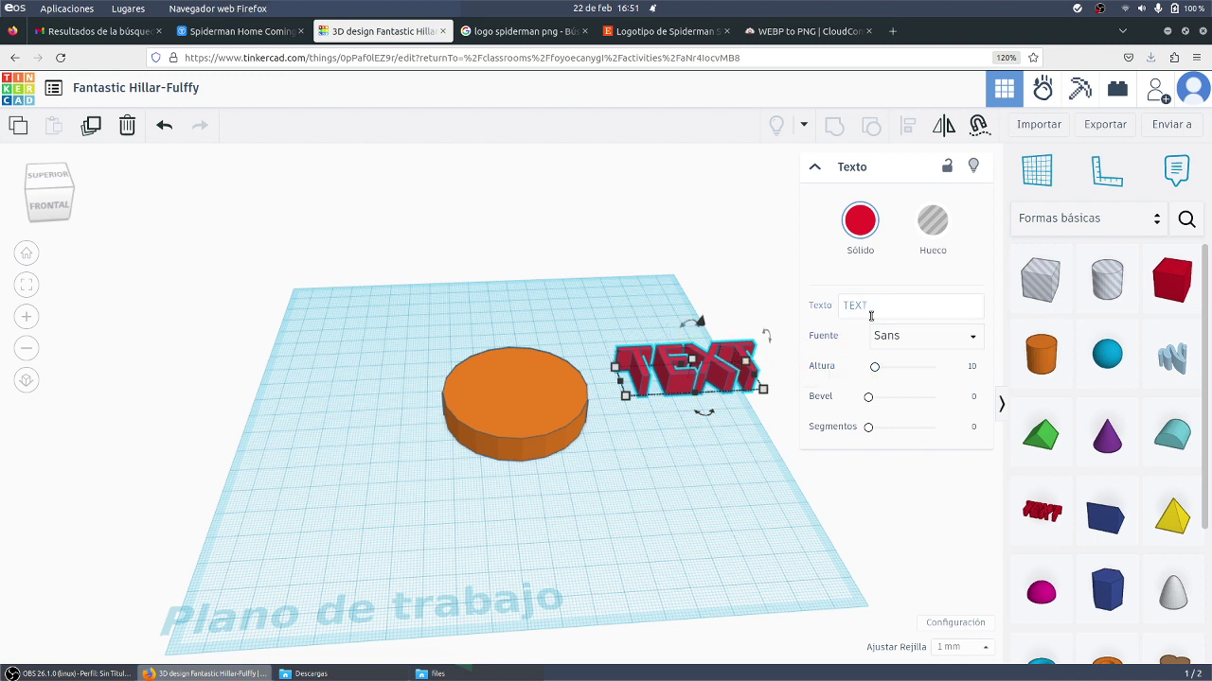
pyautogui.click(787, 309)
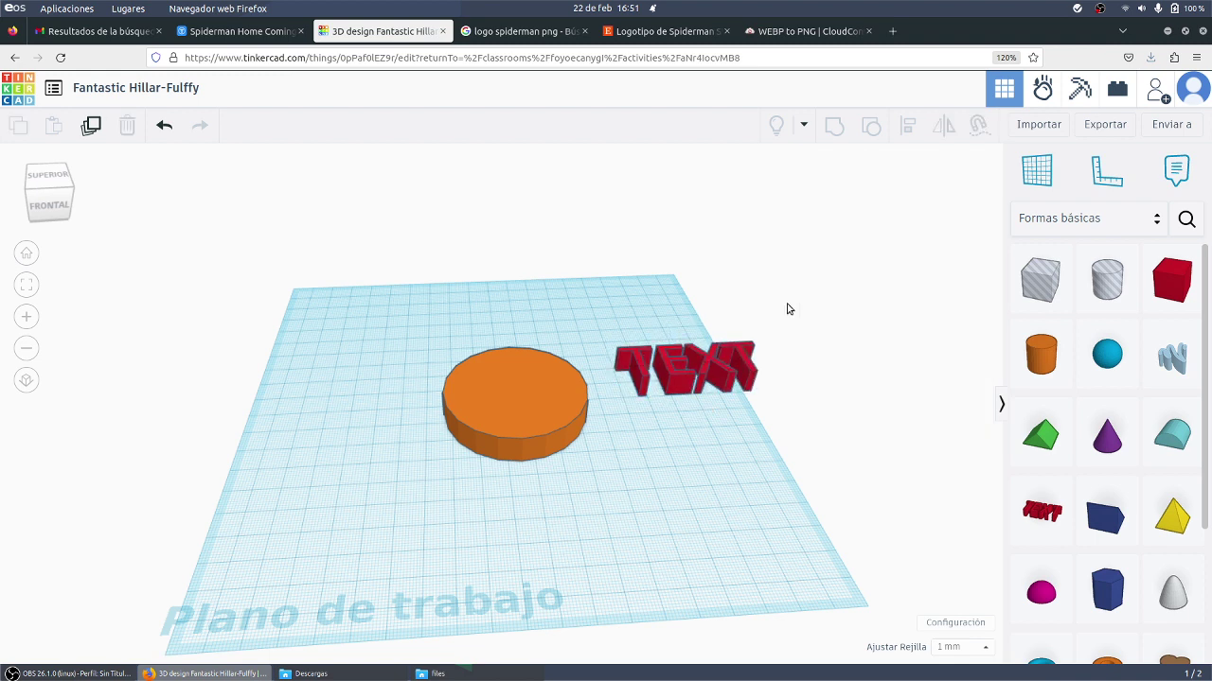
pyautogui.click(697, 372)
pyautogui.moveTo(865, 305); pyautogui.dragTo(803, 306)
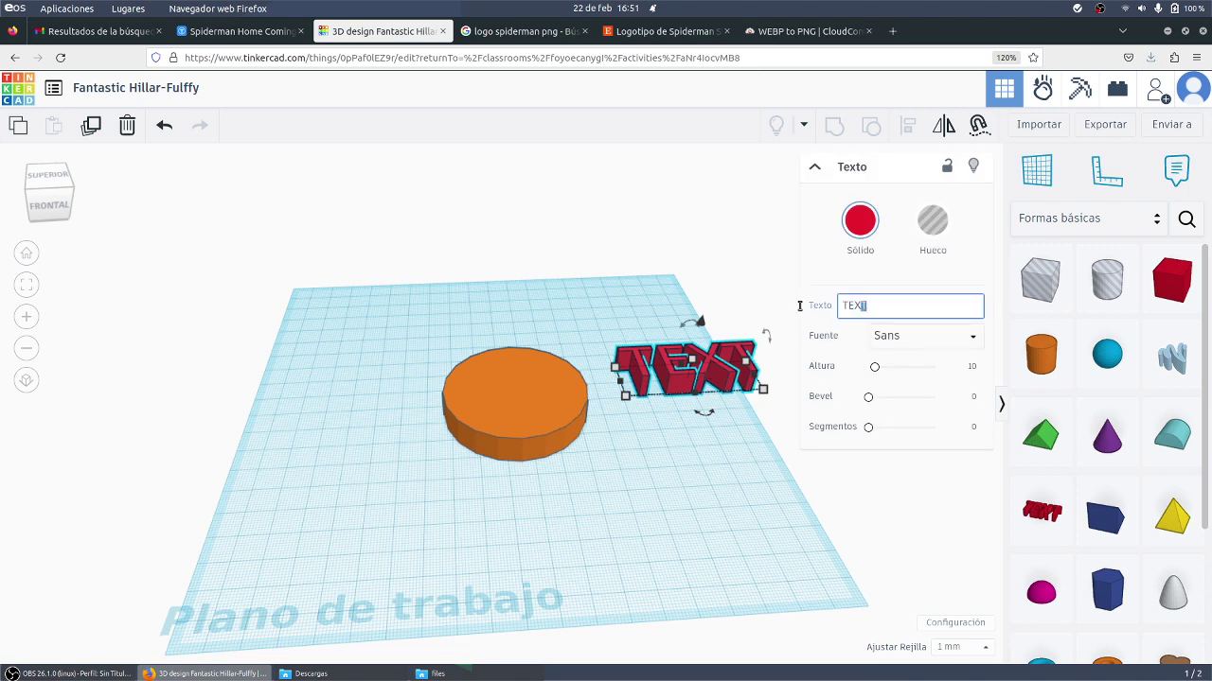
pyautogui.write('MWU')
pyautogui.press('BackSpace')
pyautogui.press('BackSpace')
pyautogui.press('BackSpace')
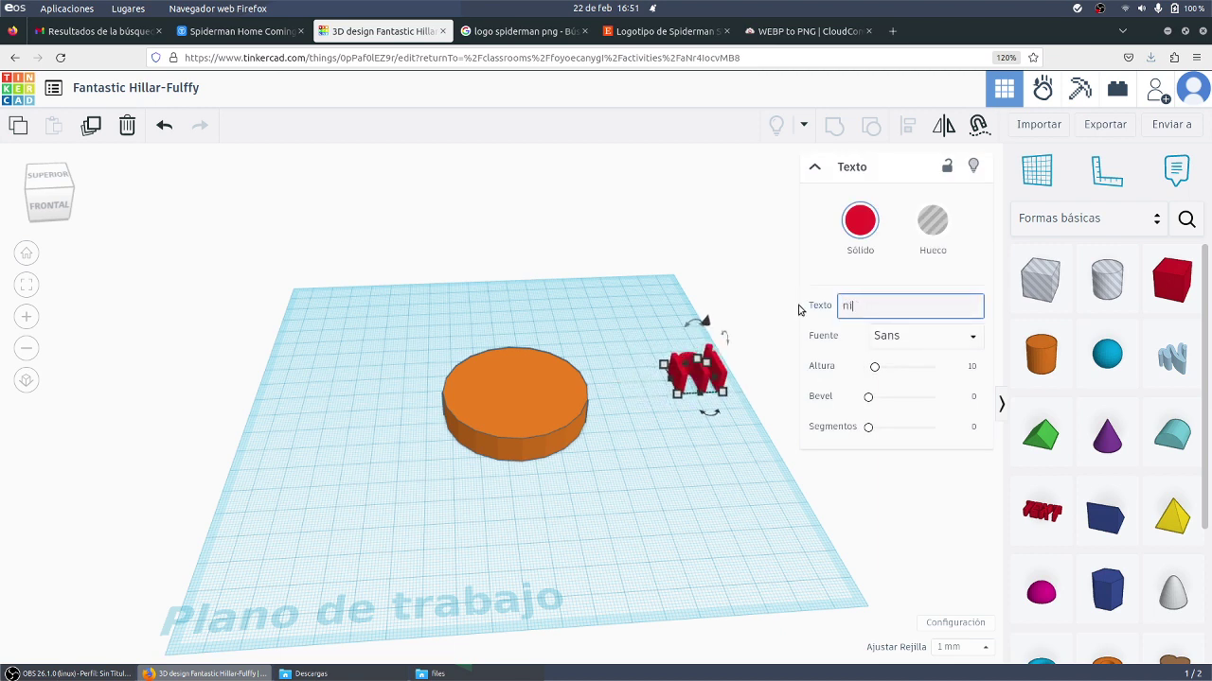
pyautogui.write('NIGHT')
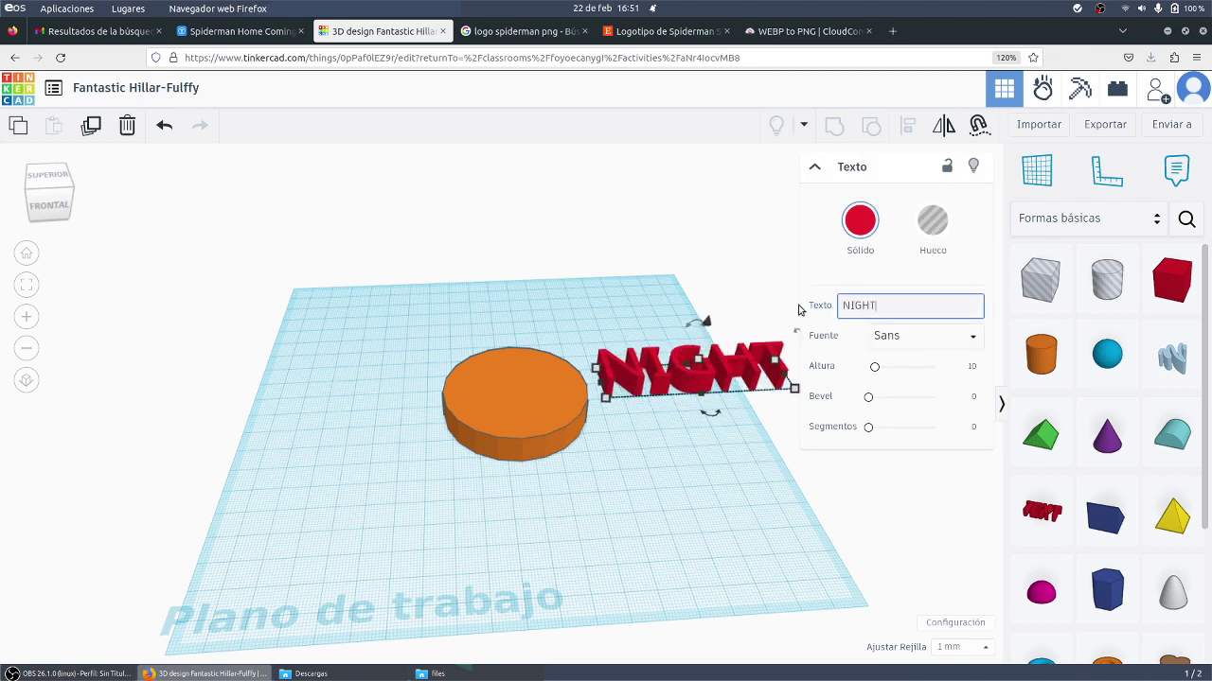
pyautogui.write('LYNX')
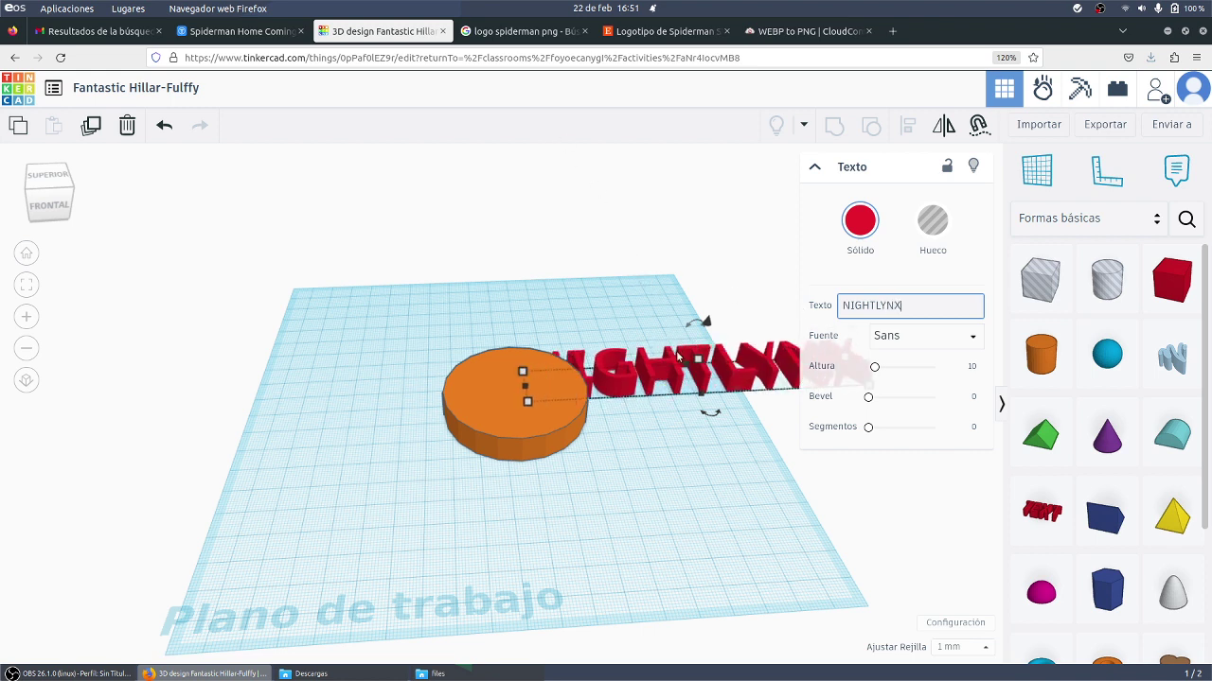
pyautogui.click(493, 375)
pyautogui.hotkey('ctrl', 'z')
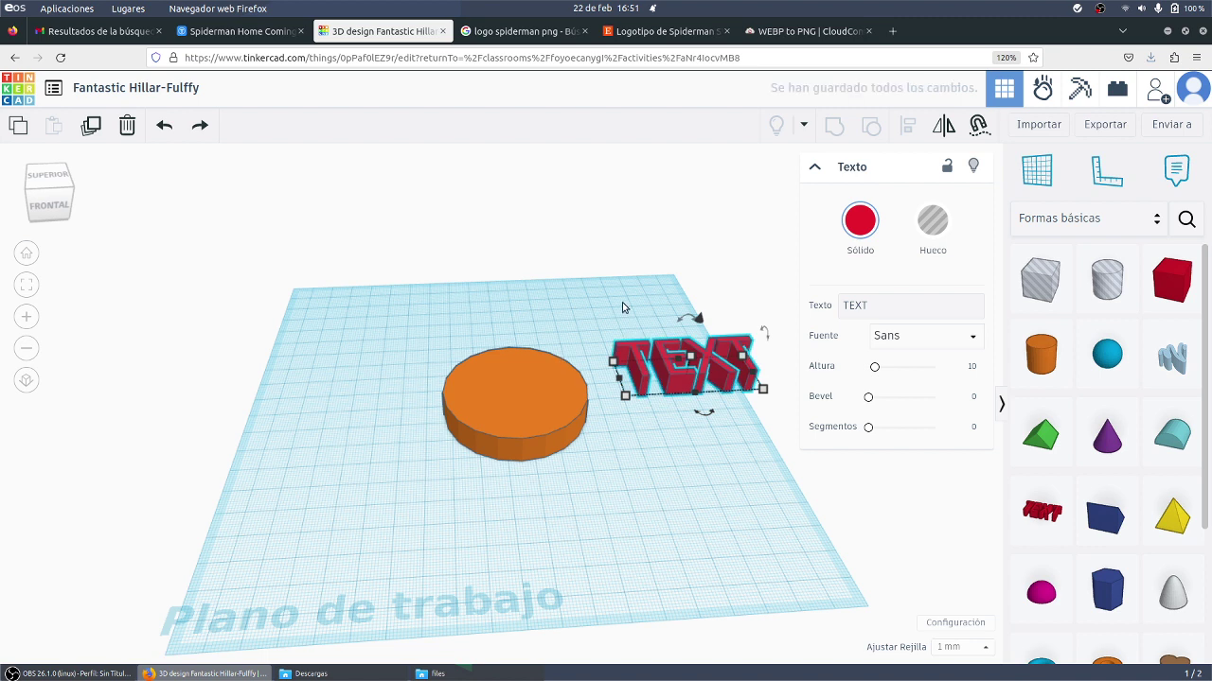
# Replace the text shape's wording with NIGHT and try to extend it to NIGHTLYNX.
pyautogui.doubleClick(914, 310)
pyautogui.write('N')
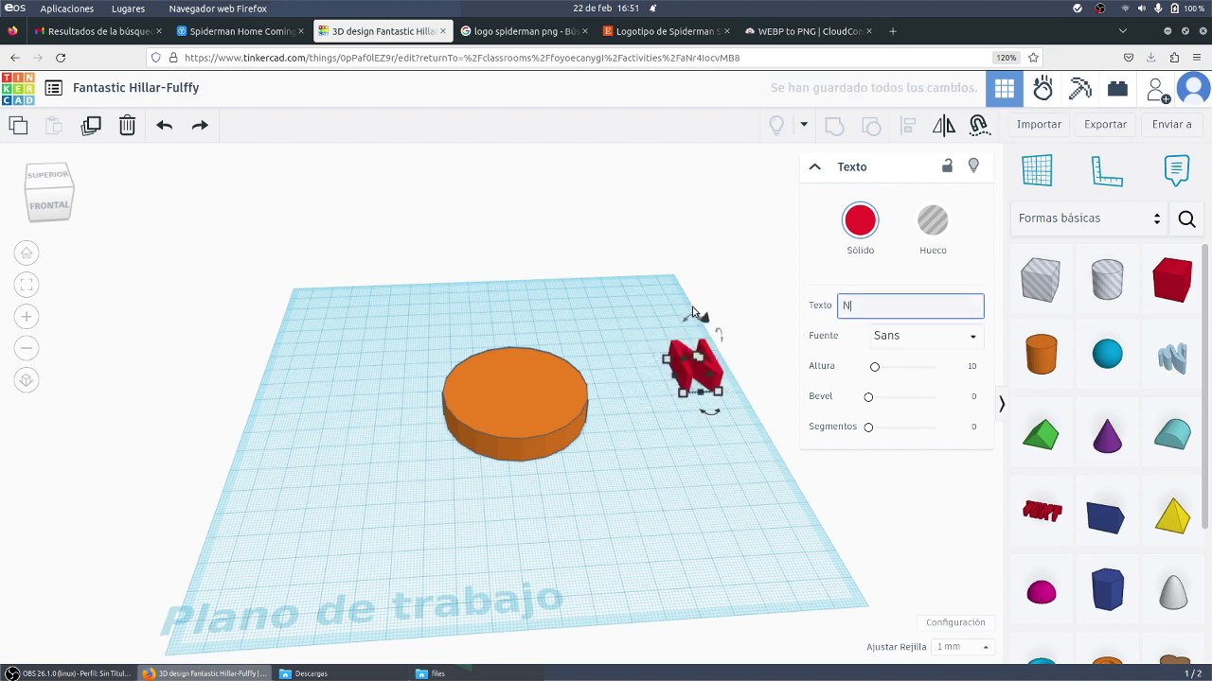
pyautogui.write('IGHT')
pyautogui.press('Return')
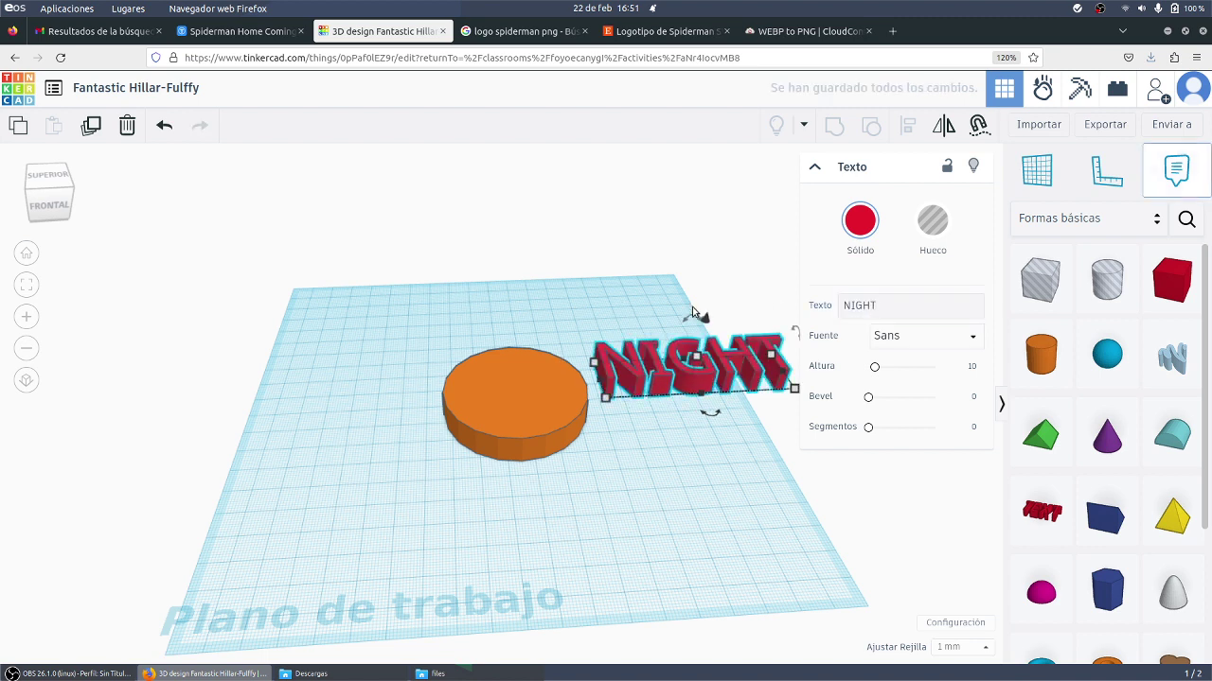
pyautogui.click(914, 315)
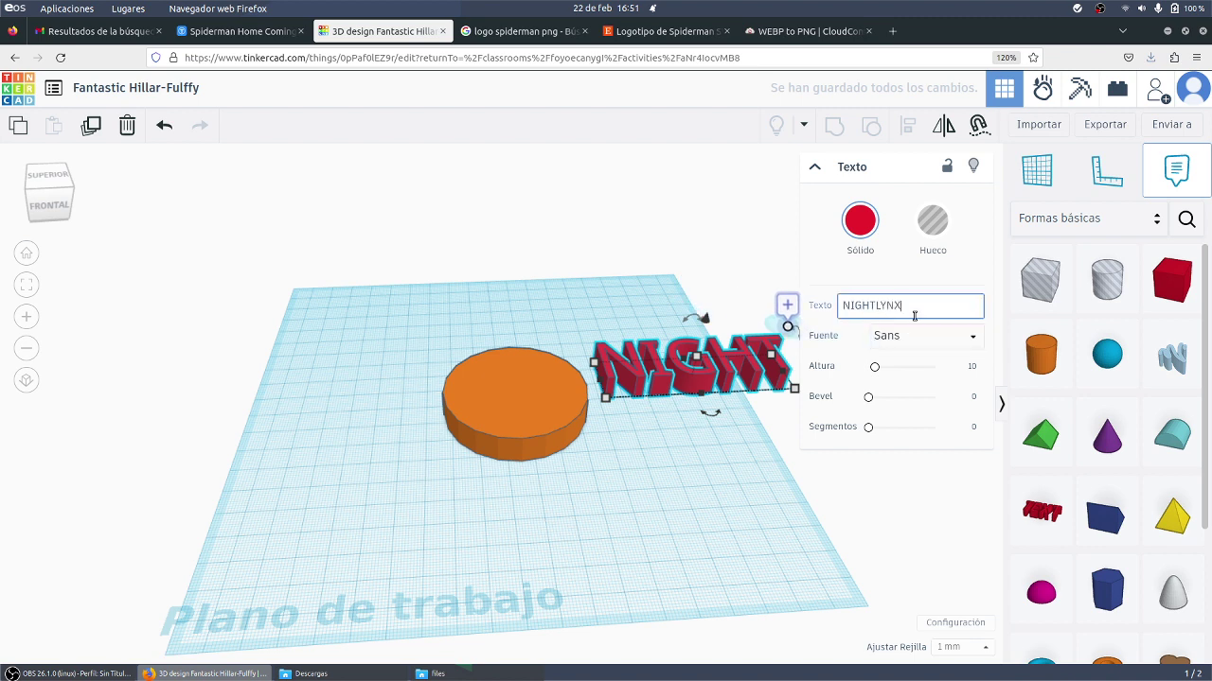
pyautogui.press('Return')
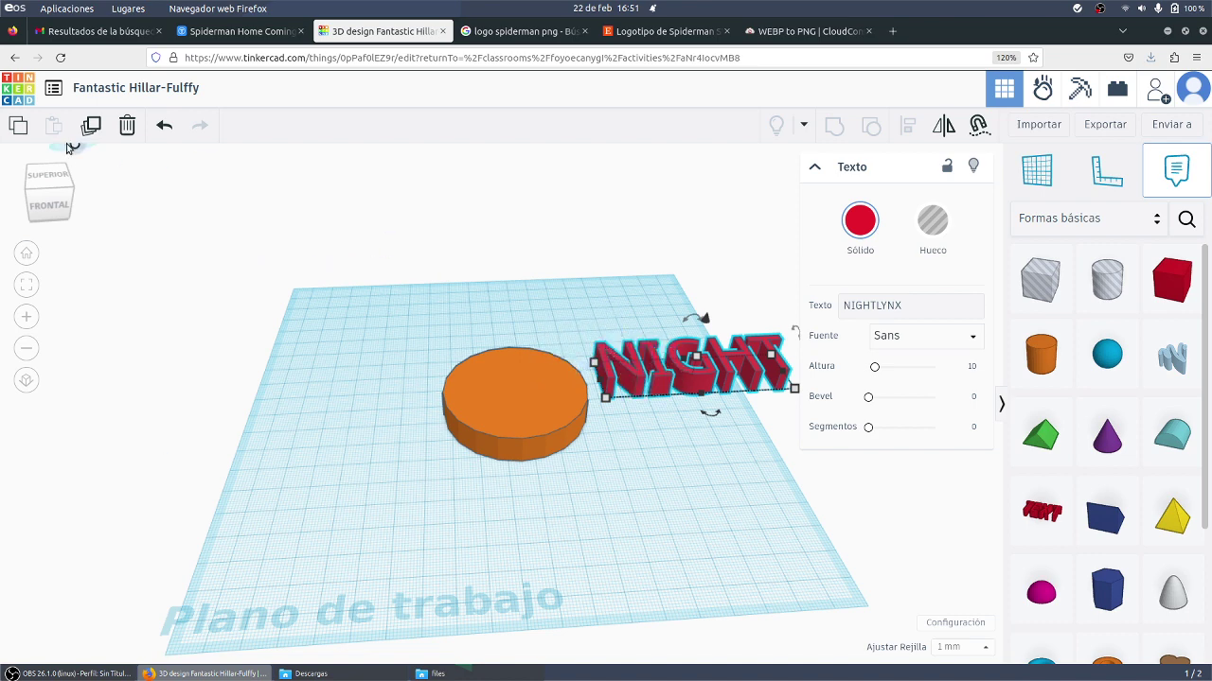
# Move the text shape about 102 mm left and 22 mm back, behind the disc, and extend its wording to NIGHTLYNX.
pyautogui.click(42, 188)
pyautogui.moveTo(42, 197); pyautogui.dragTo(66, 189)
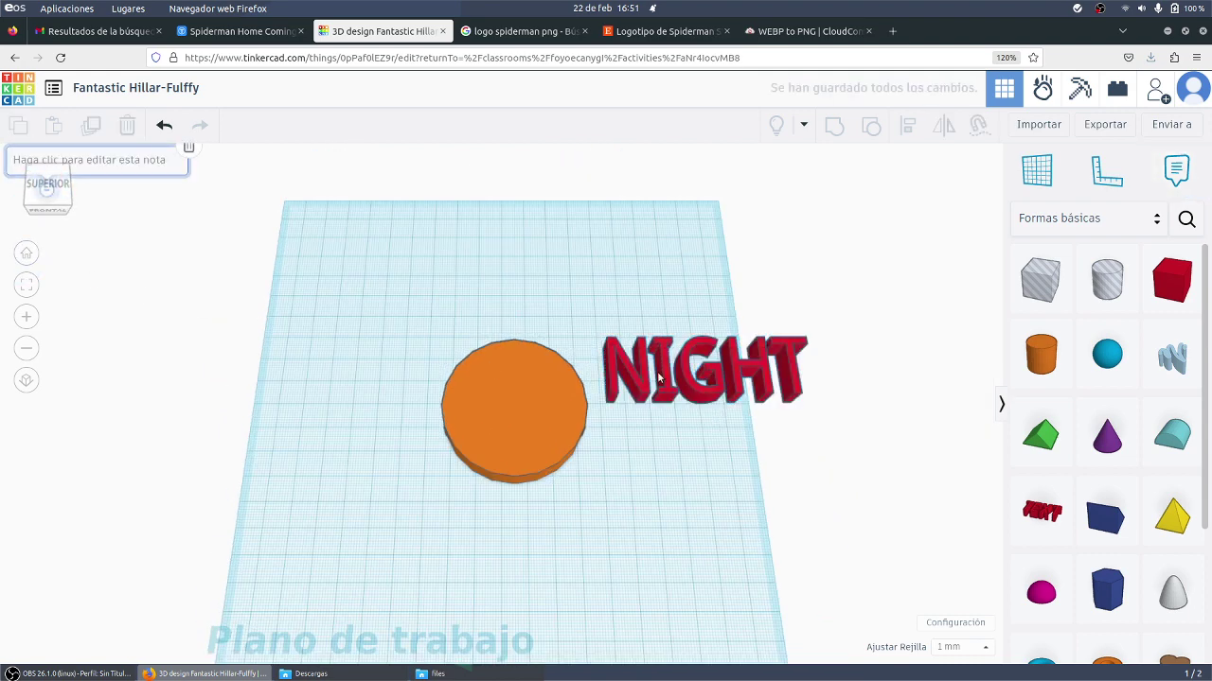
pyautogui.click(643, 386)
pyautogui.moveTo(642, 386); pyautogui.dragTo(396, 337)
pyautogui.click(888, 308)
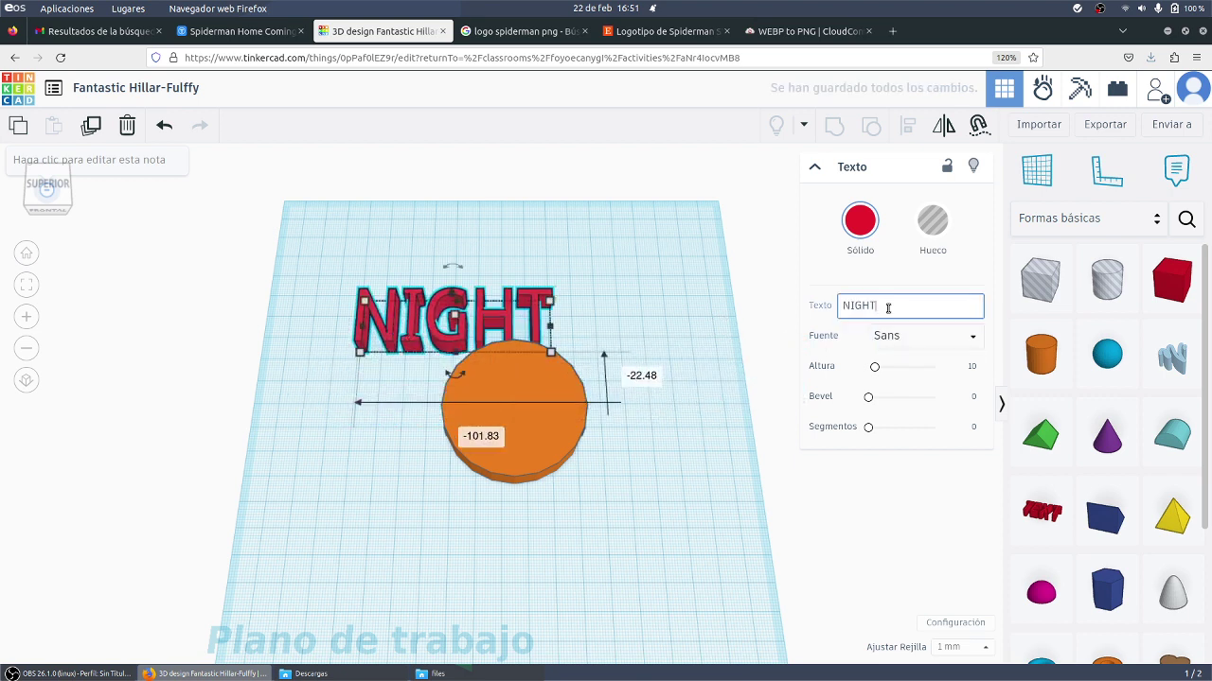
pyautogui.write('LYNX')
pyautogui.press('Return')
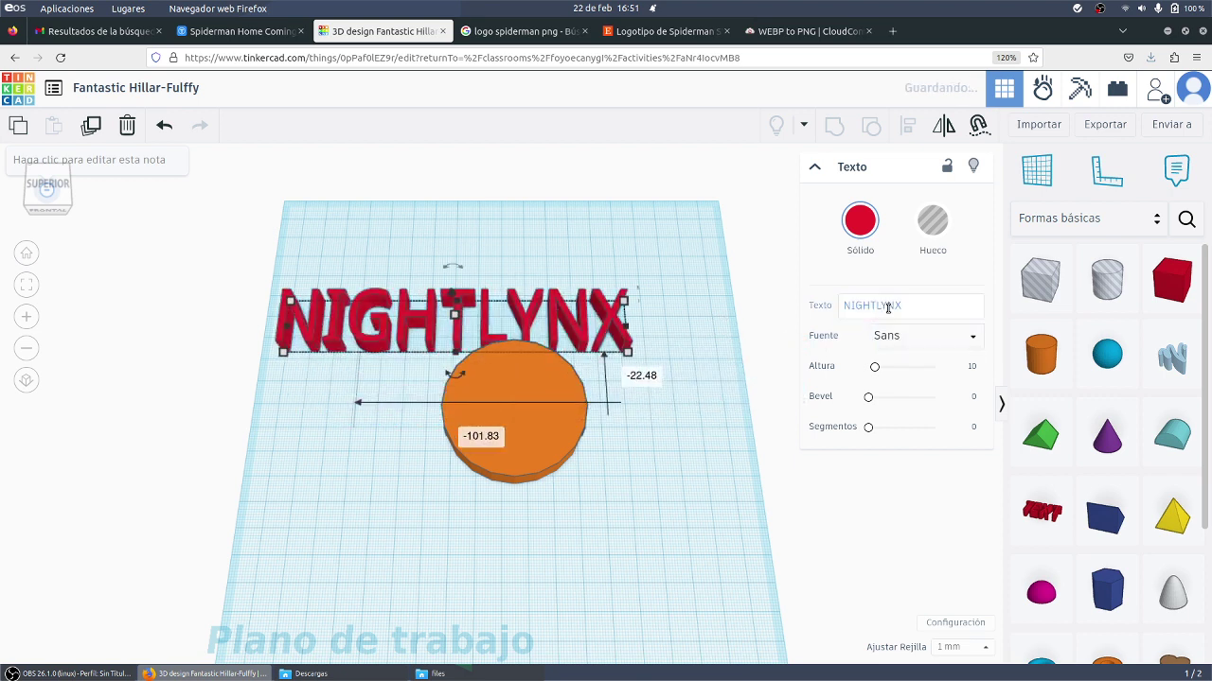
# Scale the NIGHTLYNX text down to roughly the disc's width and place it over the disc.
pyautogui.click(509, 297)
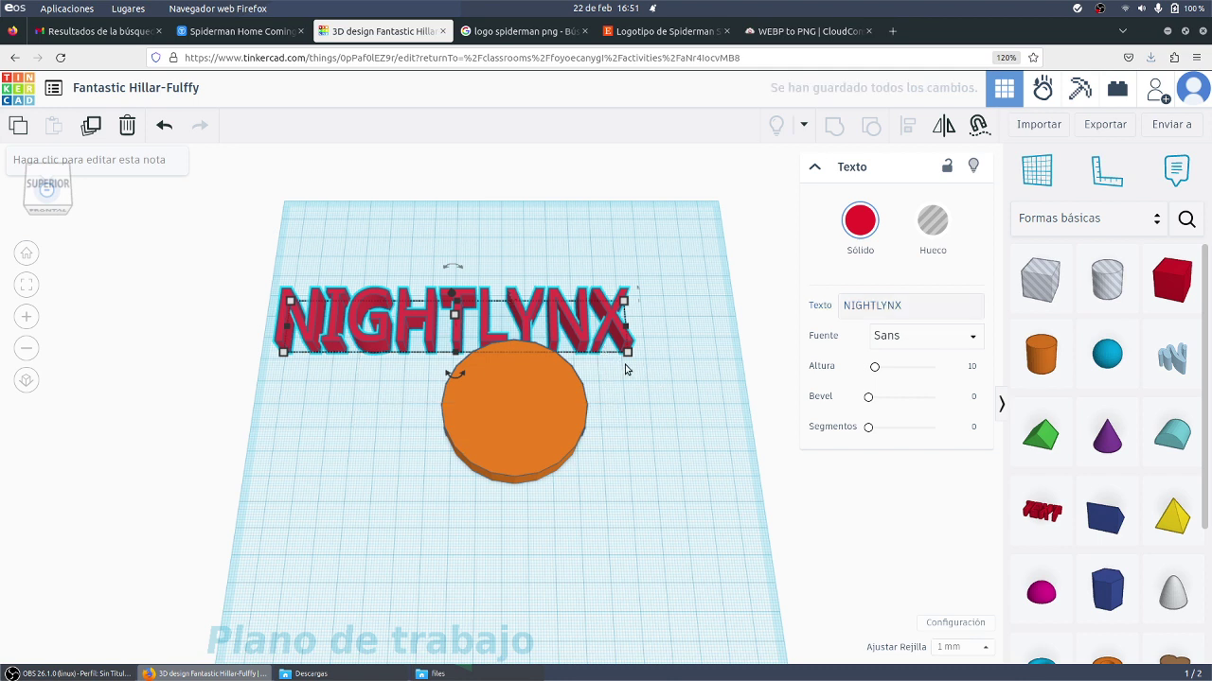
pyautogui.moveTo(632, 361)
pyautogui.moveTo(633, 360); pyautogui.dragTo(428, 322)
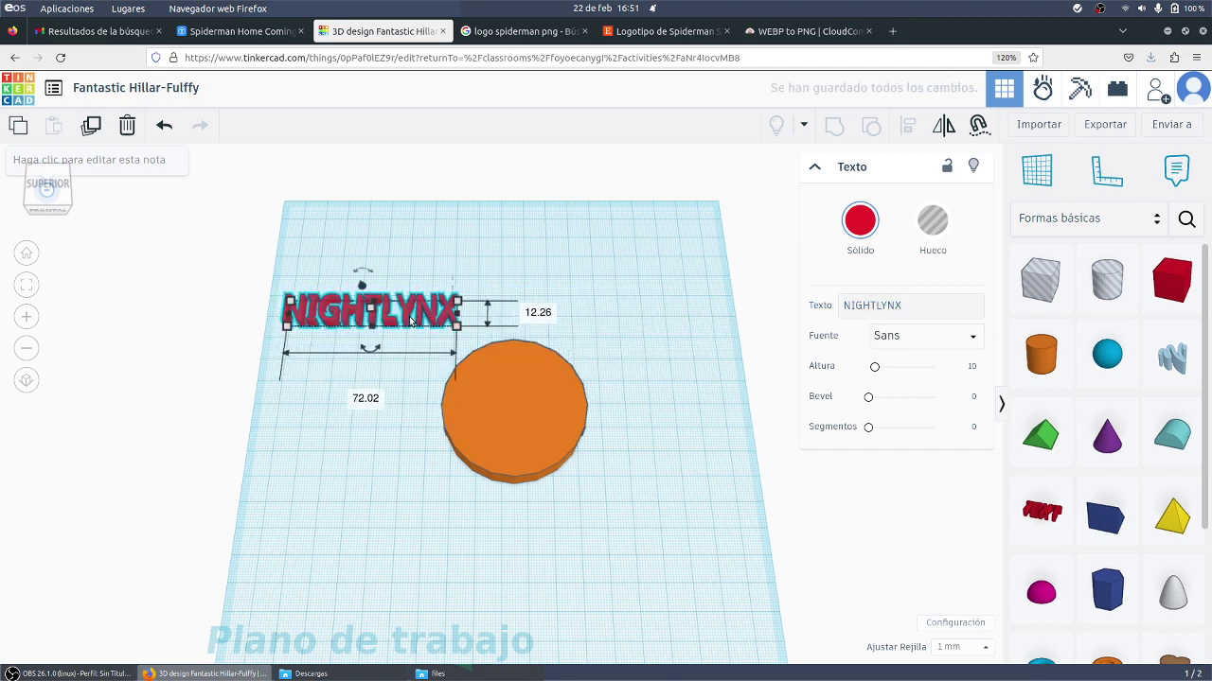
pyautogui.keyDown('shift'); pyautogui.click(562, 414); pyautogui.keyUp('shift')
pyautogui.click(372, 288)
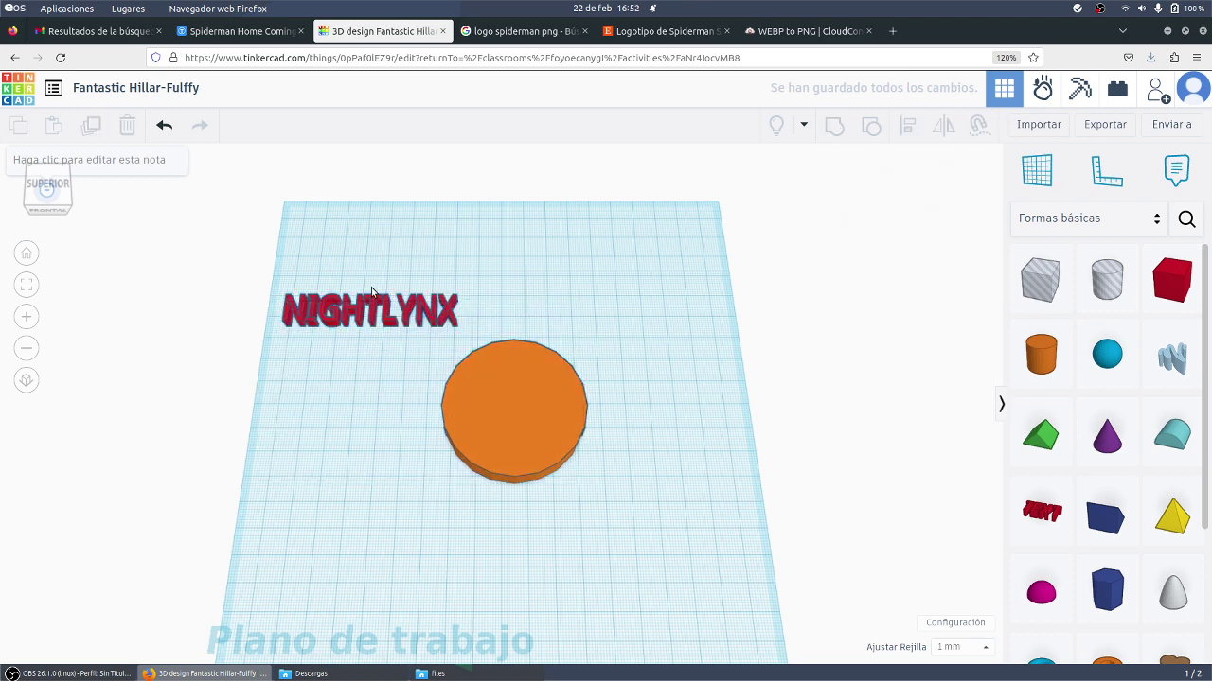
pyautogui.moveTo(372, 310); pyautogui.dragTo(521, 422)
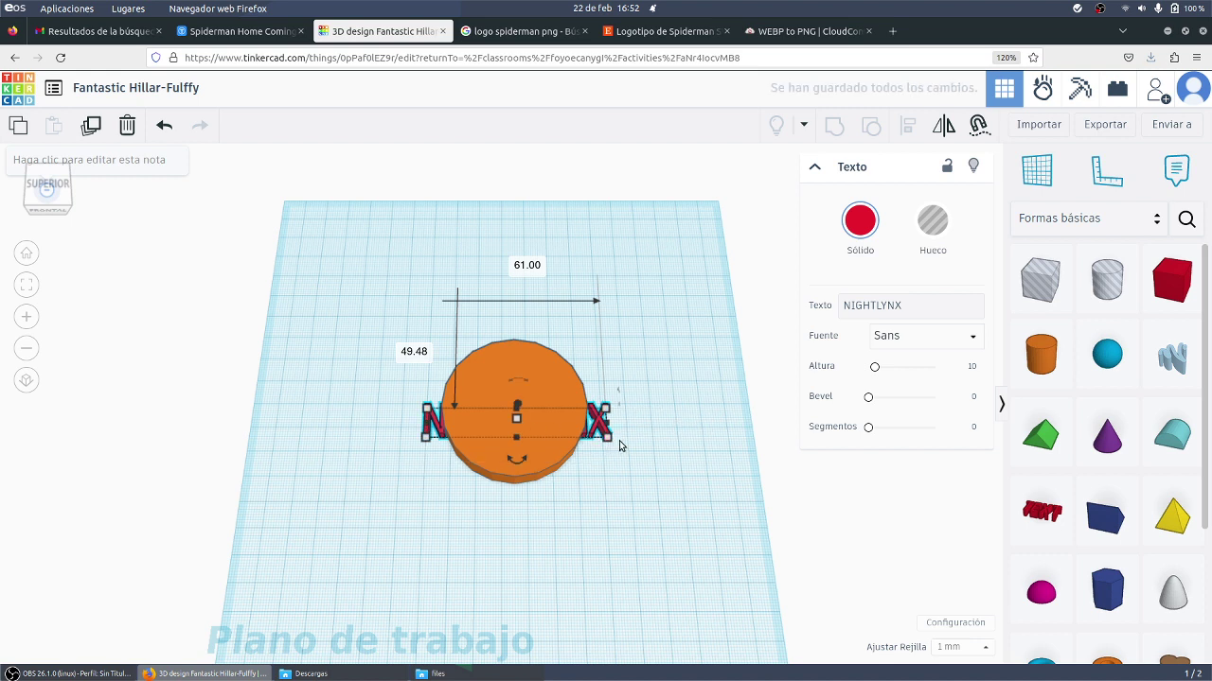
pyautogui.moveTo(612, 446); pyautogui.dragTo(545, 428)
# Raise the NIGHTLYNX text 17 mm so it clears the disc, and stretch its height to 6 mm.
pyautogui.click(332, 379)
pyautogui.moveTo(332, 379); pyautogui.dragTo(337, 329, button='right')
pyautogui.click(428, 414)
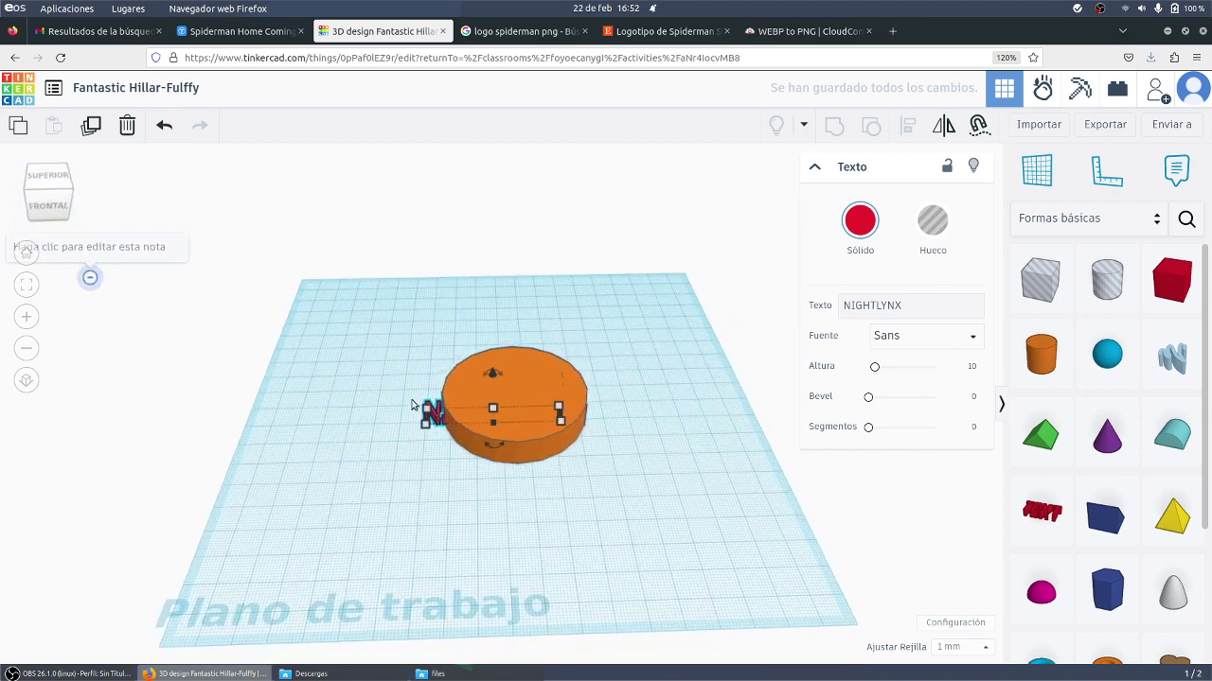
pyautogui.moveTo(493, 374); pyautogui.dragTo(493, 340)
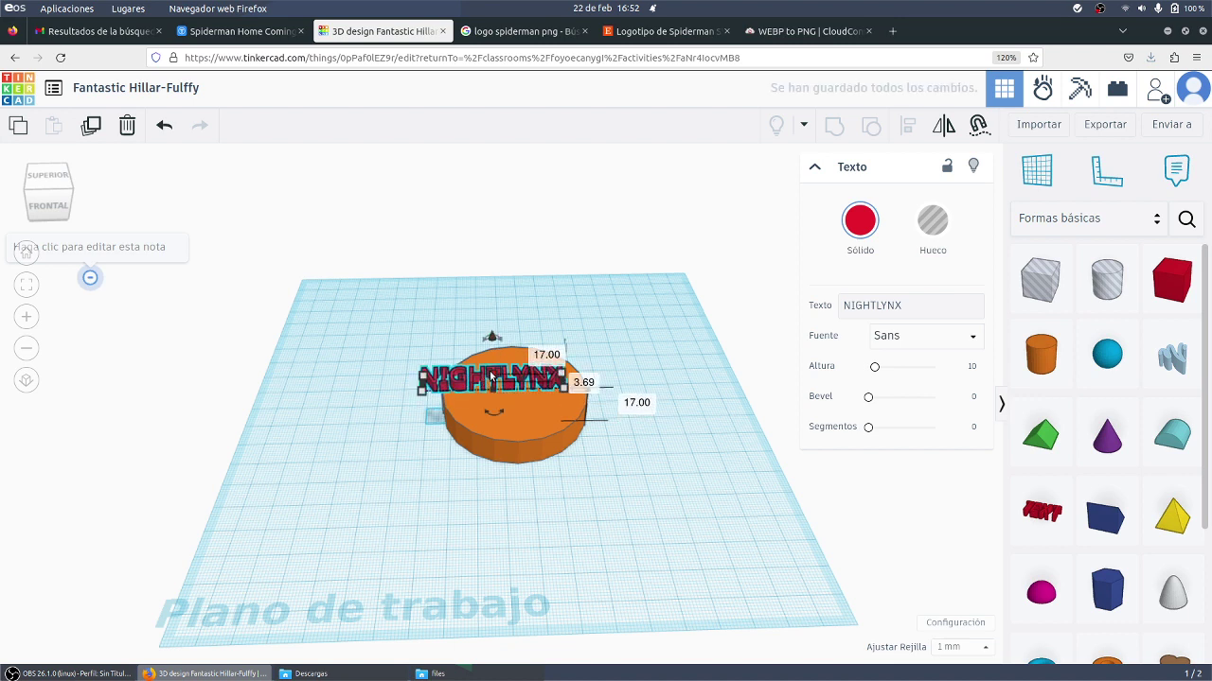
pyautogui.moveTo(498, 382); pyautogui.dragTo(500, 376)
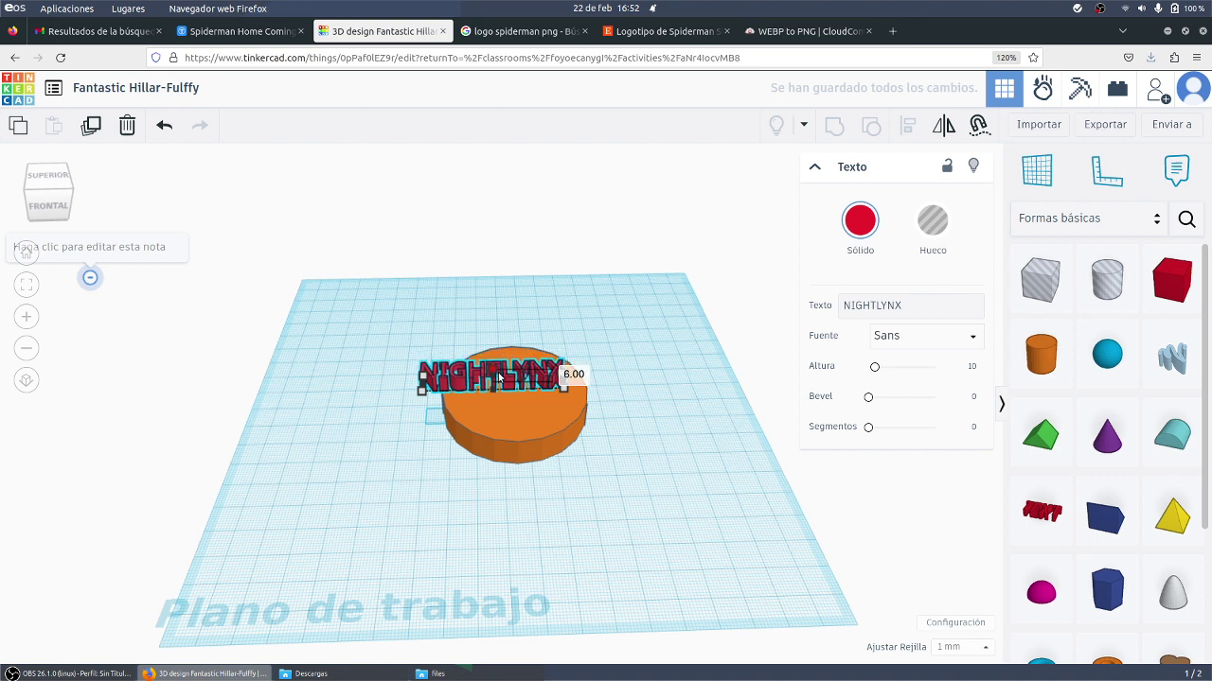
# Move the disc 9 mm left under the NIGHTLYNX text and check the alignment from above.
pyautogui.click(496, 369)
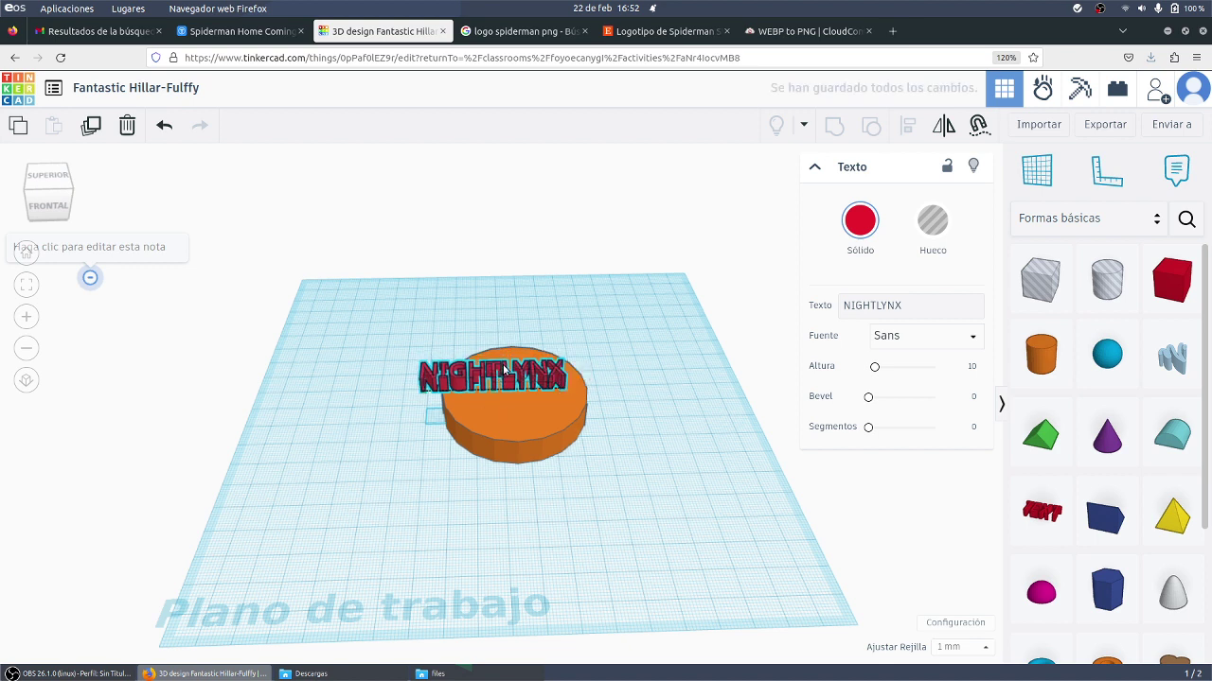
pyautogui.moveTo(496, 369); pyautogui.dragTo(451, 371)
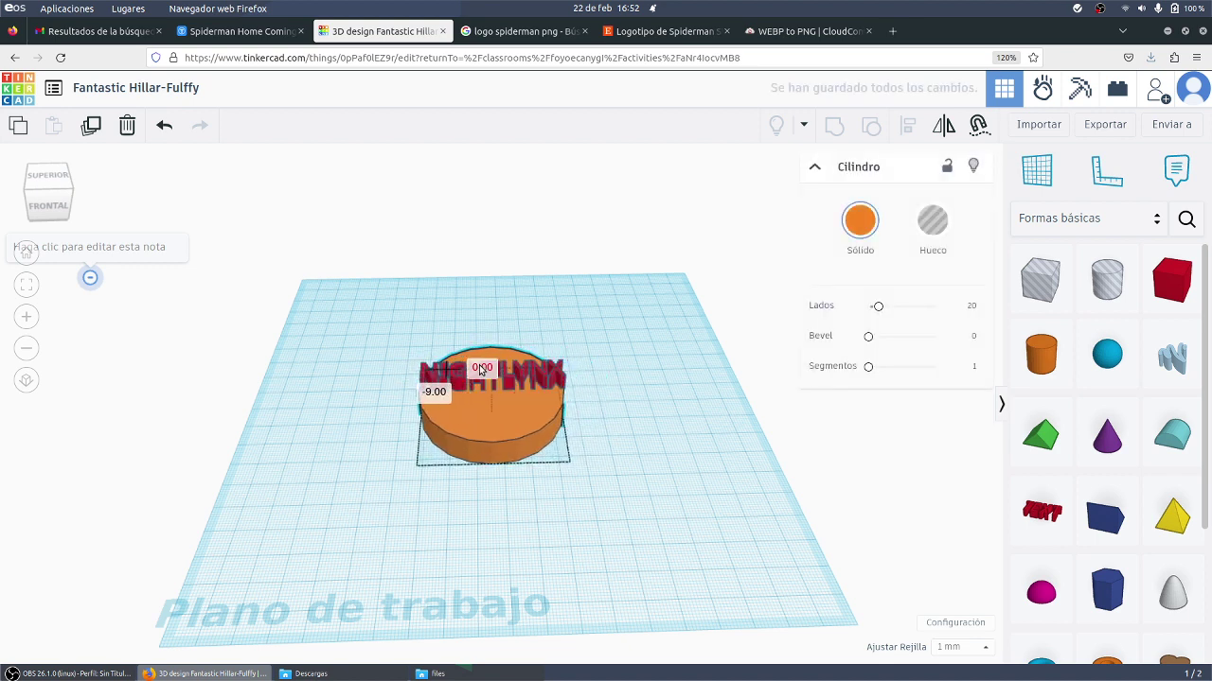
pyautogui.click(48, 175)
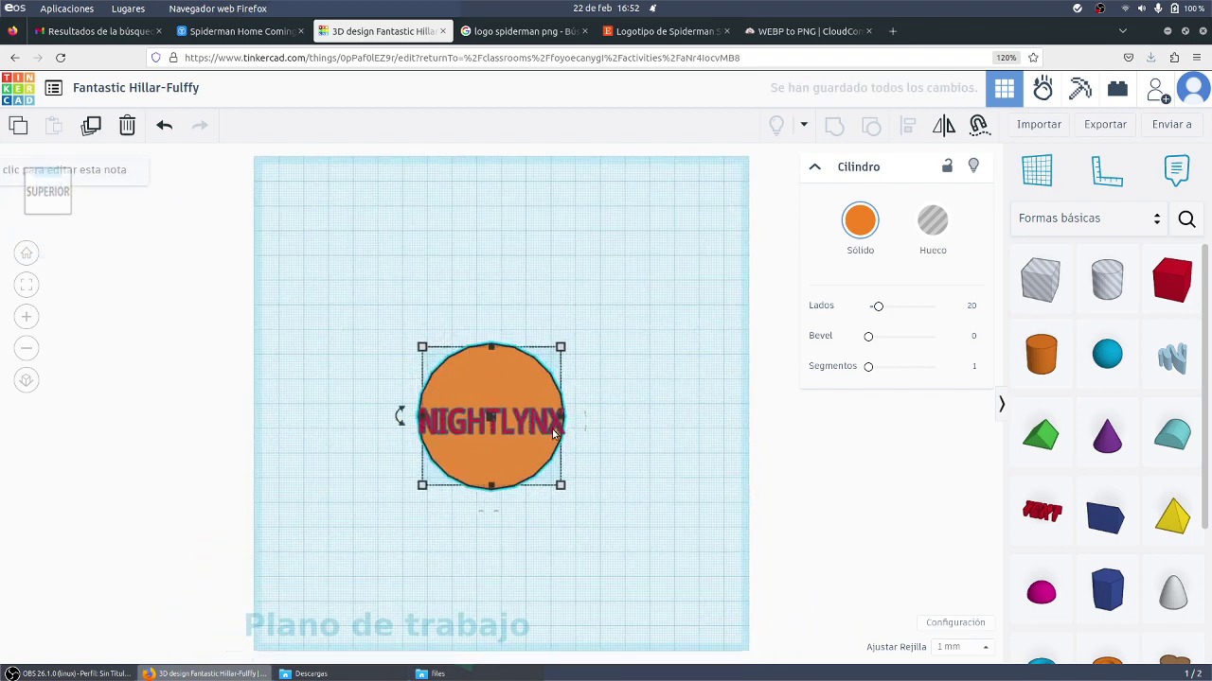
# Shrink the NIGHTLYNX text slightly and reposition it so it fits inside the disc's outline.
pyautogui.click(557, 432)
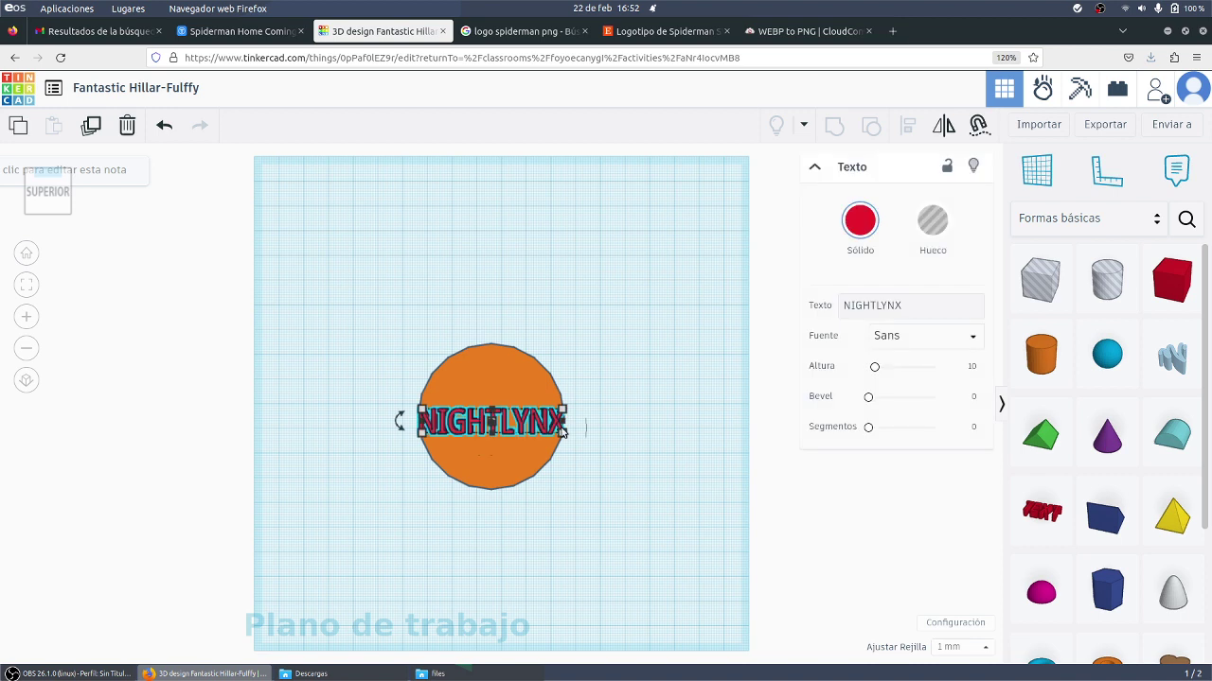
pyautogui.moveTo(561, 431)
pyautogui.mouseDown()
pyautogui.moveTo(526, 432)
pyautogui.moveTo(549, 427)
pyautogui.mouseUp()
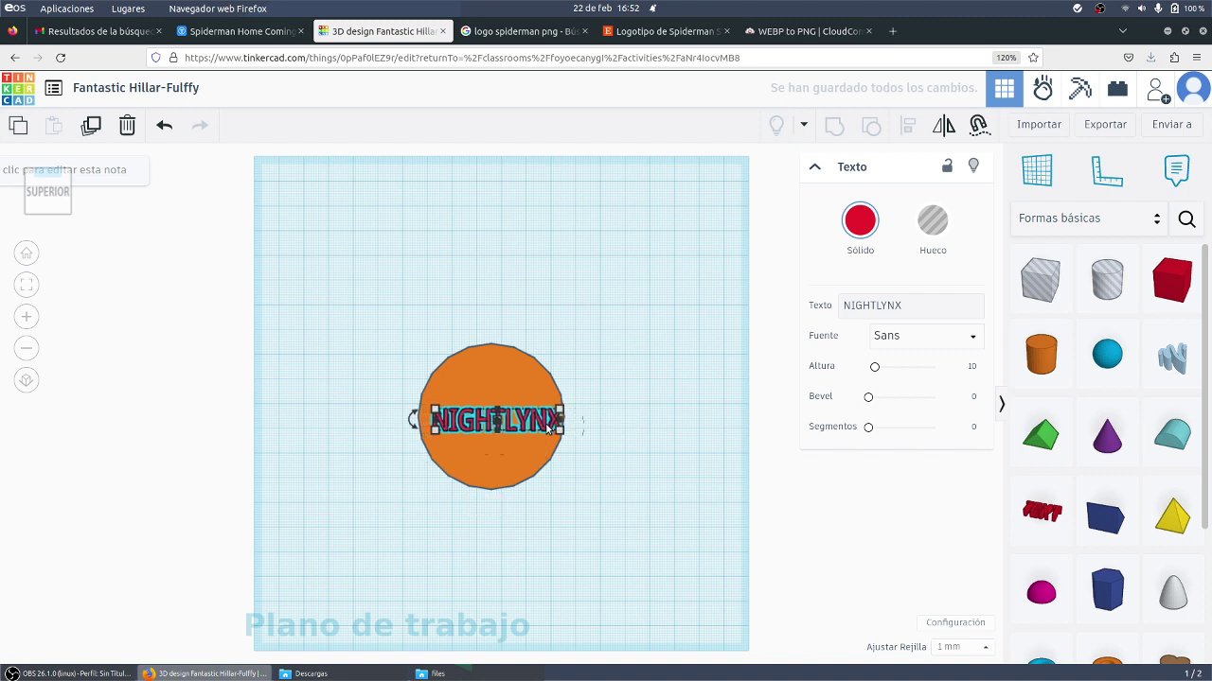
pyautogui.click(658, 365)
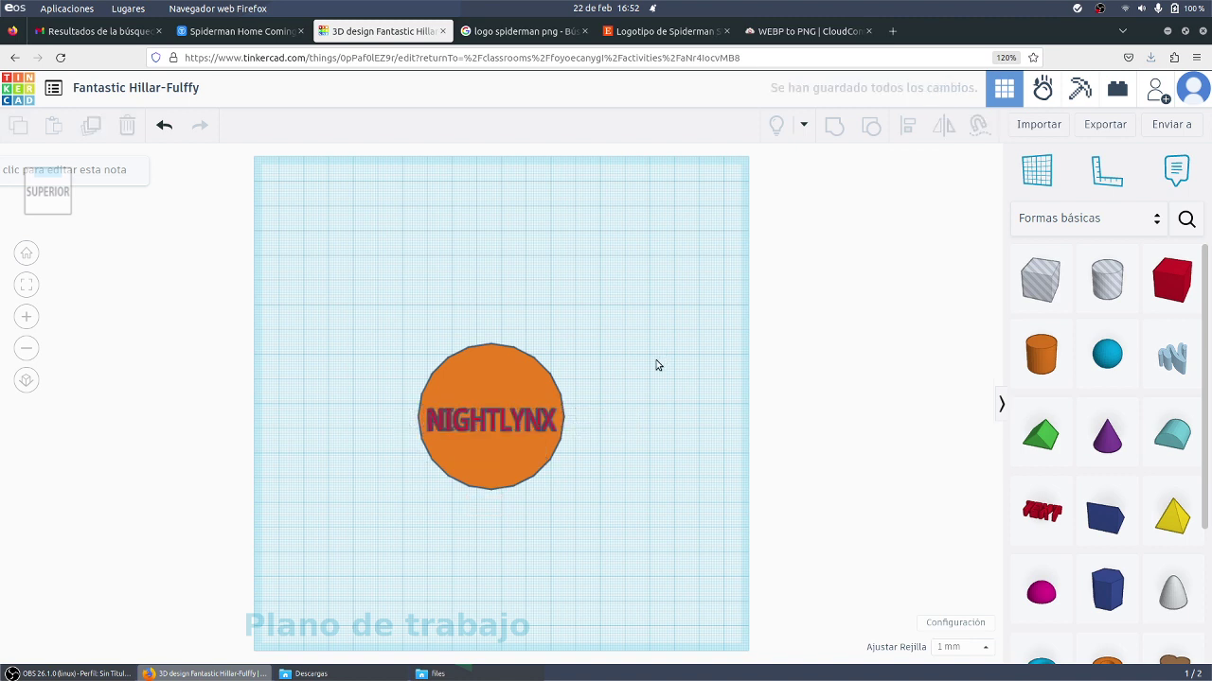
# Turn the NIGHTLYNX text into a hole shape.
pyautogui.click(35, 195)
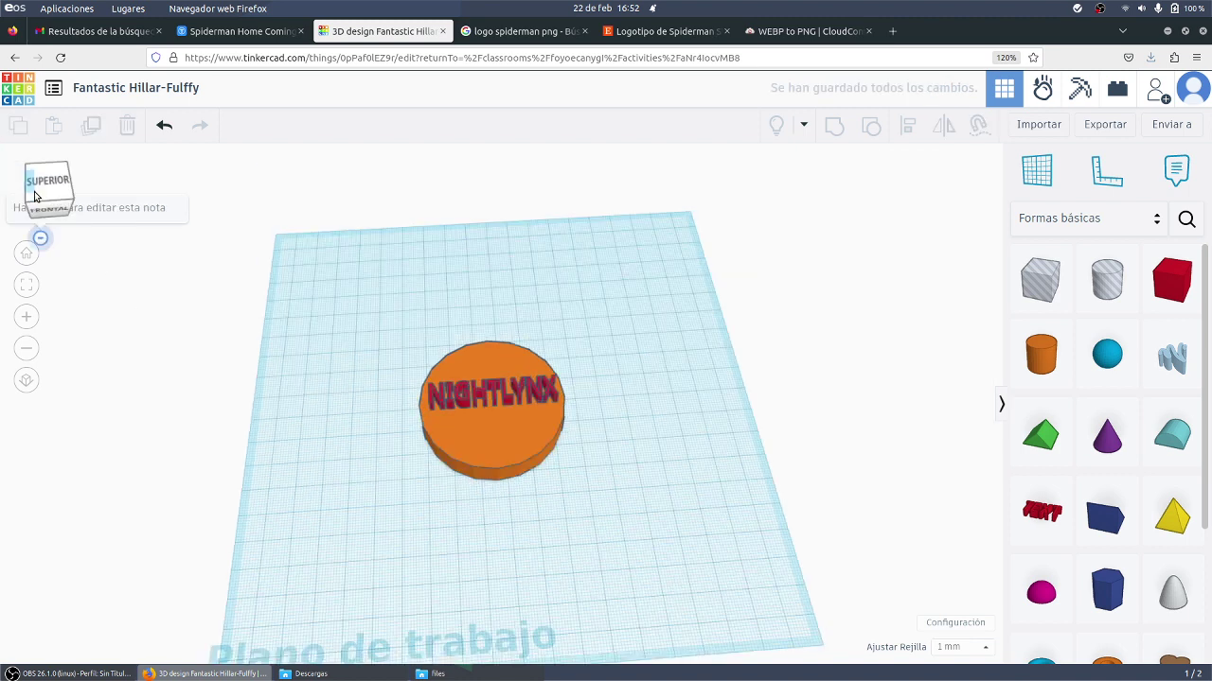
pyautogui.click(466, 393)
pyautogui.click(933, 226)
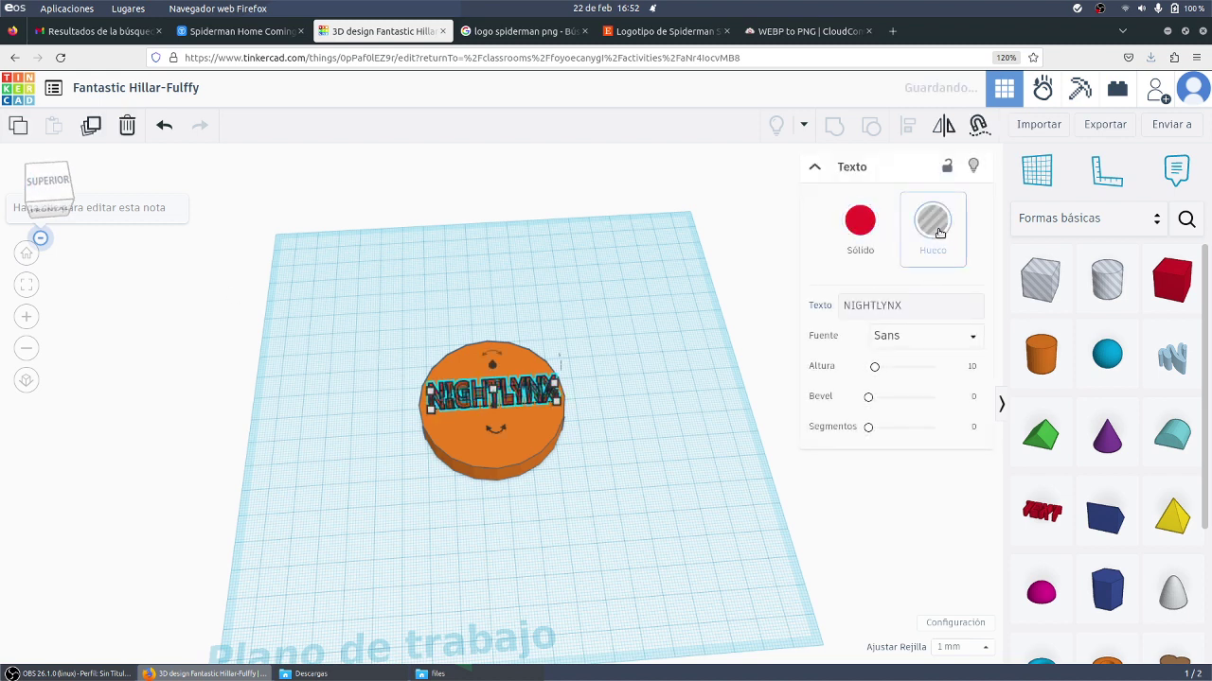
# Try grouping the NIGHTLYNX hole text with the disc, inspect it from the front, and undo the grouping.
pyautogui.click(604, 309)
pyautogui.moveTo(341, 309); pyautogui.dragTo(653, 526)
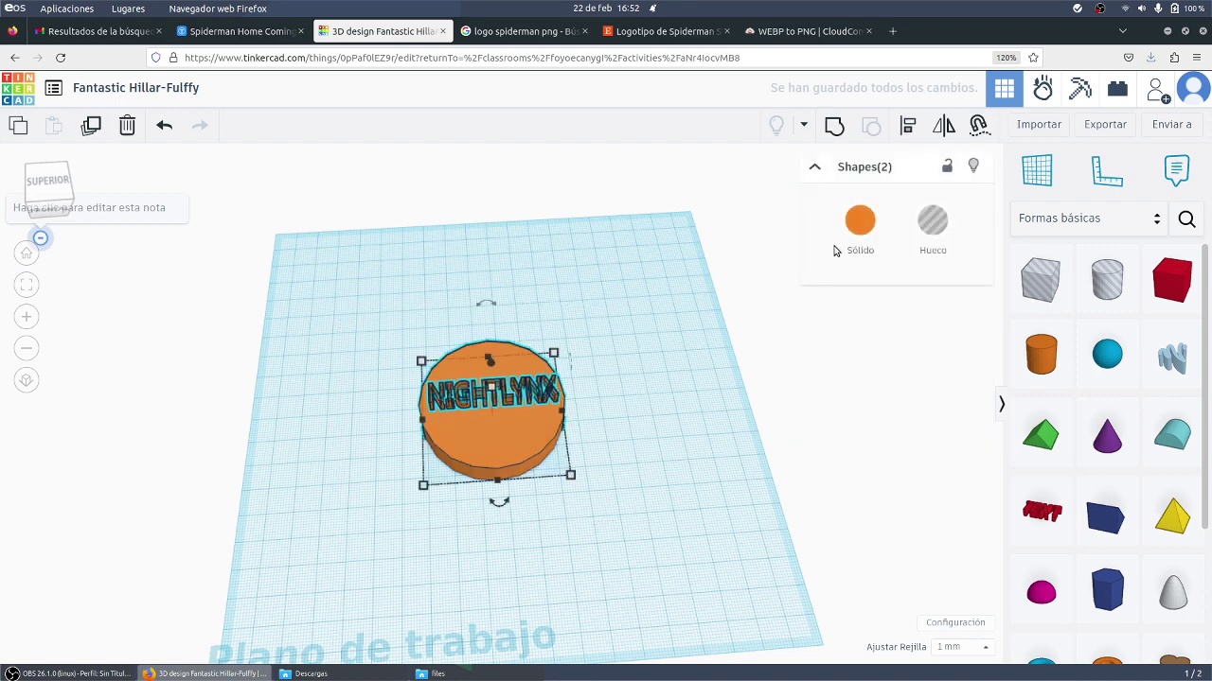
pyautogui.click(834, 126)
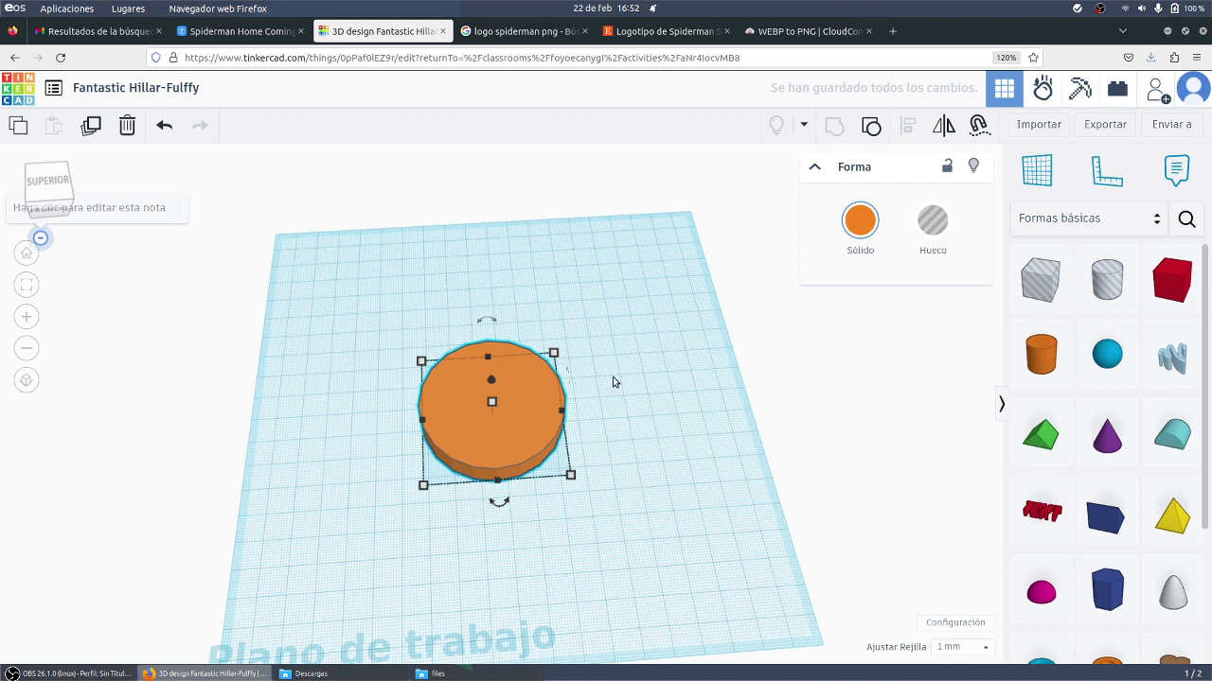
pyautogui.moveTo(618, 423); pyautogui.dragTo(616, 322, button='right')
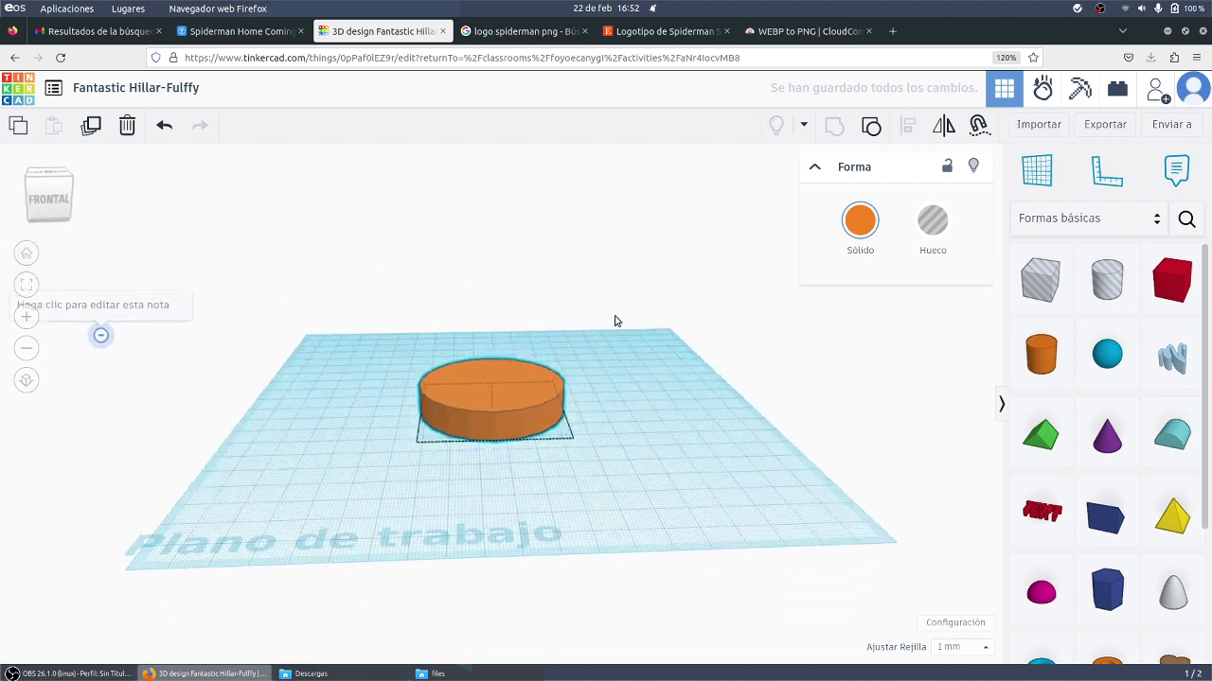
pyautogui.hotkey('ctrl', 'z')
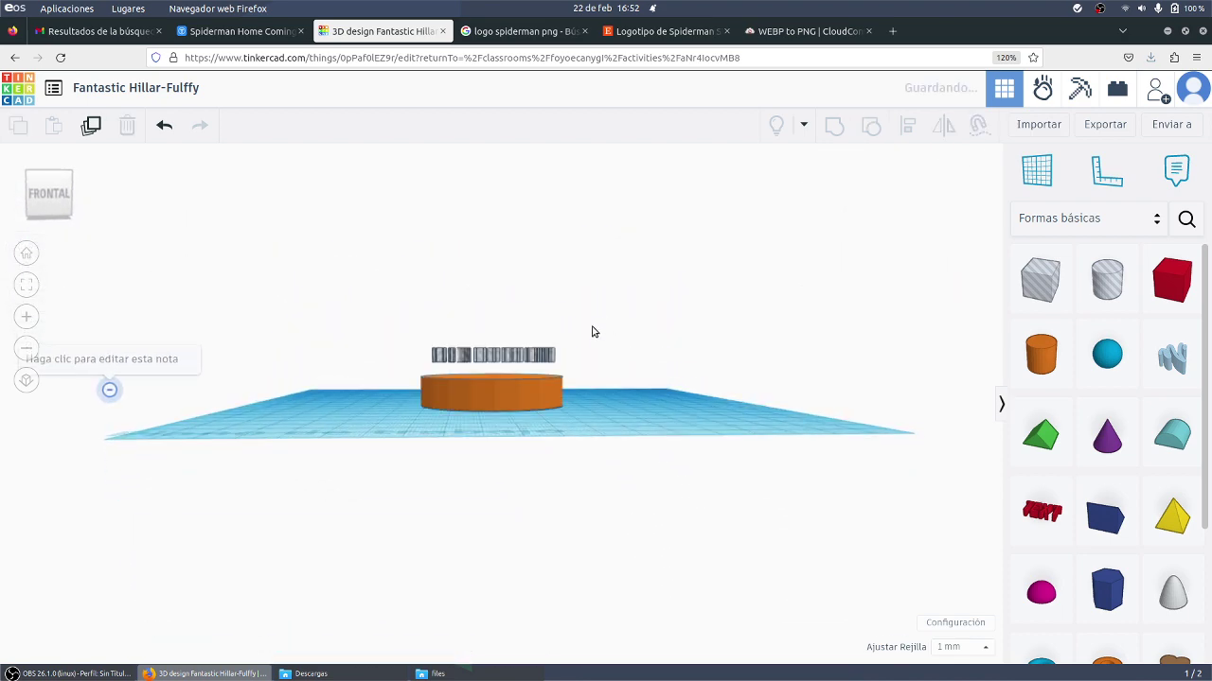
# Lower the NIGHTLYNX hole text 10 mm into the disc's upper face and group both shapes to engrave it.
pyautogui.click(516, 356)
pyautogui.moveTo(491, 307); pyautogui.dragTo(492, 333)
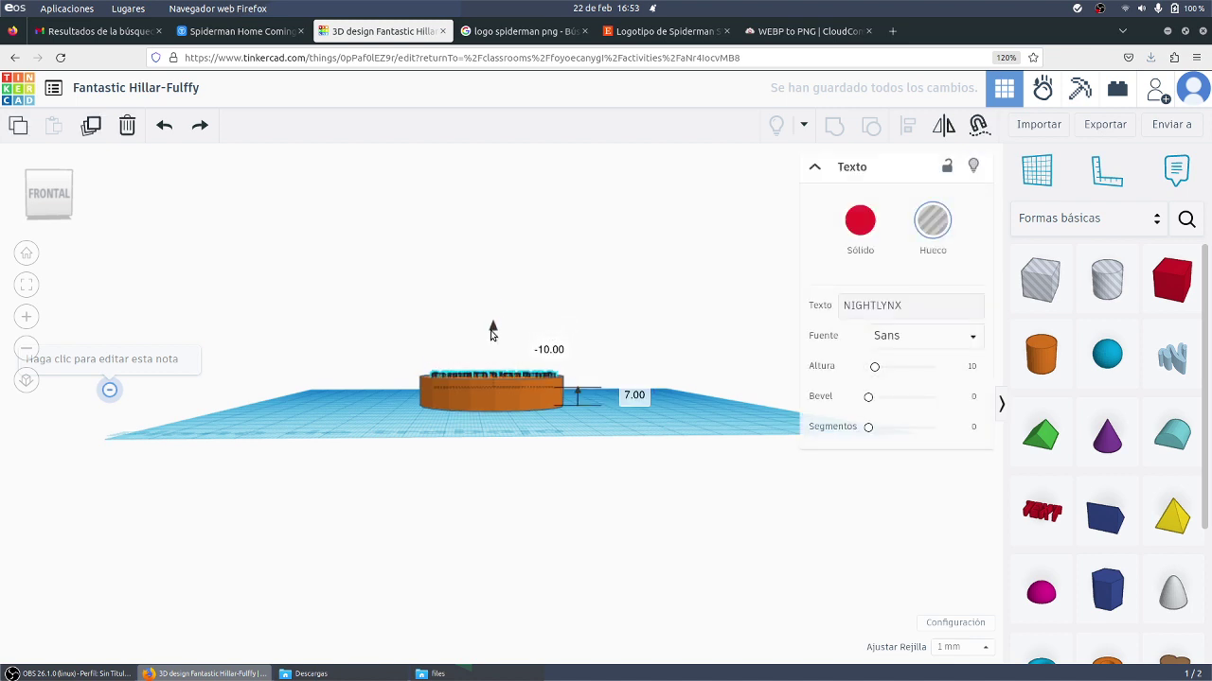
pyautogui.moveTo(376, 313); pyautogui.dragTo(609, 446)
pyautogui.click(835, 132)
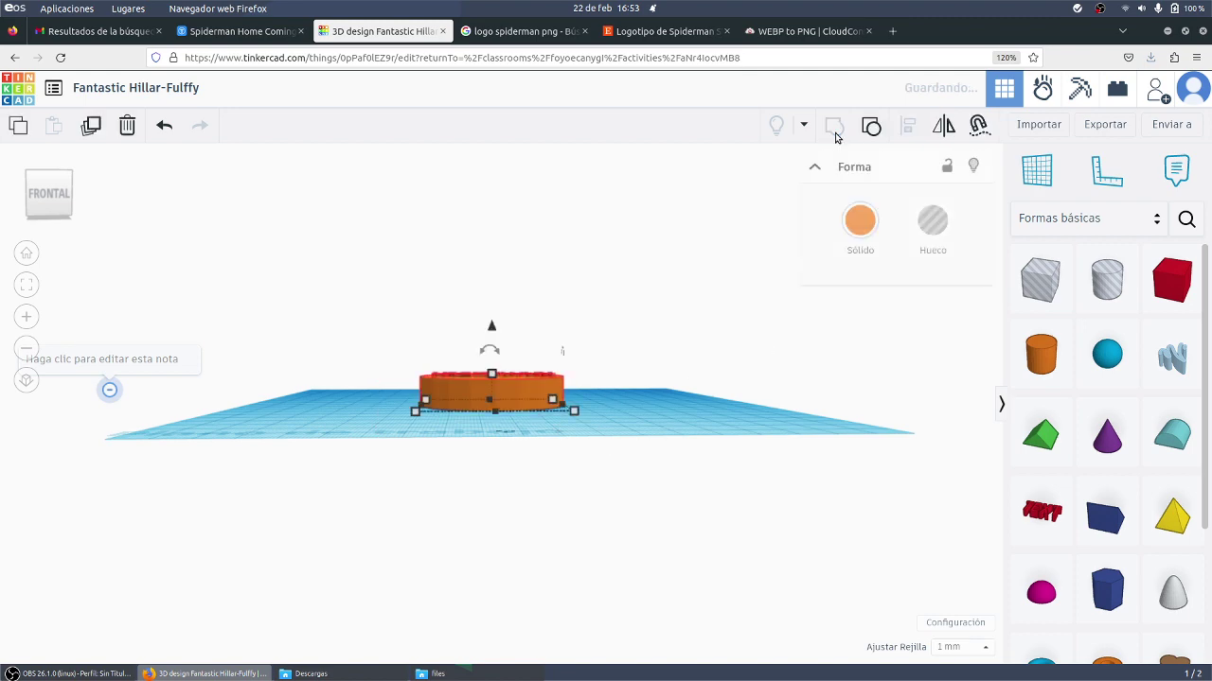
pyautogui.click(38, 206)
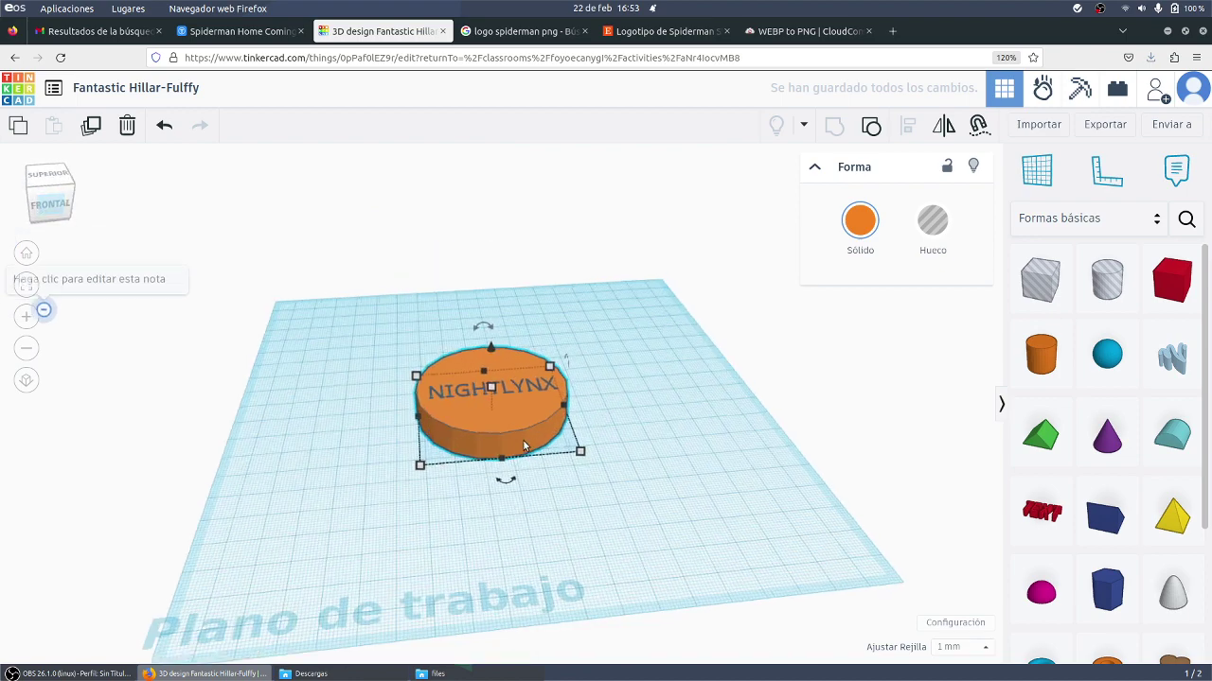
pyautogui.scroll(5, 522, 439)
pyautogui.scroll(-5, 524, 446)
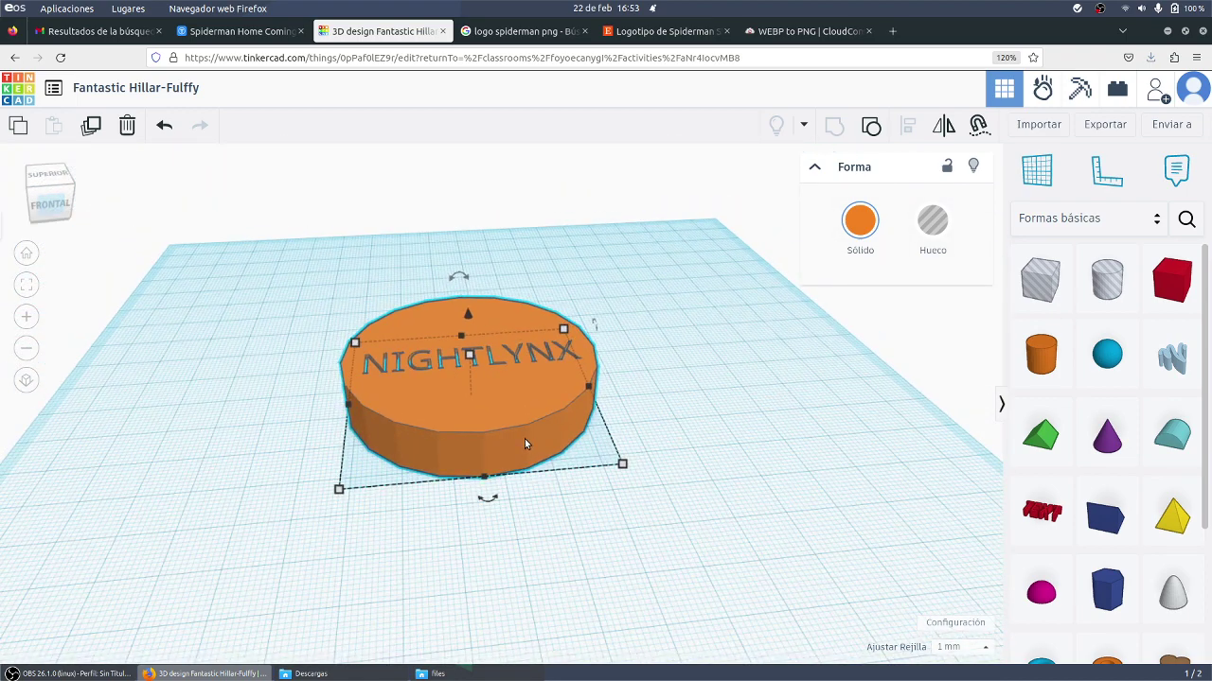
# Rename the design as LogoNightLynx.
pyautogui.click(180, 87)
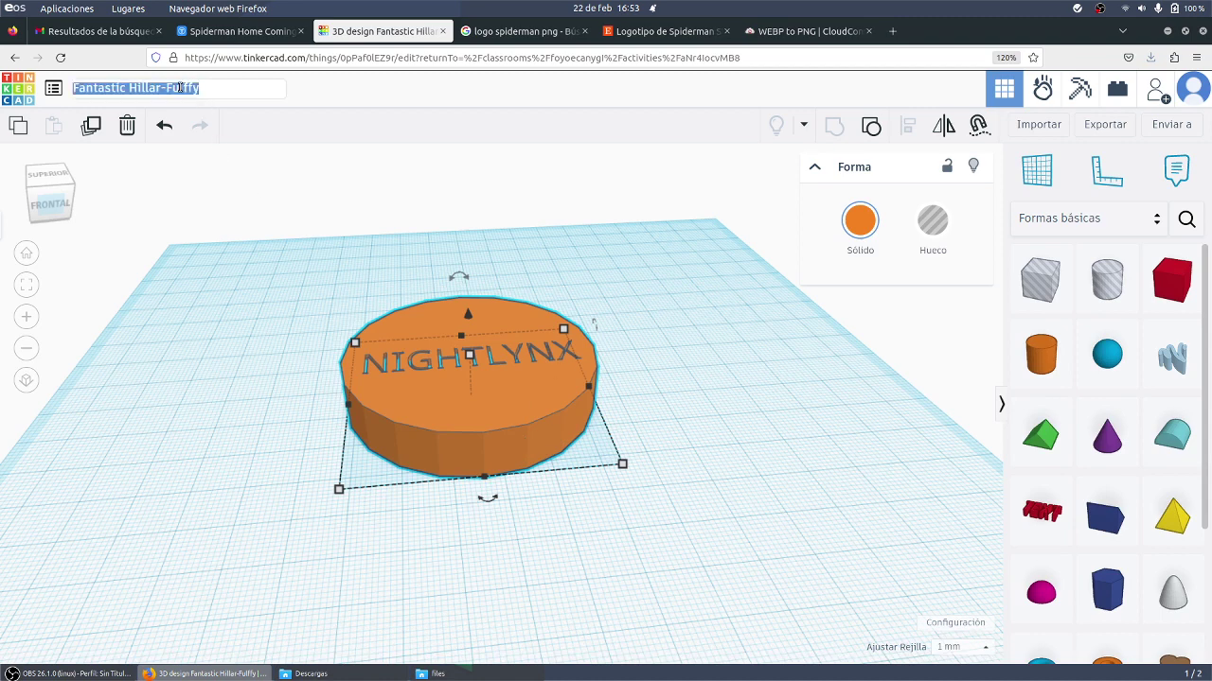
pyautogui.press('Return')
pyautogui.click(159, 162)
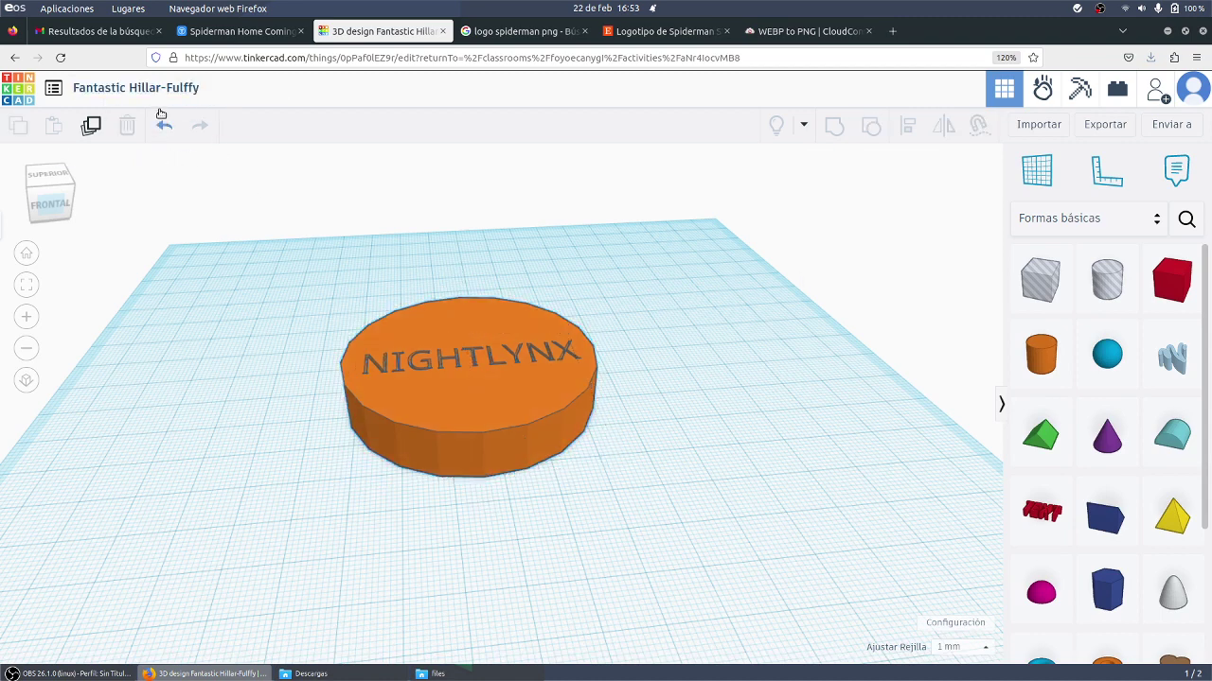
pyautogui.click(194, 87)
pyautogui.write('l')
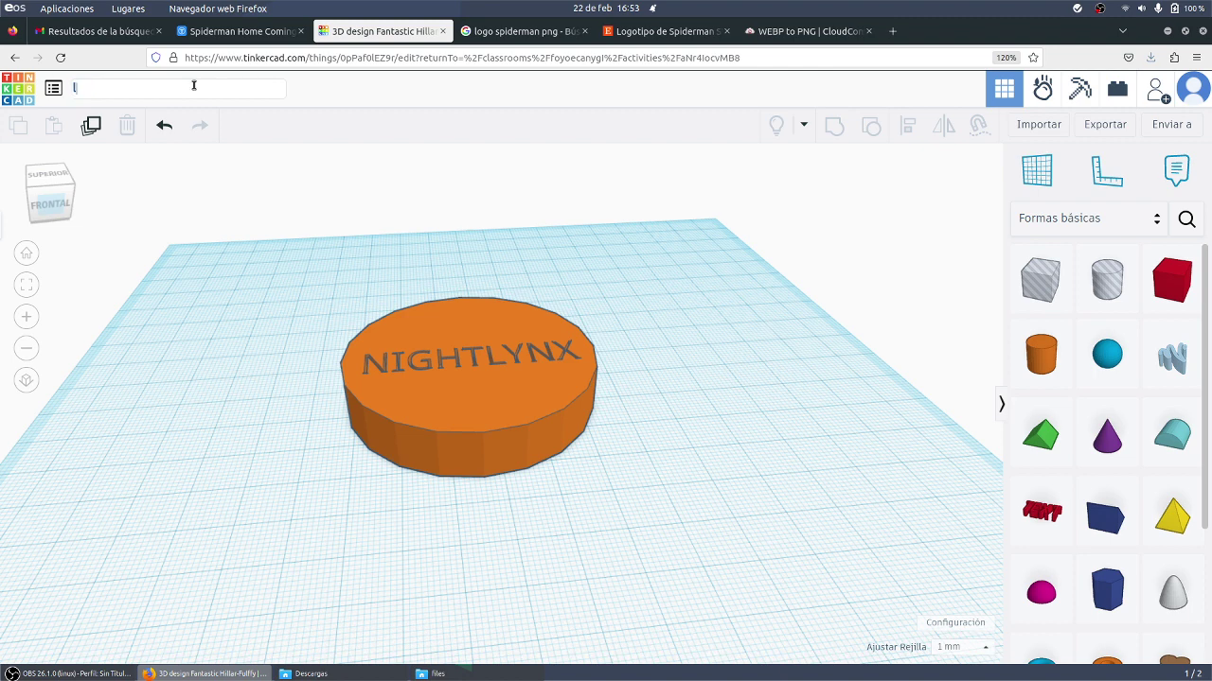
pyautogui.write('OGONightLynx')
pyautogui.press('Return')
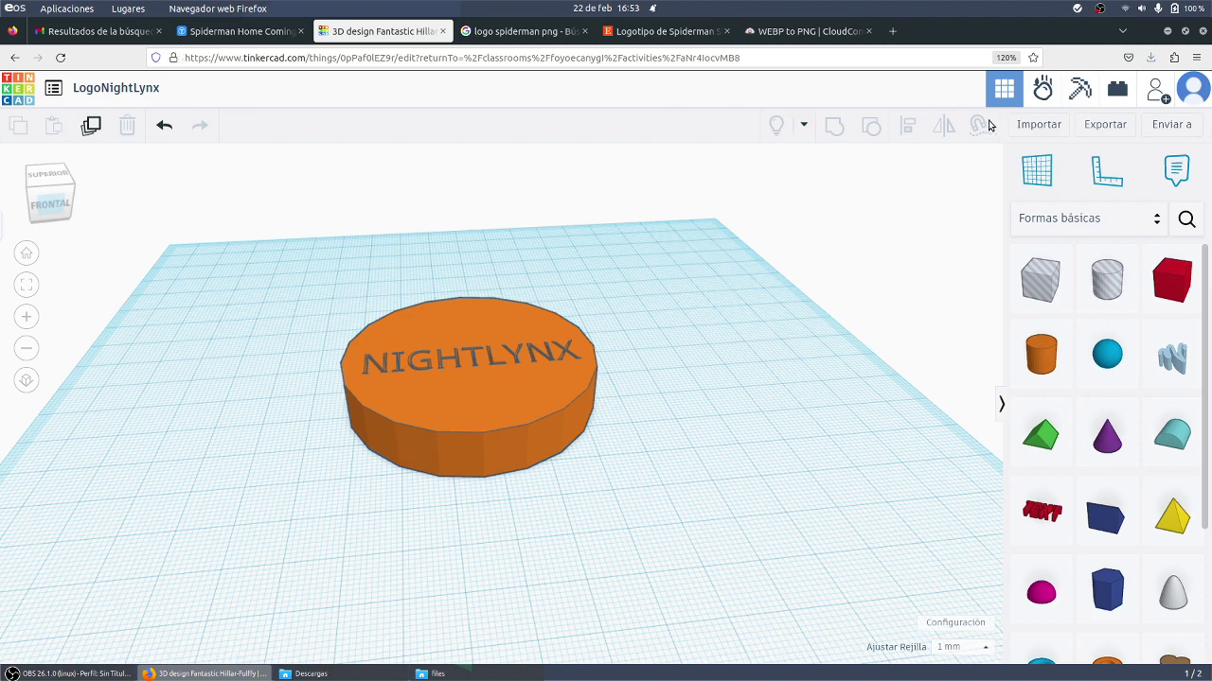
# Export the complete design in STL format and save it as LogoNightLynx.stl in the Descargas folder.
pyautogui.click(1091, 127)
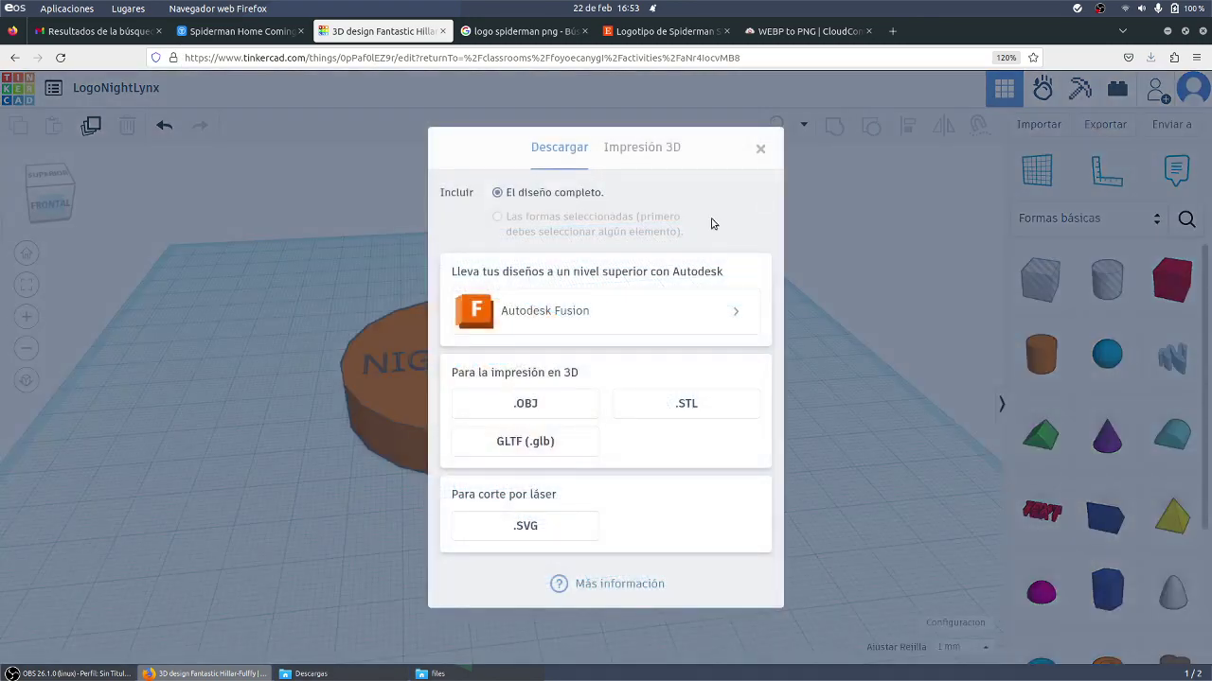
pyautogui.click(670, 415)
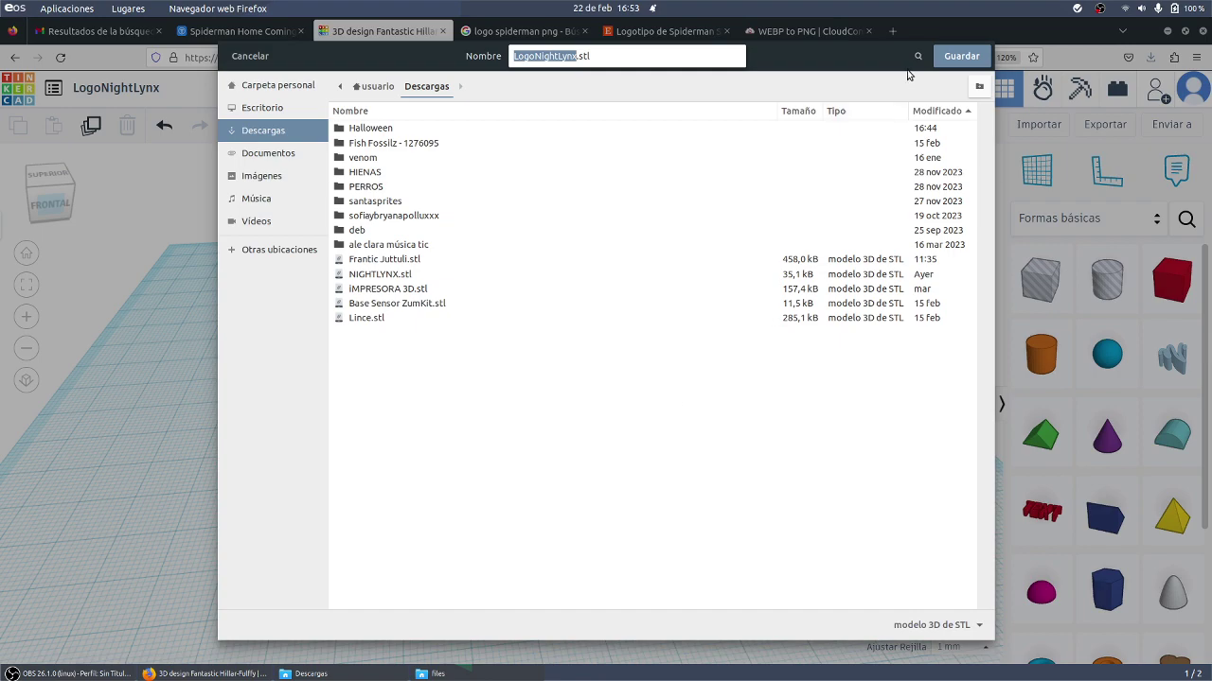
pyautogui.click(958, 59)
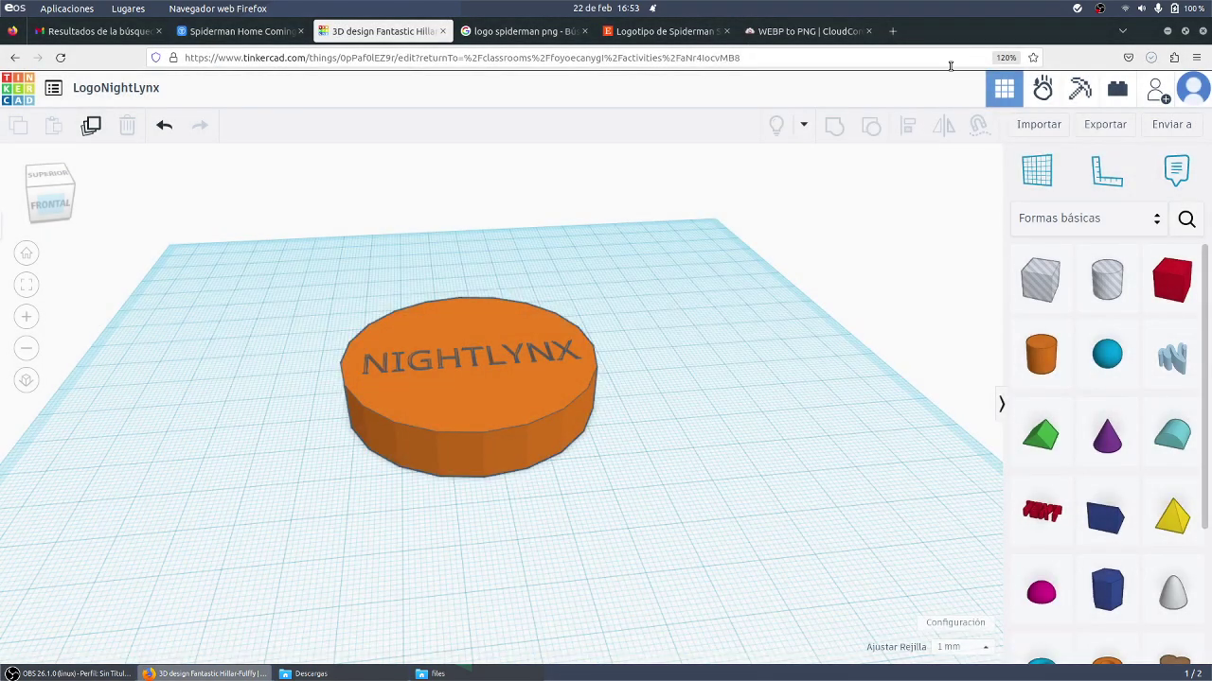
pyautogui.click(61, 8)
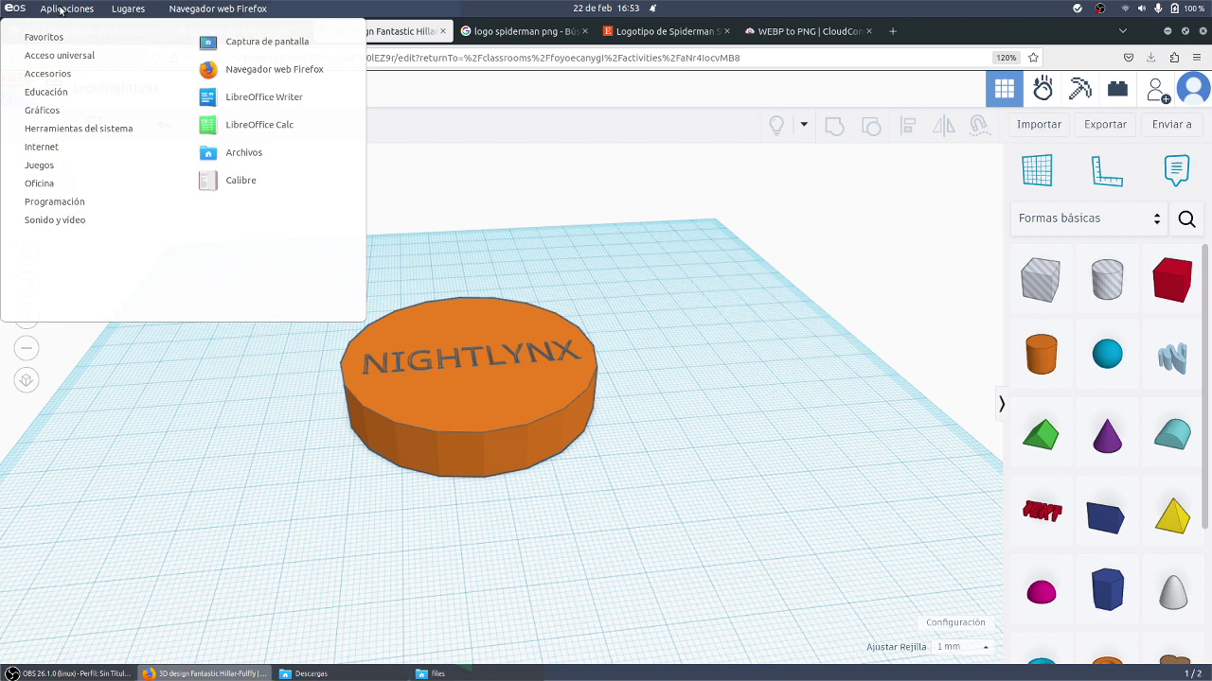
pyautogui.click(74, 11)
pyautogui.click(75, 11)
pyautogui.click(74, 11)
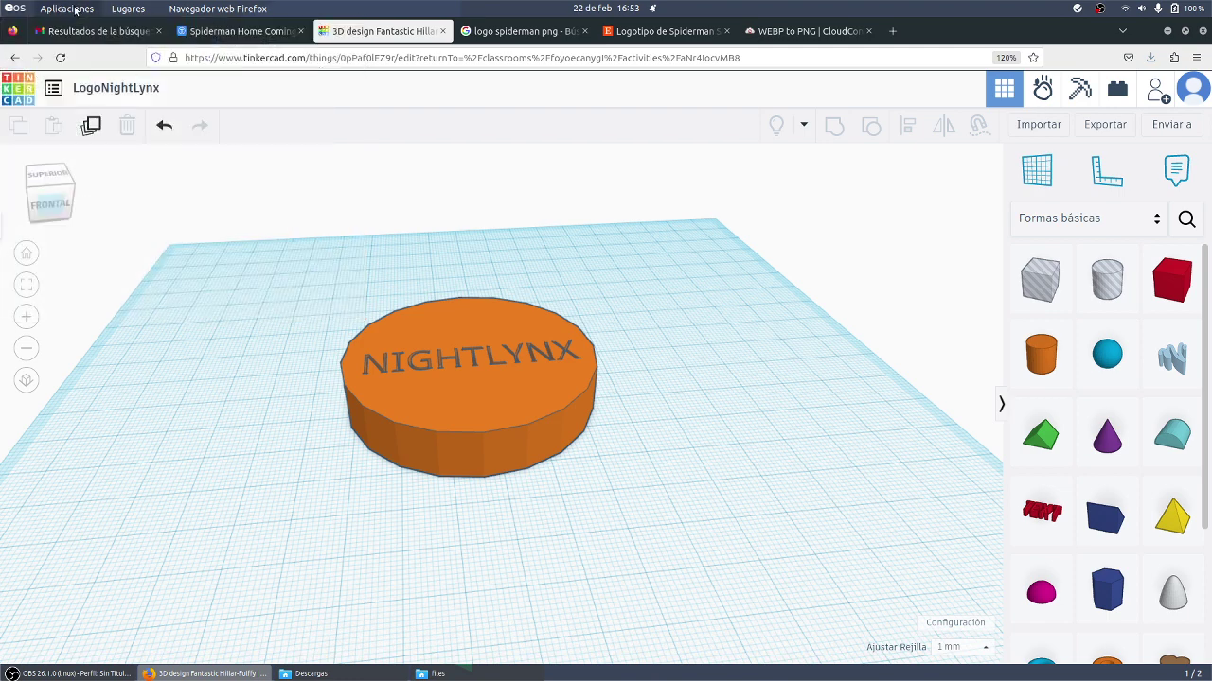
pyautogui.click(79, 11)
pyautogui.click(78, 11)
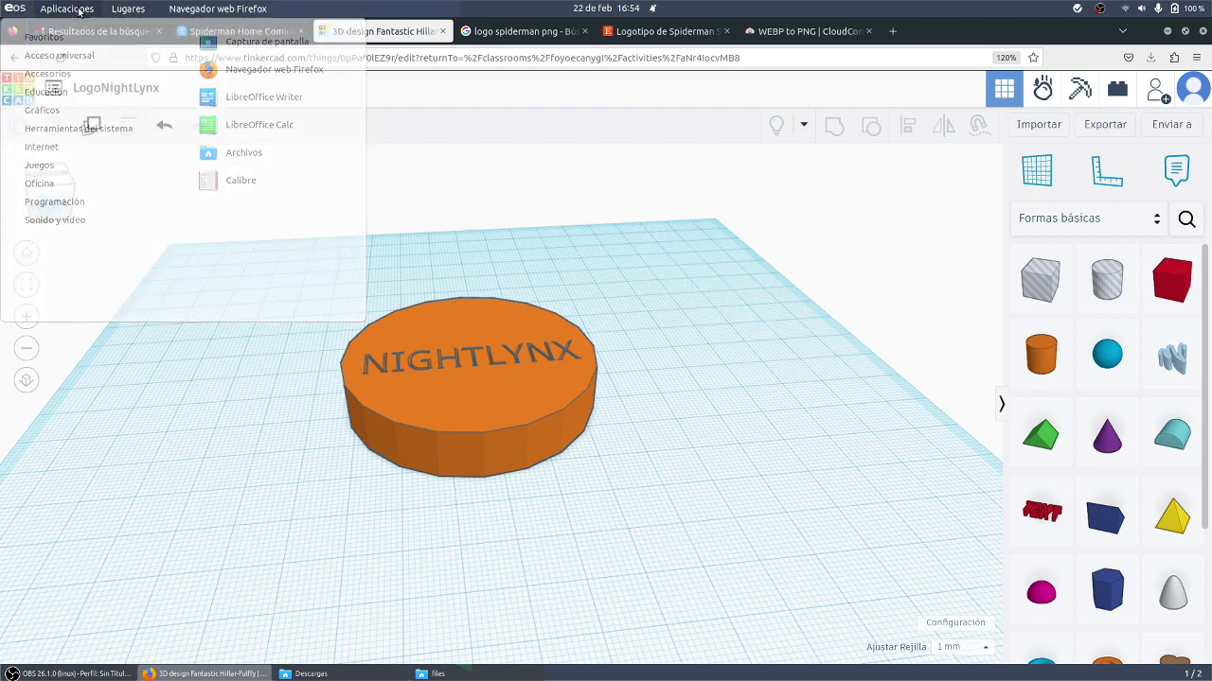
# Search the system's applications for Cura and launch UltiMaker Cura.
pyautogui.click(15, 8)
pyautogui.write('cural')
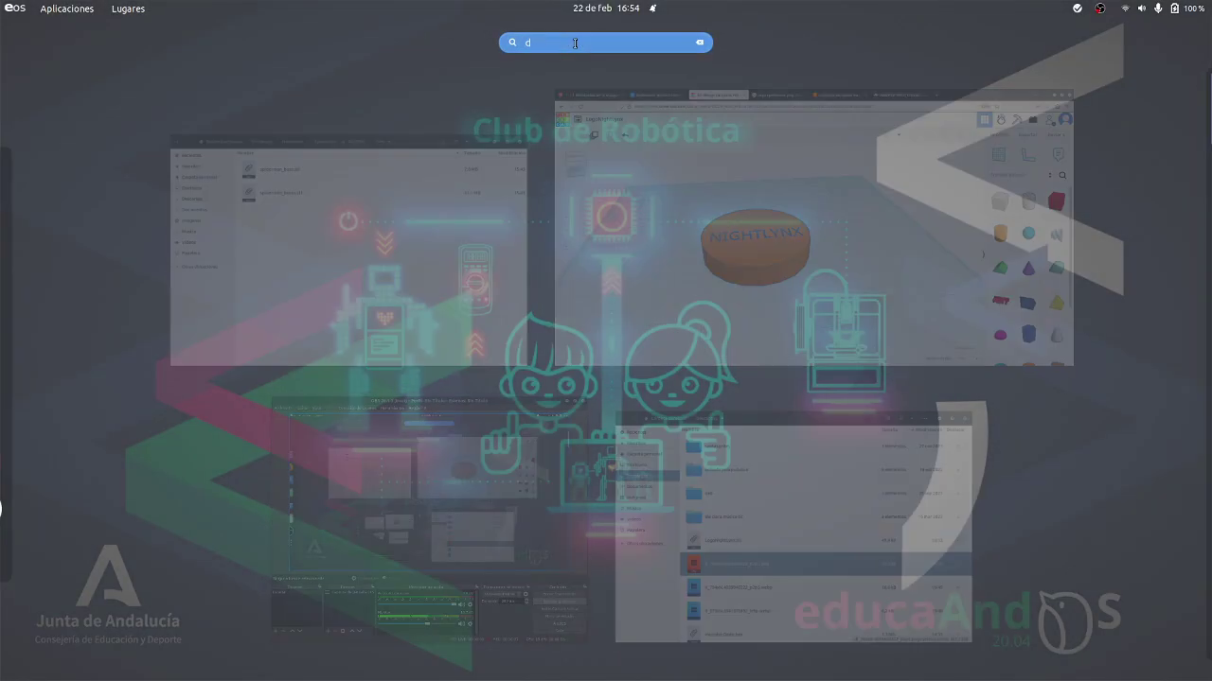
pyautogui.click(602, 84)
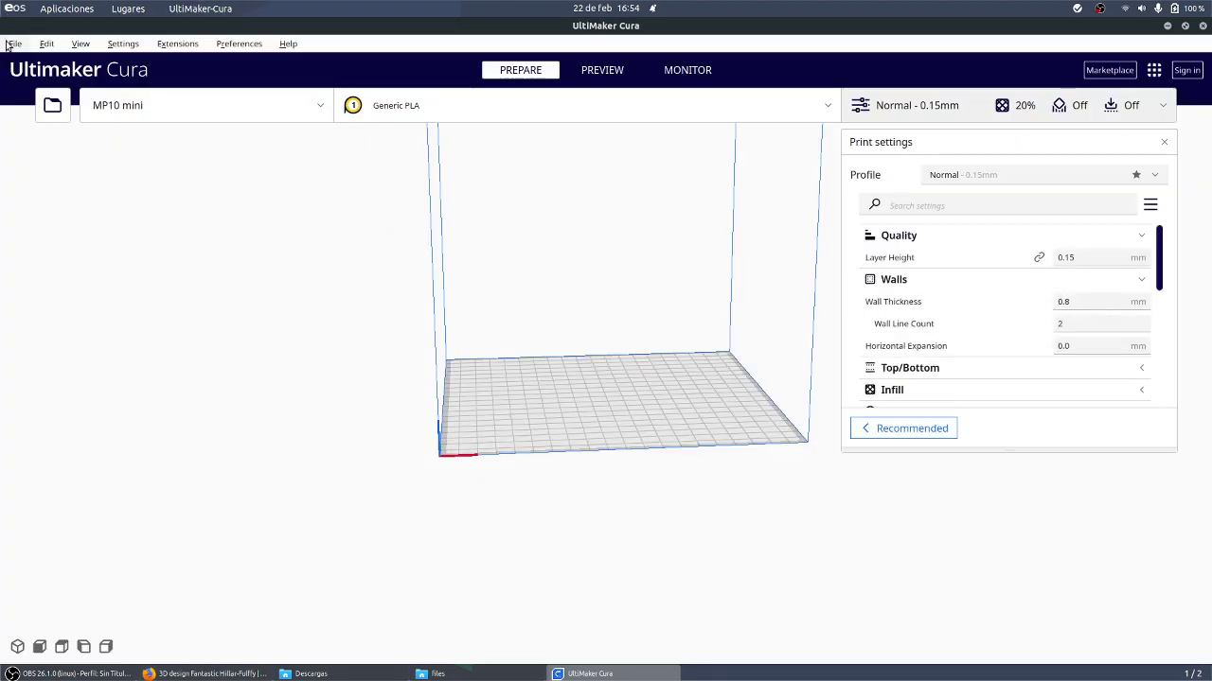
# Load LogoNightLynx.stl from the Descargas folder onto the build plate and slice it.
pyautogui.click(11, 45)
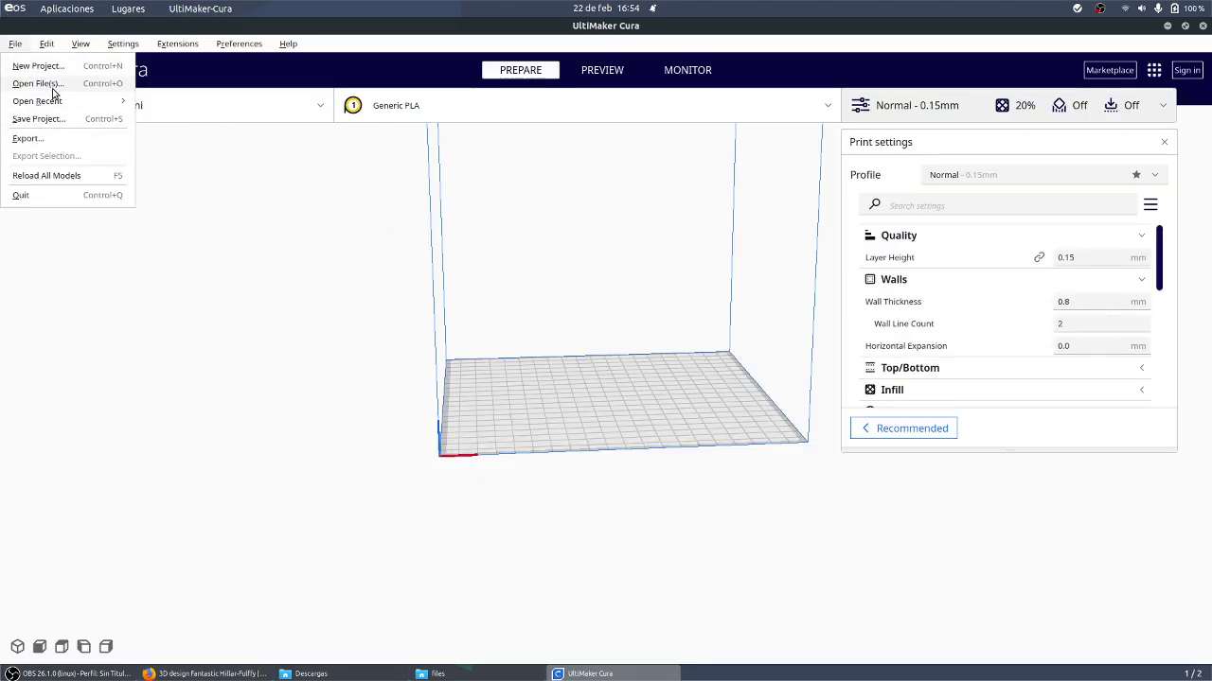
pyautogui.click(19, 84)
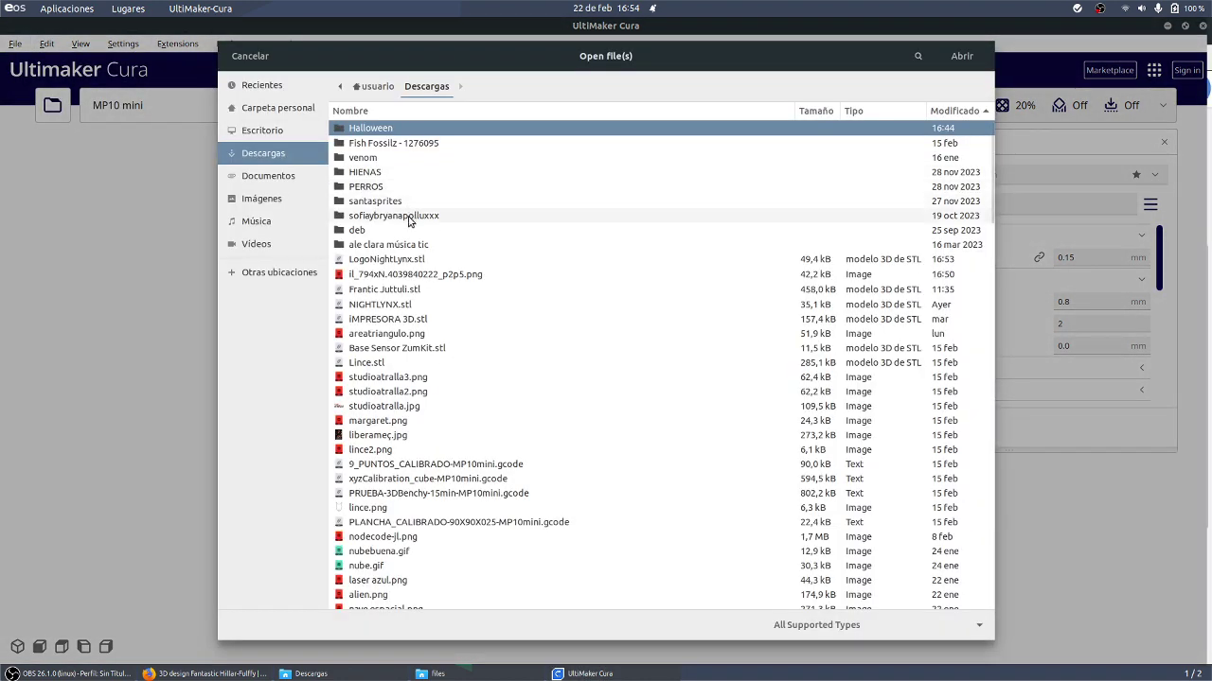
pyautogui.doubleClick(405, 261)
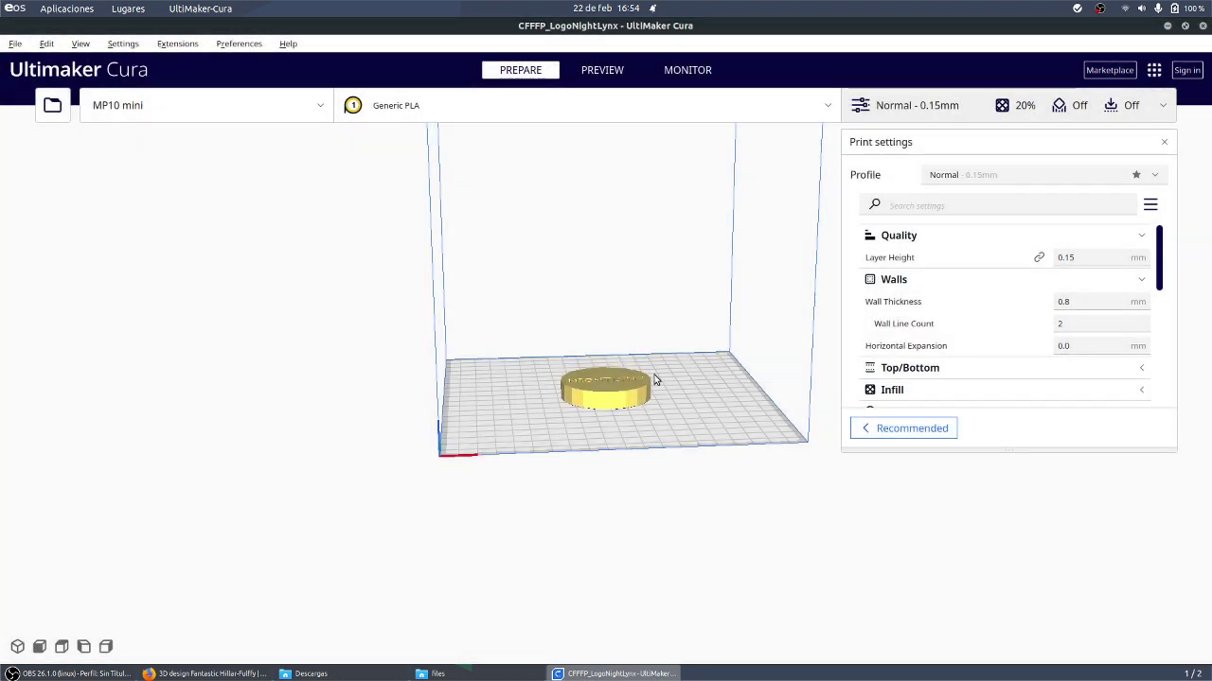
pyautogui.click(635, 387)
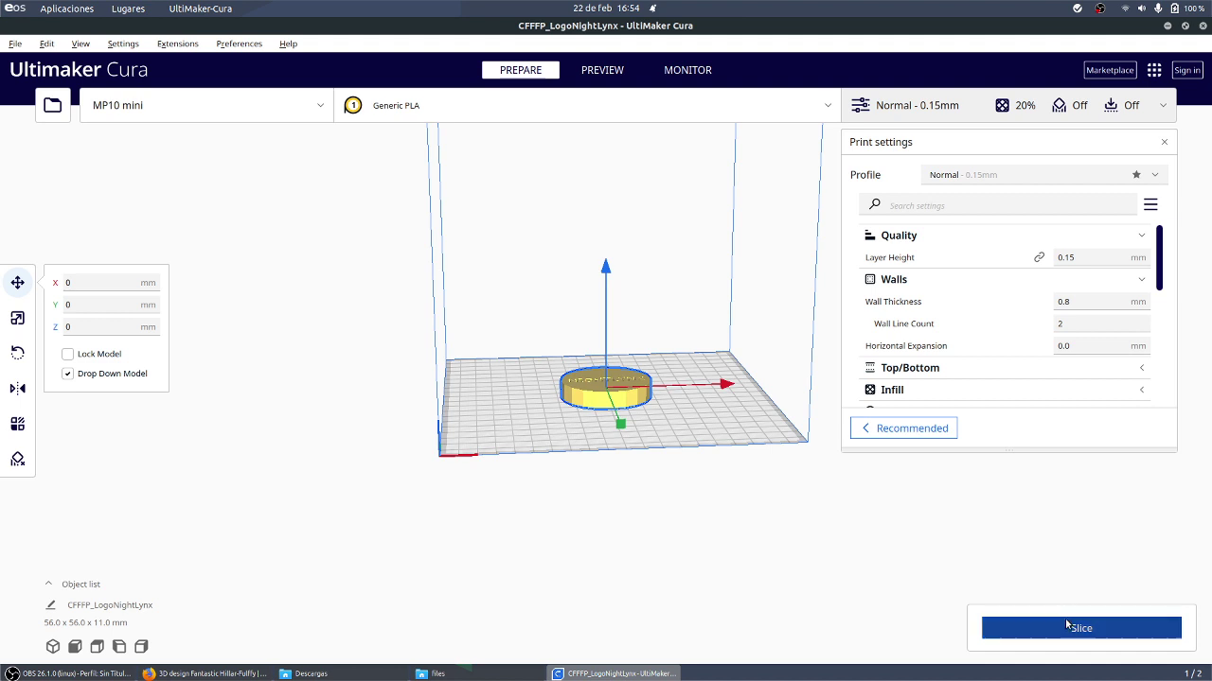
pyautogui.click(1034, 625)
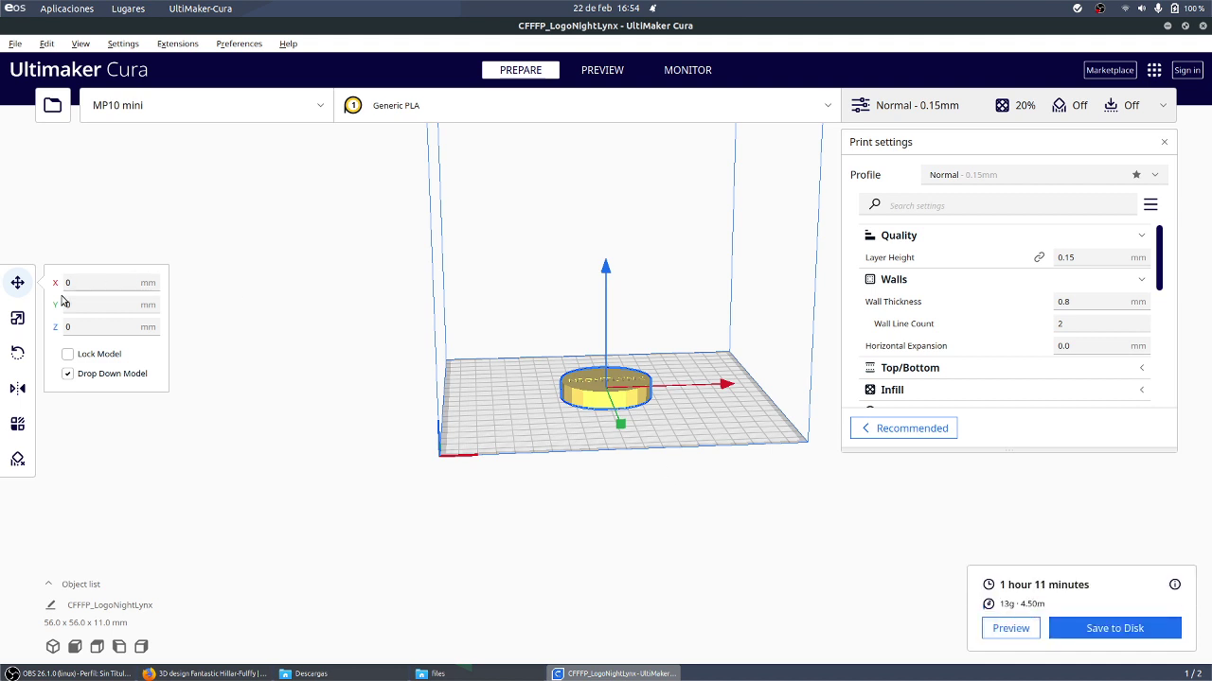
# Scale the disc model uniformly to 50% and slice it again.
pyautogui.click(21, 320)
pyautogui.click(208, 320)
pyautogui.write('50')
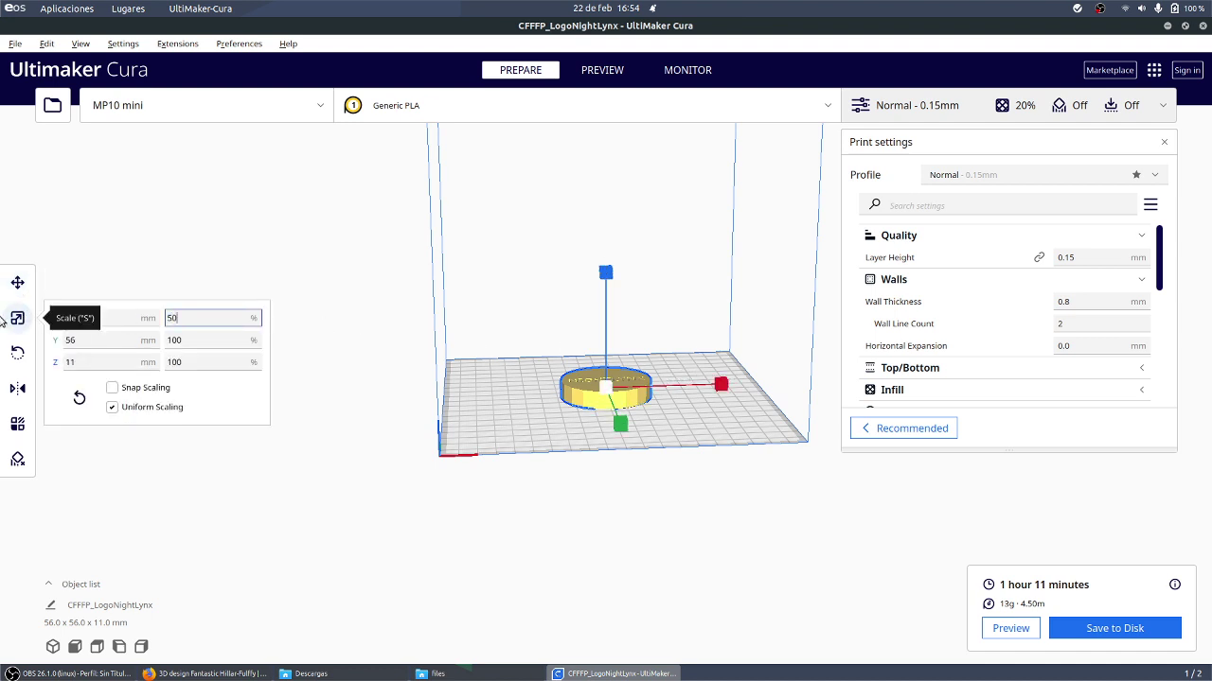
pyautogui.press('Tab')
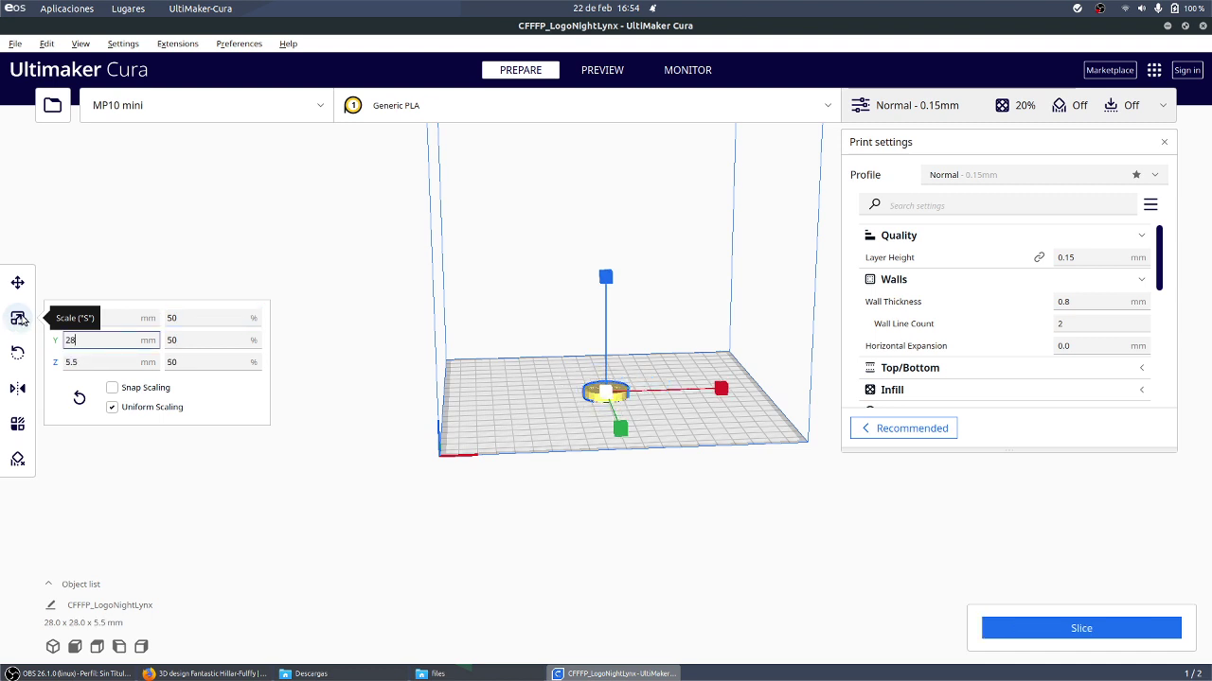
pyautogui.click(1063, 633)
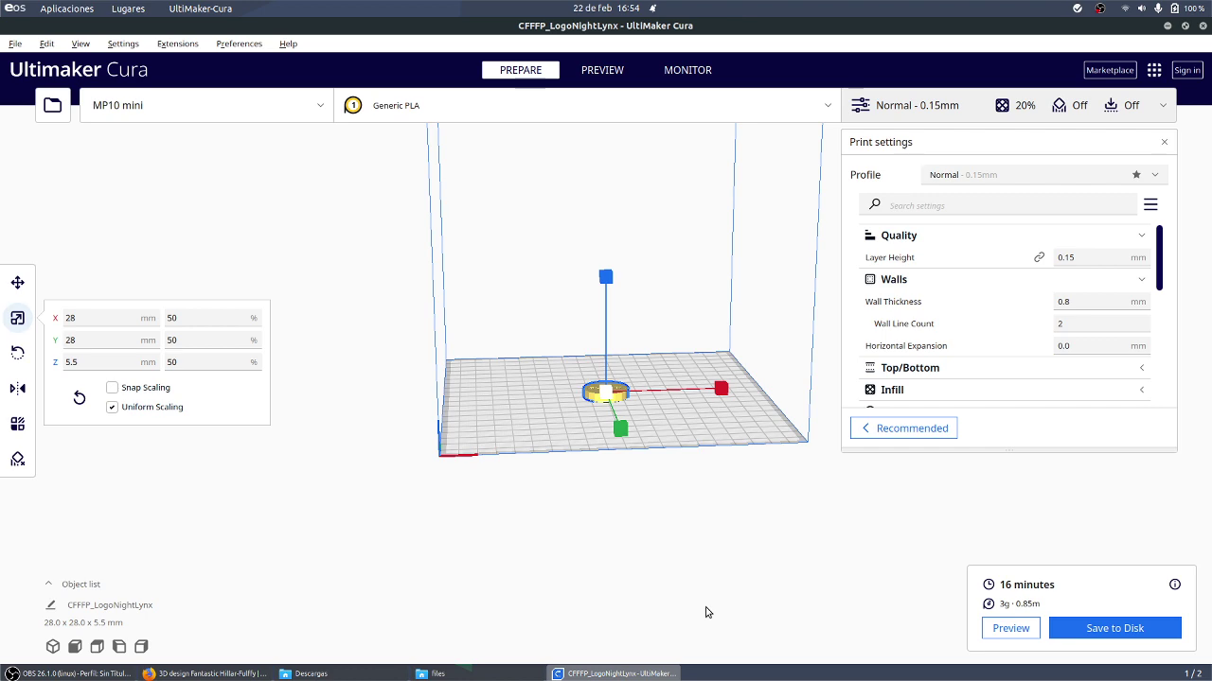
# Inspect the scaled disc up close, save its sliced file to the removable drive bootfs and eject the drive.
pyautogui.moveTo(624, 574); pyautogui.dragTo(600, 576, button='right')
pyautogui.scroll(10, 615, 428)
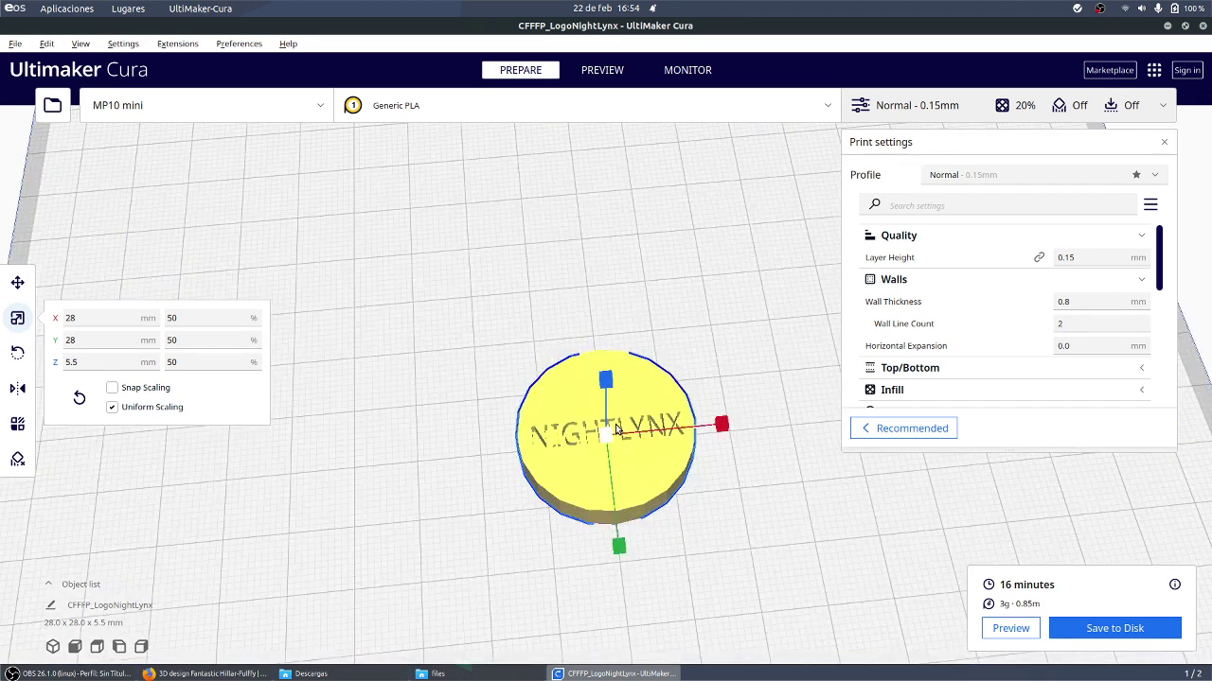
pyautogui.scroll(-3, 615, 428)
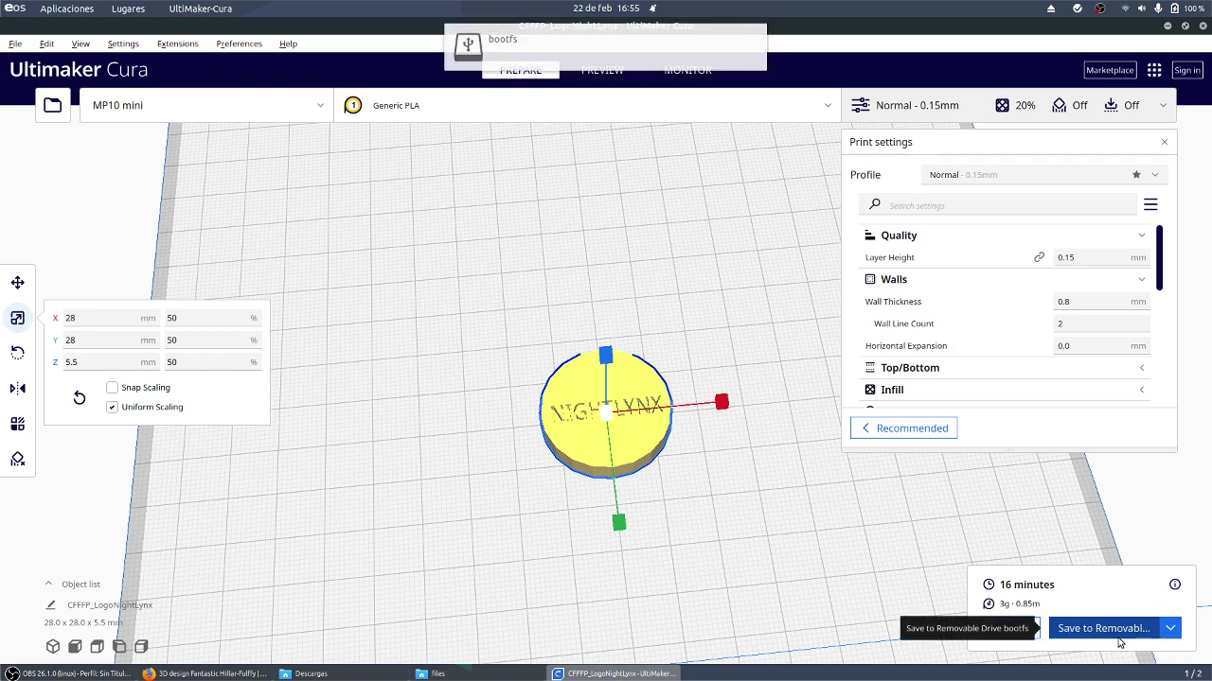
pyautogui.click(1118, 630)
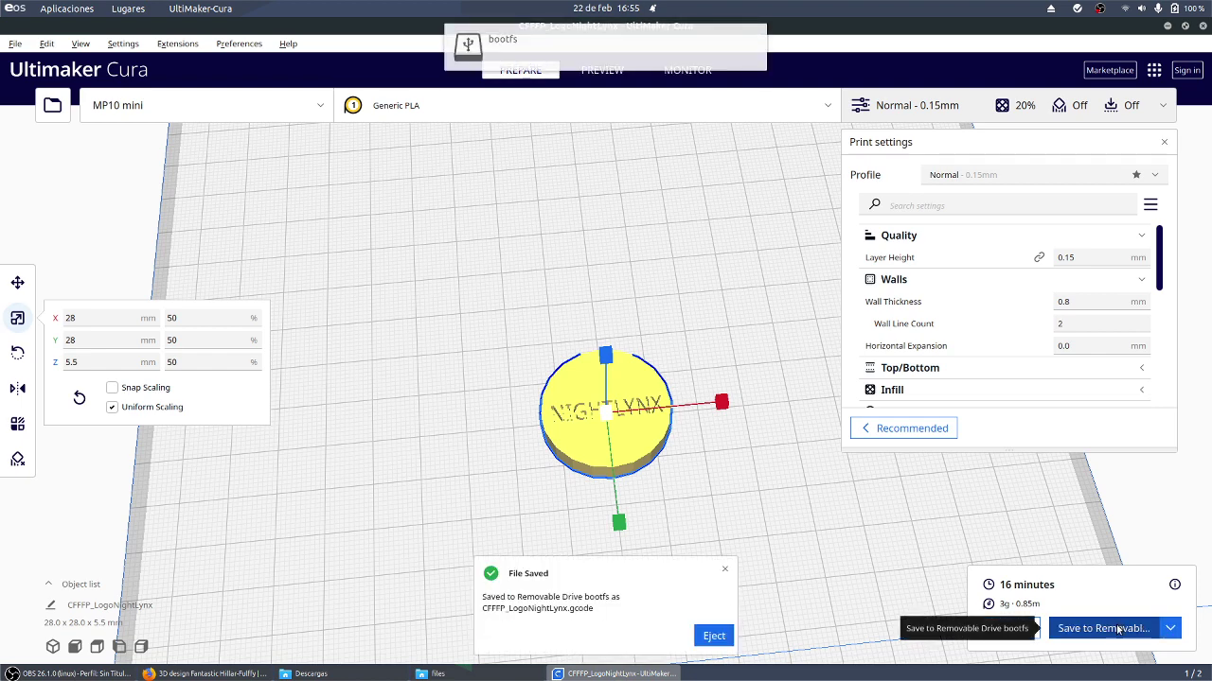
pyautogui.click(712, 633)
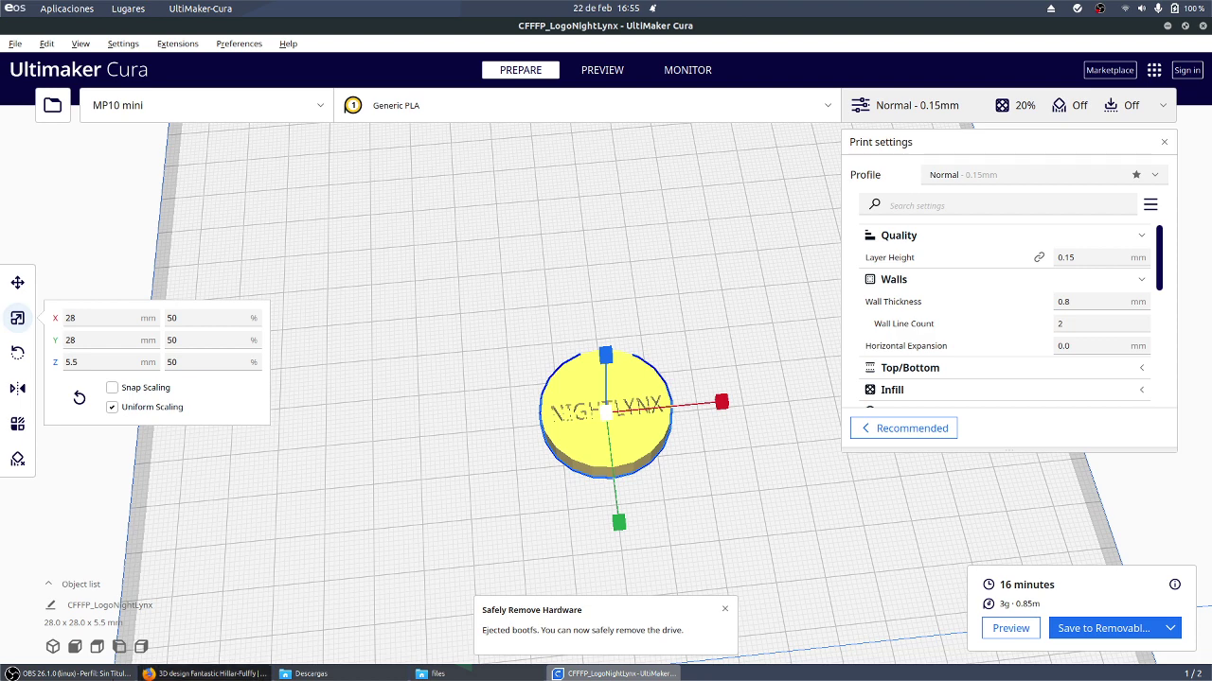
pyautogui.click(76, 674)
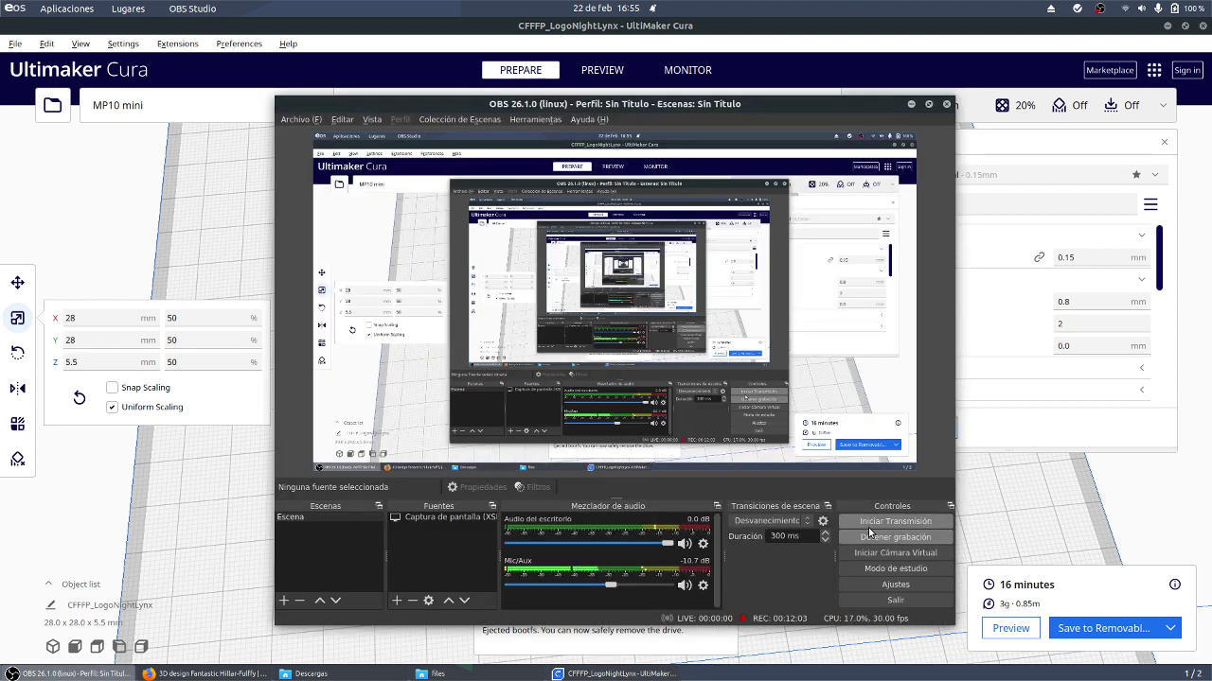